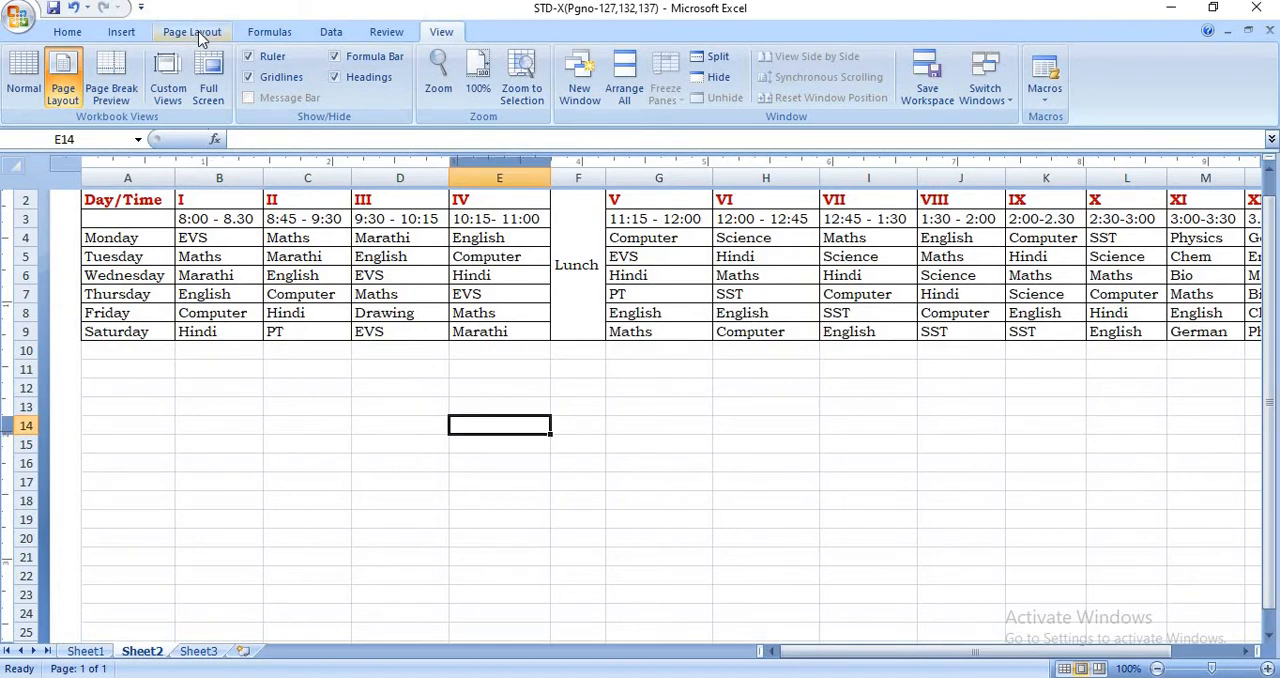
- Set the time table sheet's page margins to the Narrow preset
left_click(197, 34)
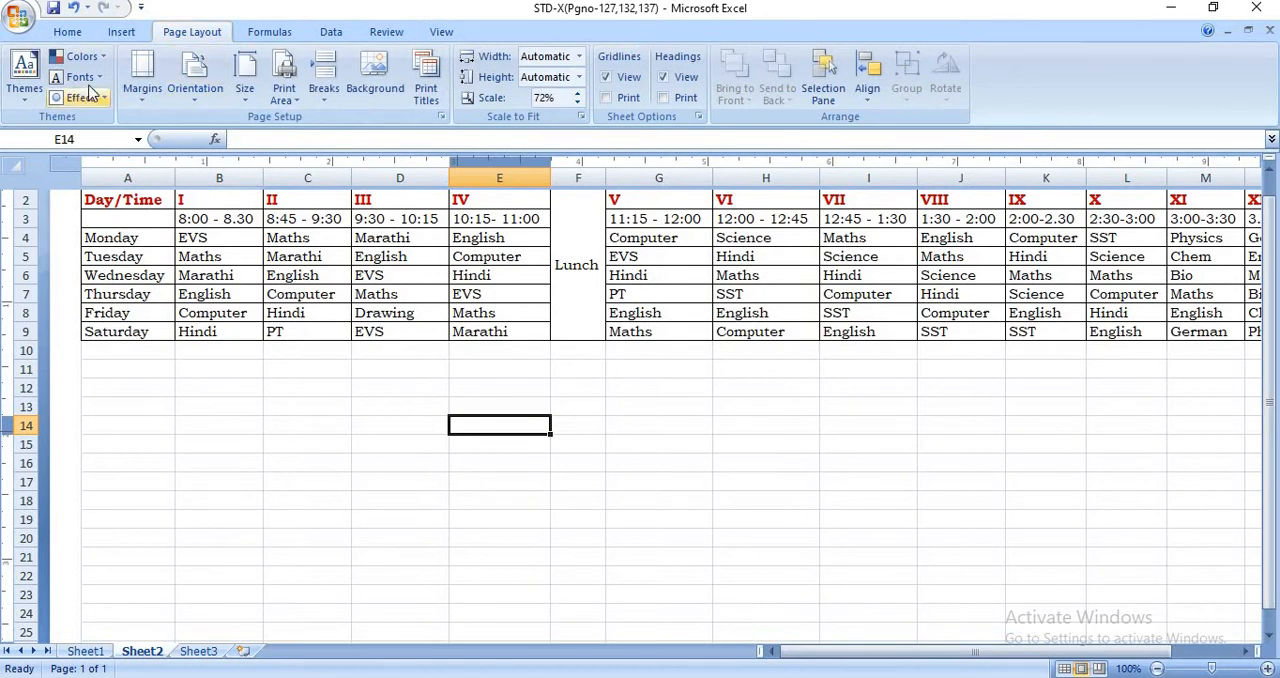
left_click(139, 90)
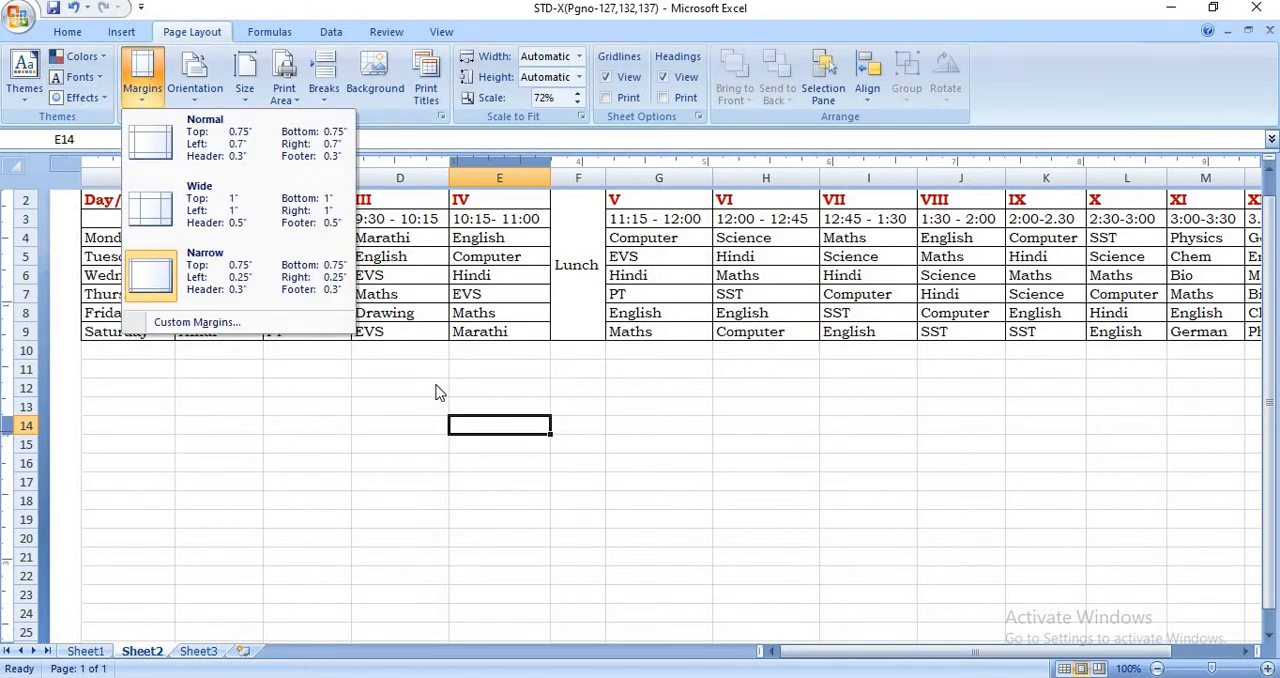
left_click(370, 465)
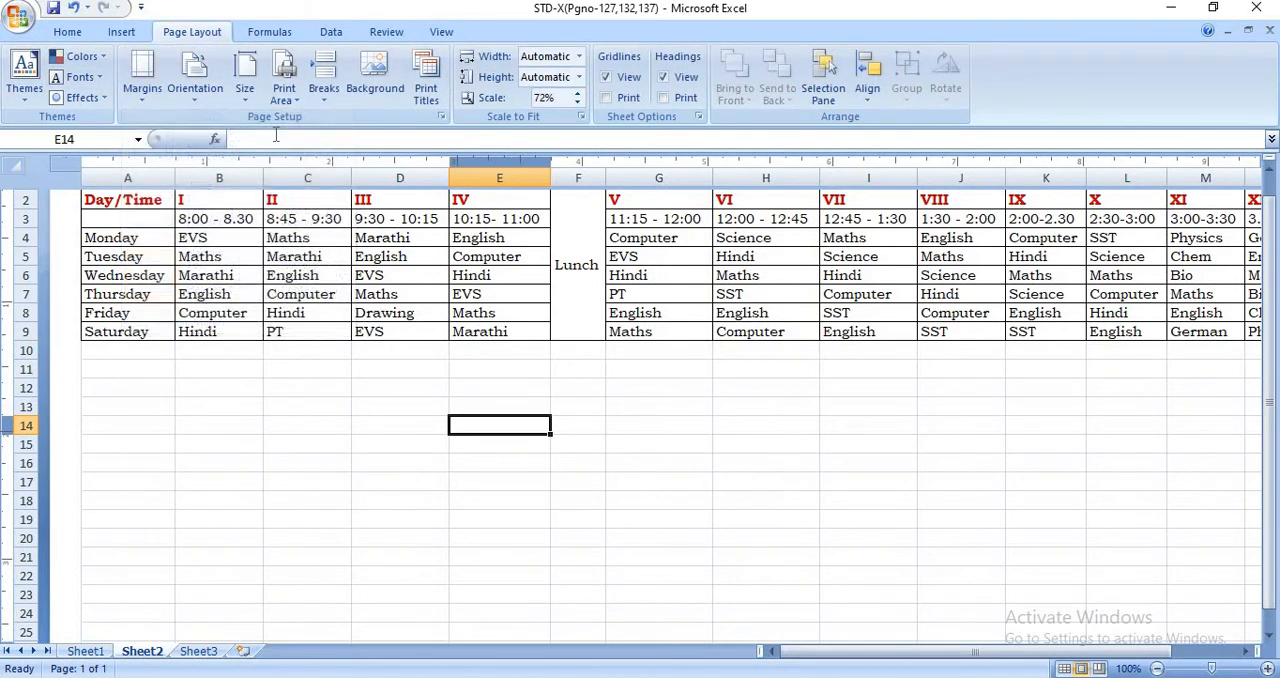
left_click(153, 107)
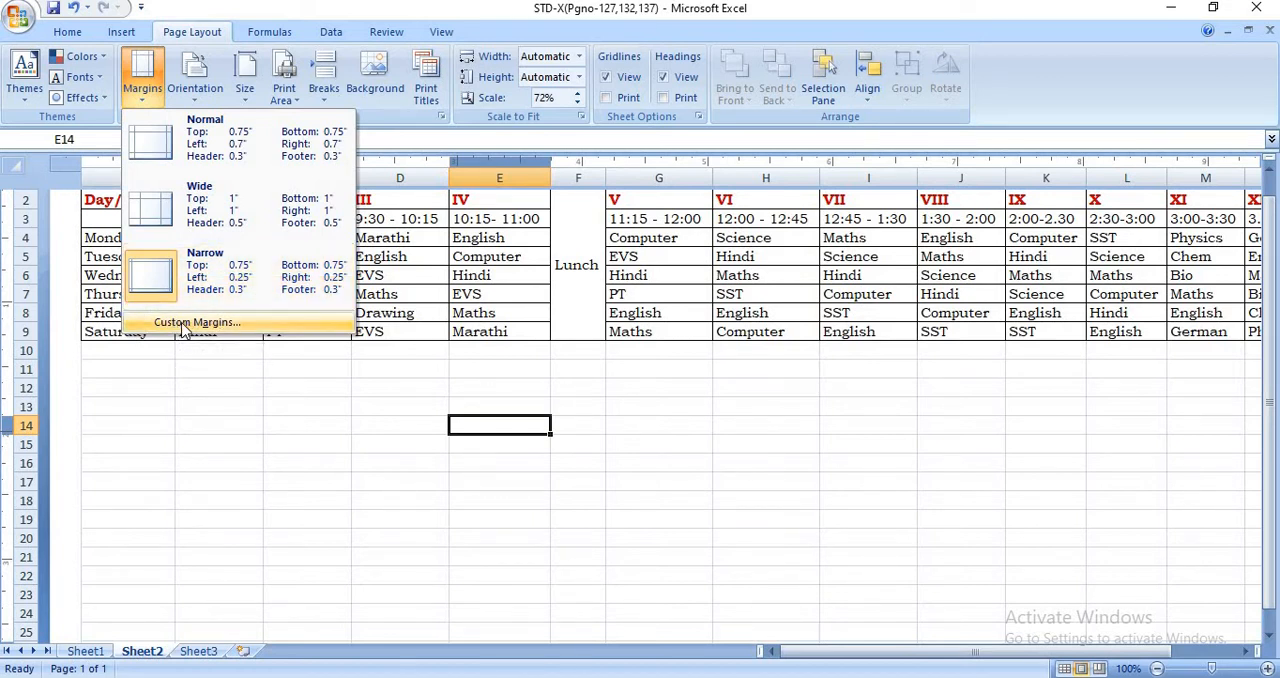
left_click(245, 287)
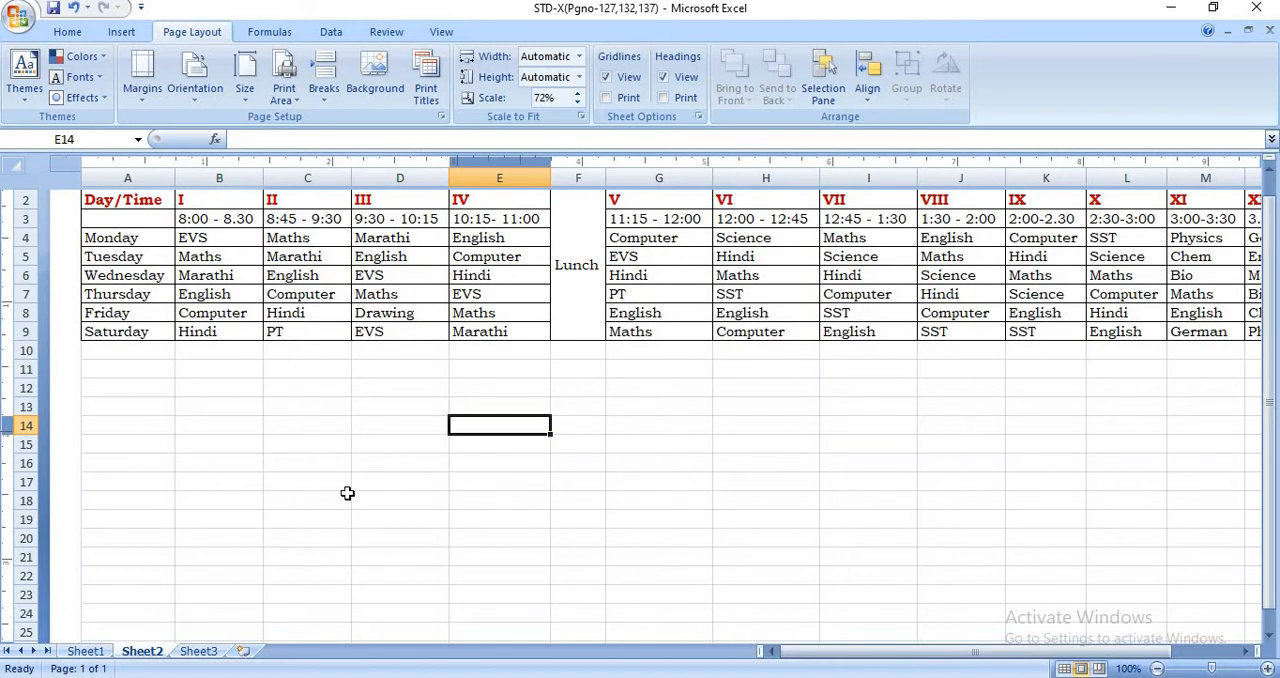
left_click(270, 32)
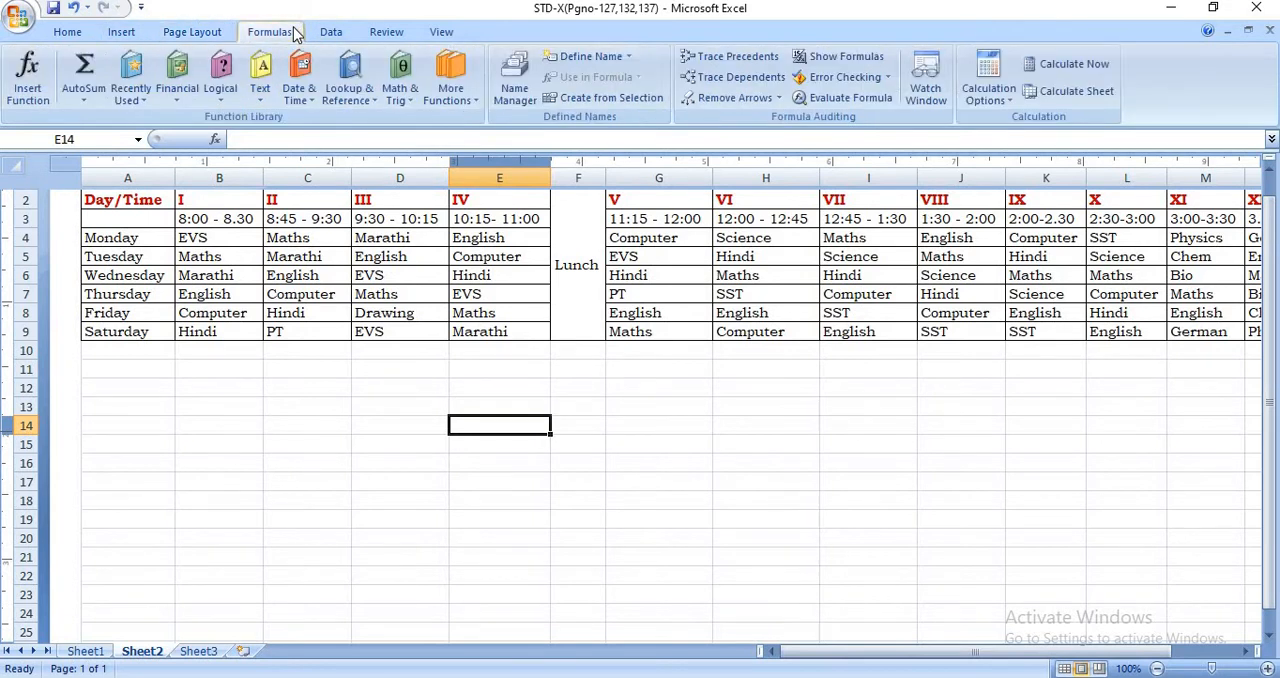
left_click(441, 32)
left_click(376, 34)
left_click(346, 35)
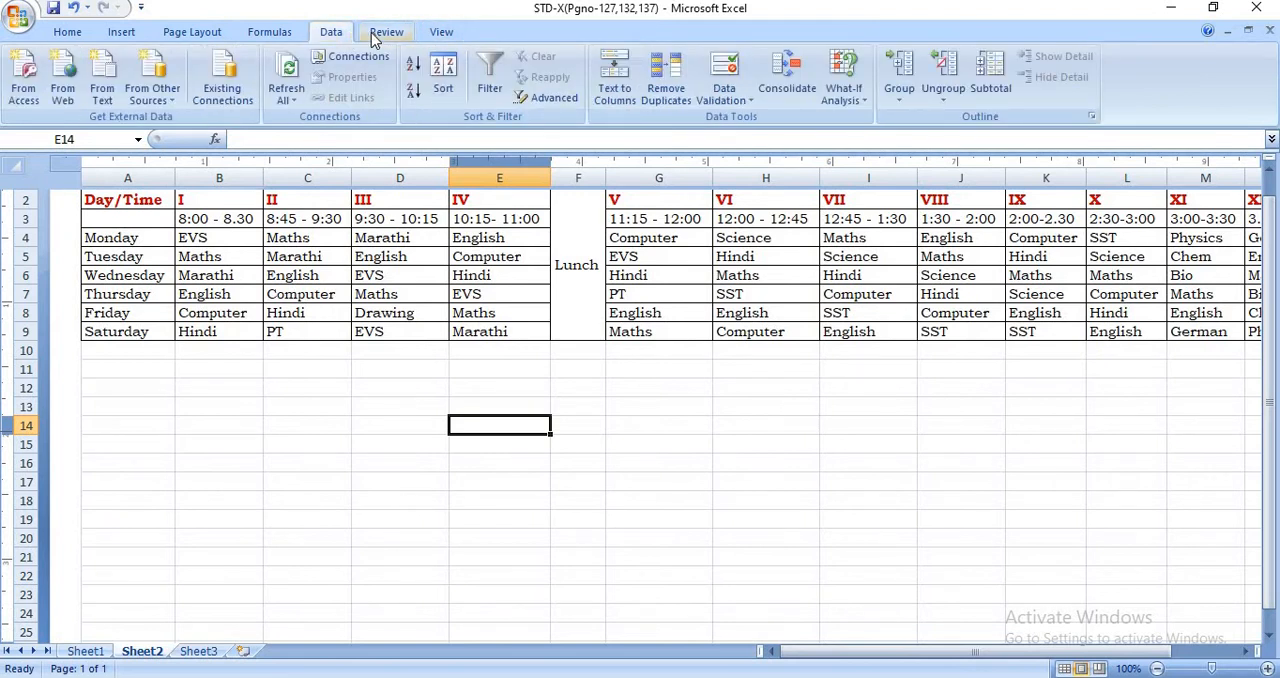
left_click(375, 38)
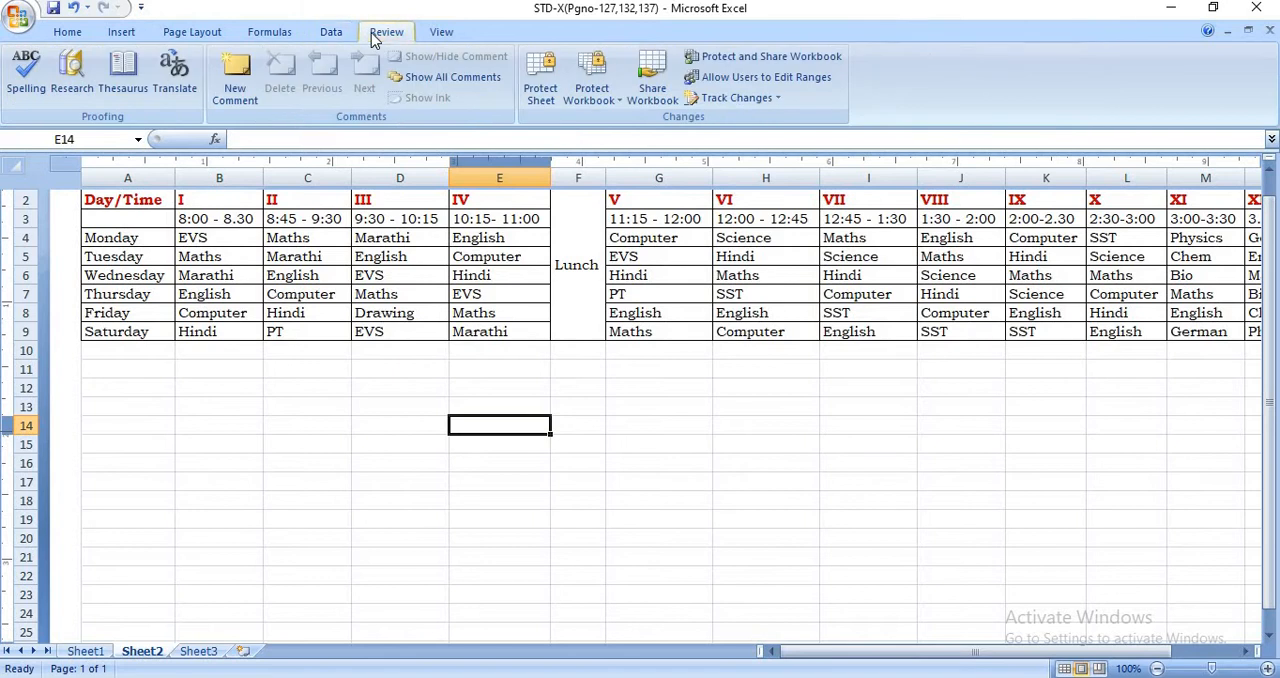
left_click(195, 32)
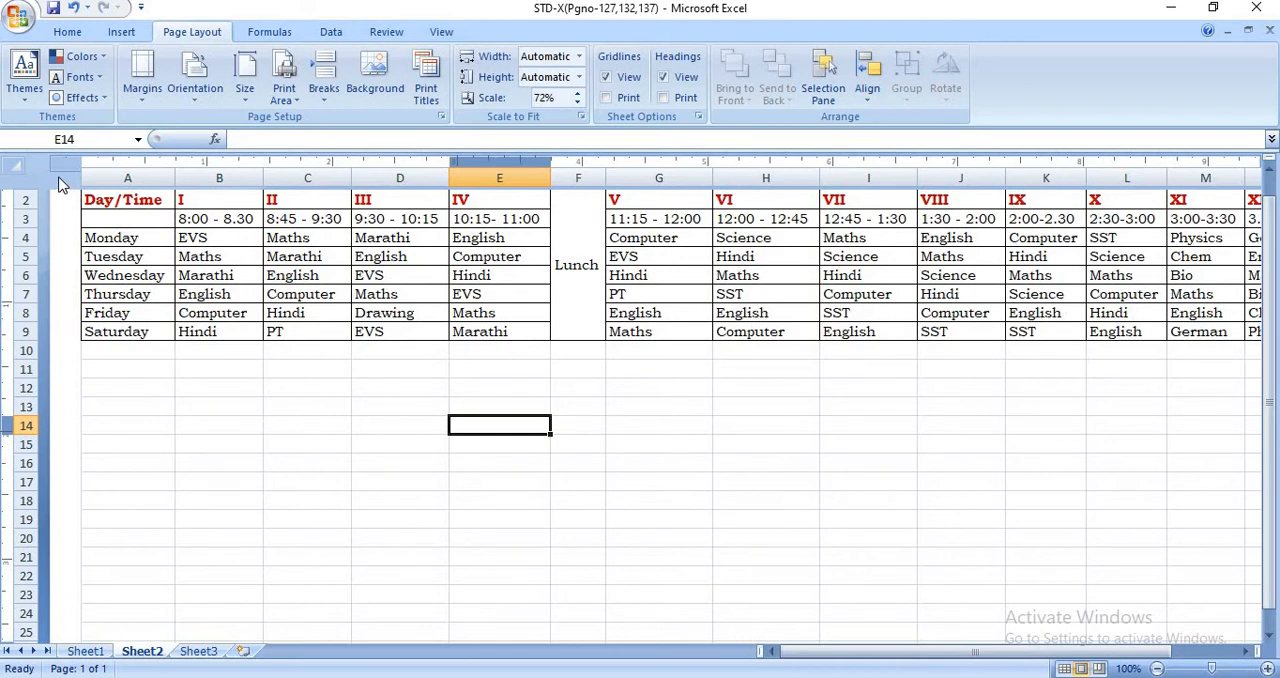
left_click(265, 31)
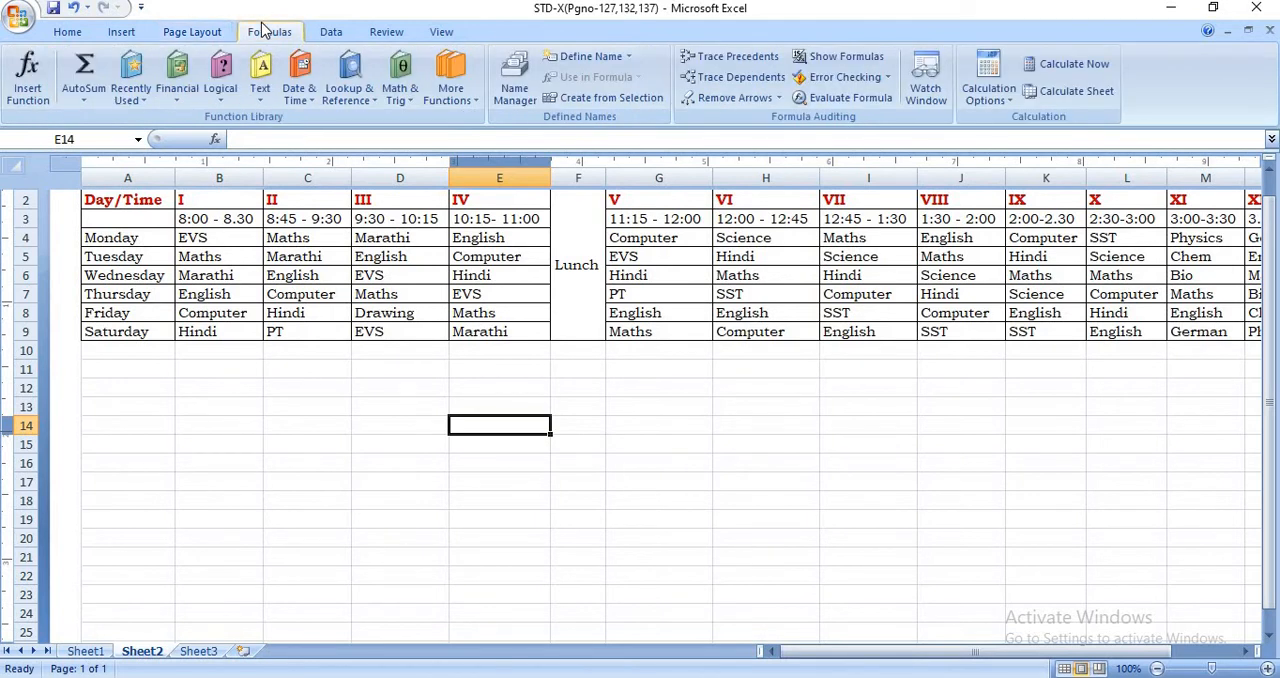
- Open the sheet's header for editing and look through the preset header and footer choices
left_click(132, 33)
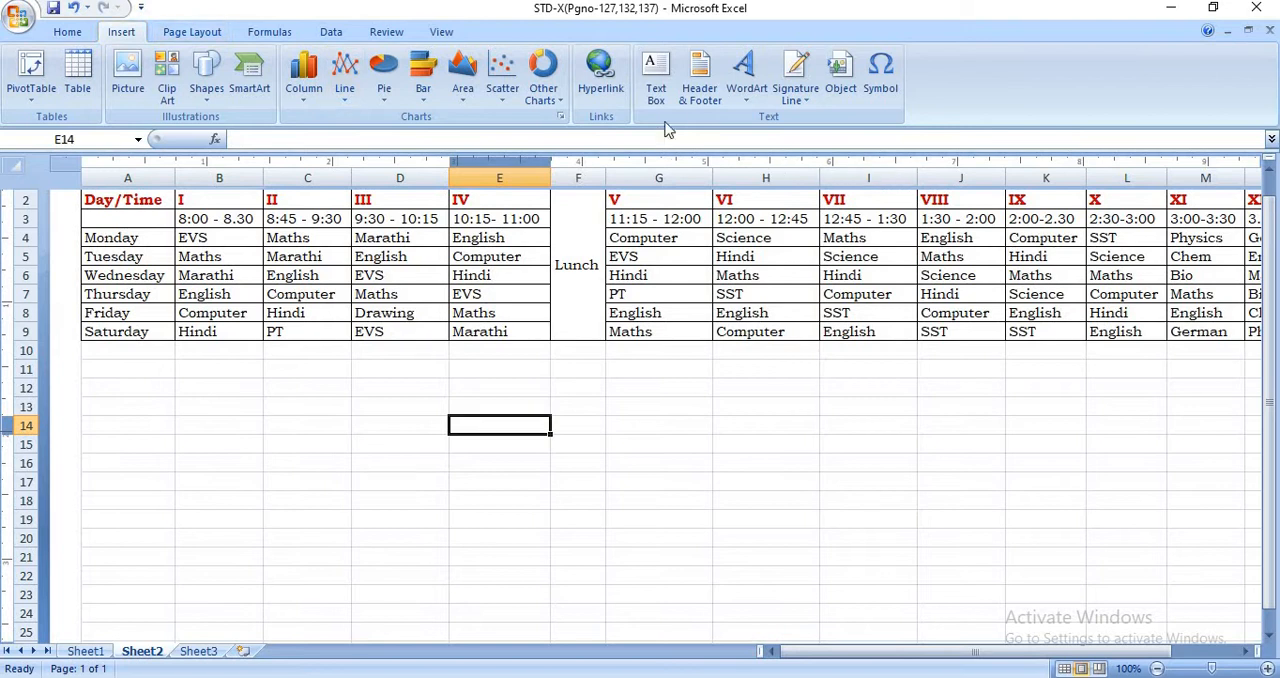
left_click(700, 95)
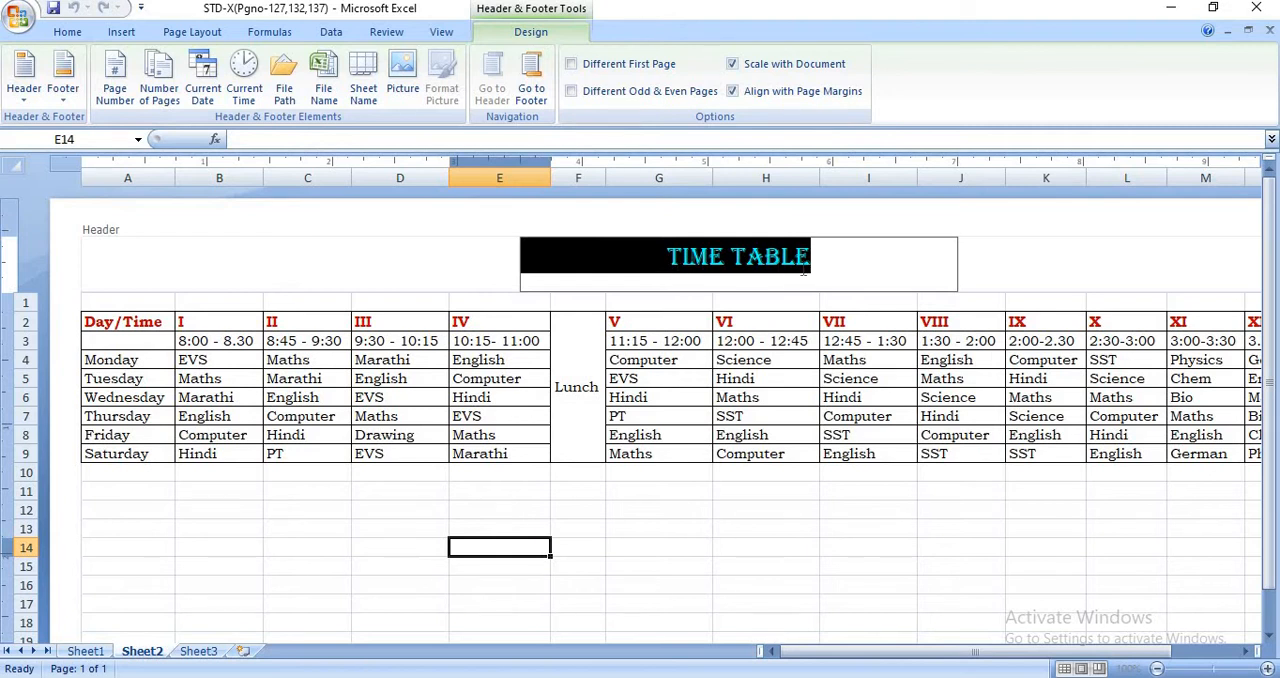
left_click(22, 92)
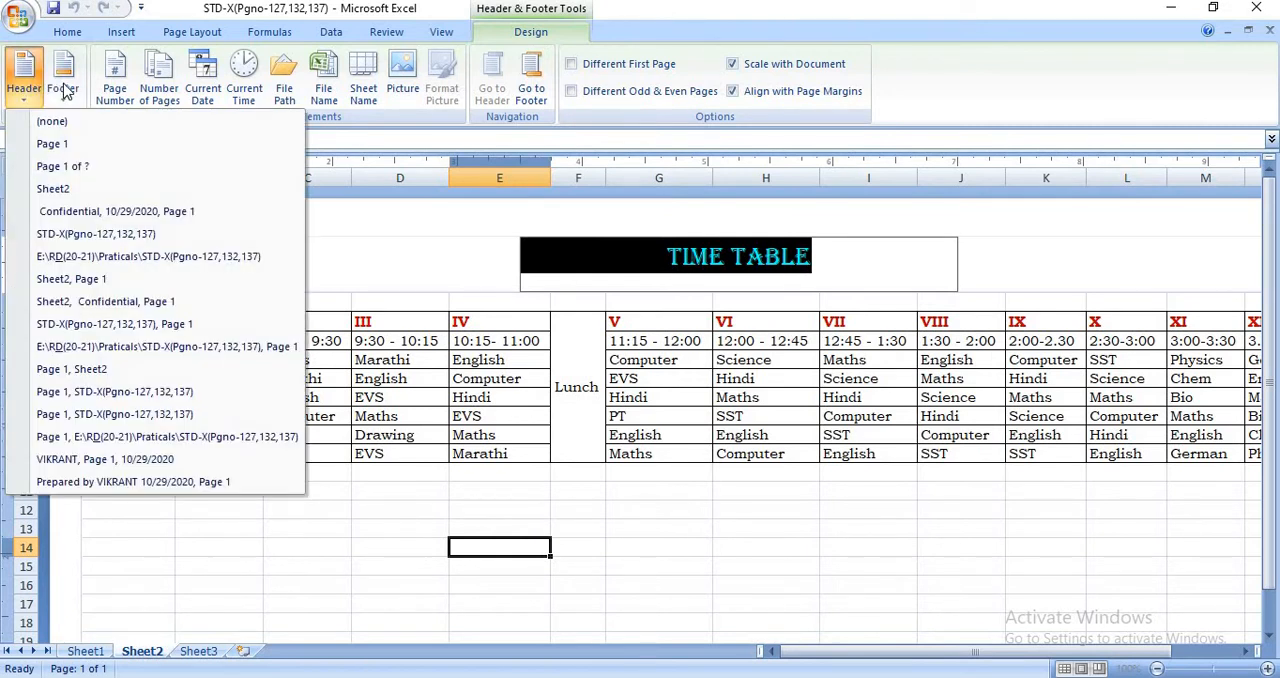
left_click(63, 92)
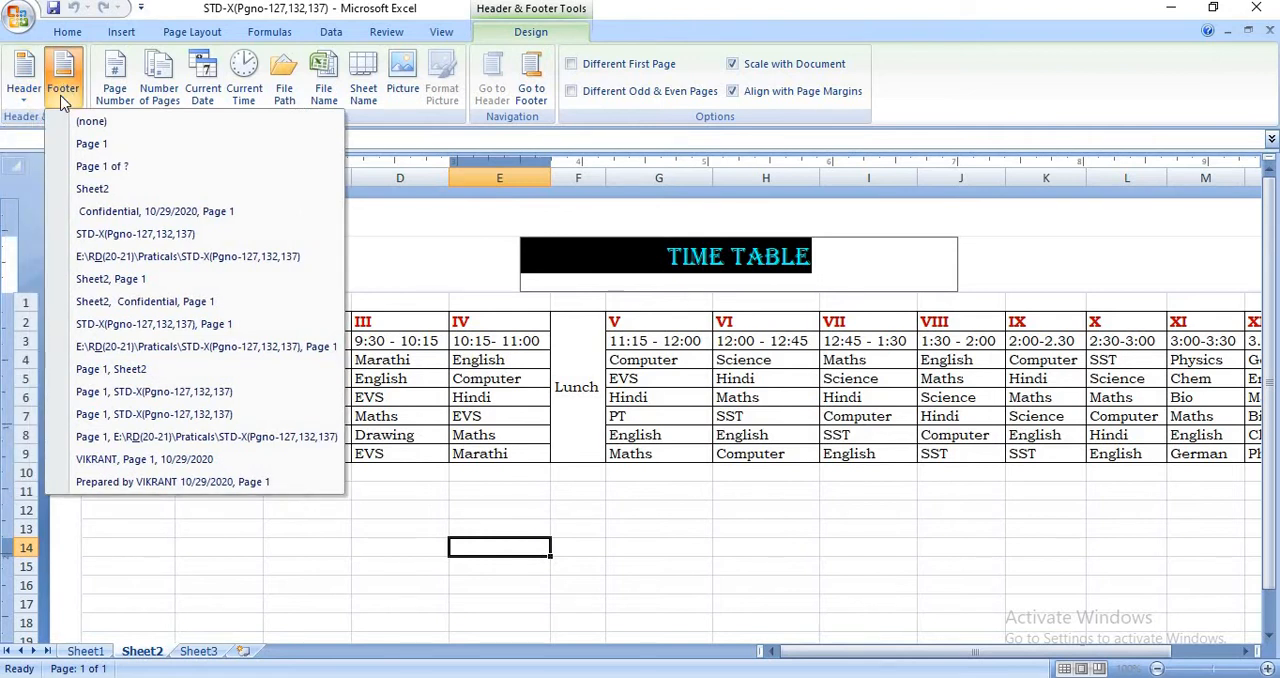
left_click(63, 100)
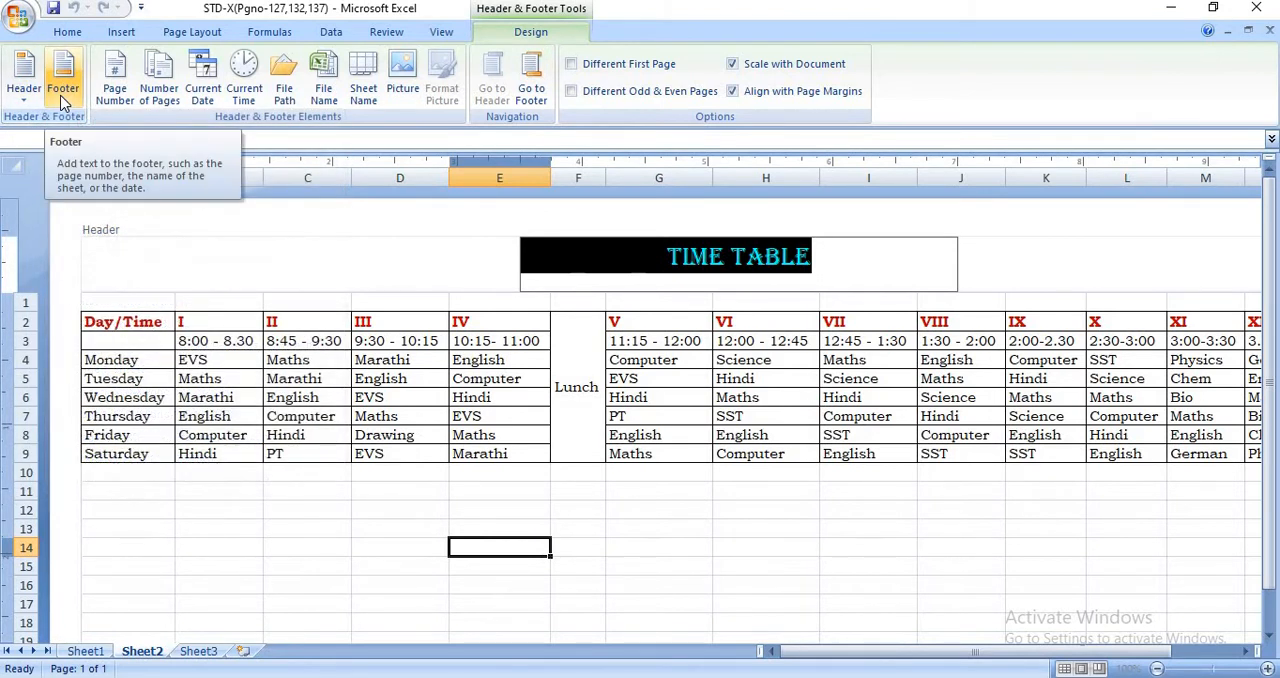
left_click(63, 100)
left_click(62, 95)
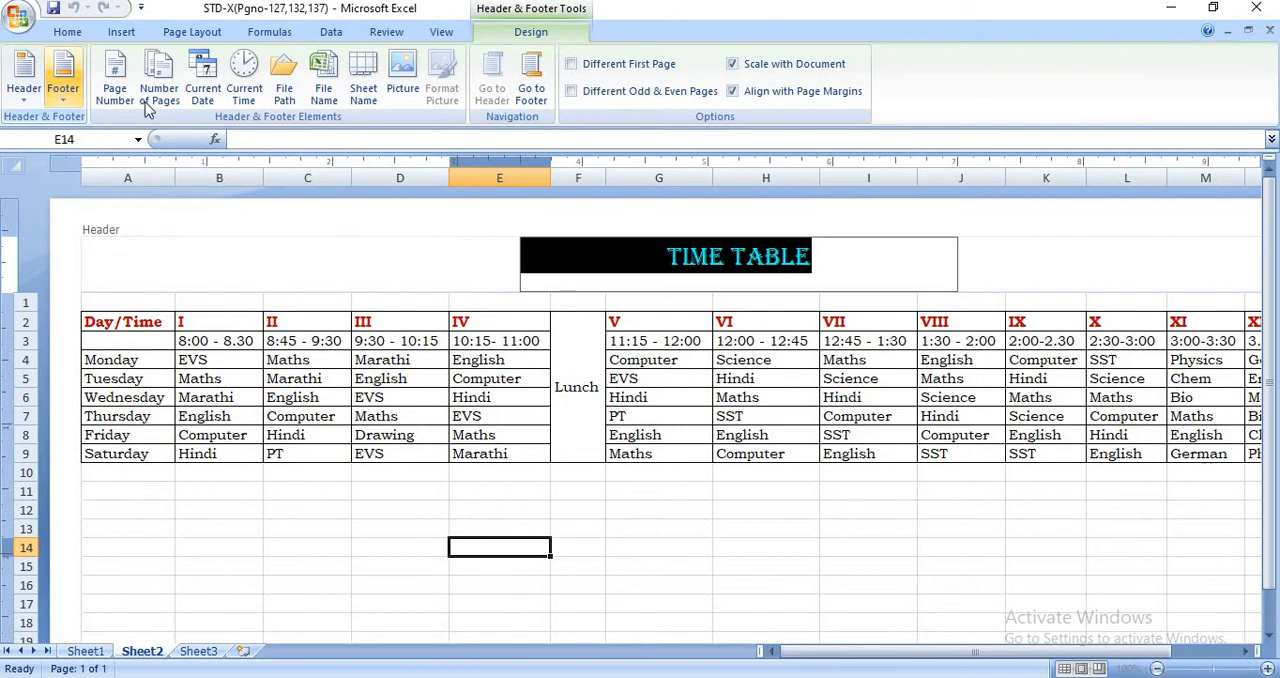
mouse_move(1272, 256)
left_mouse_down()
mouse_move(1269, 456)
mouse_move(1270, 260)
left_mouse_up()
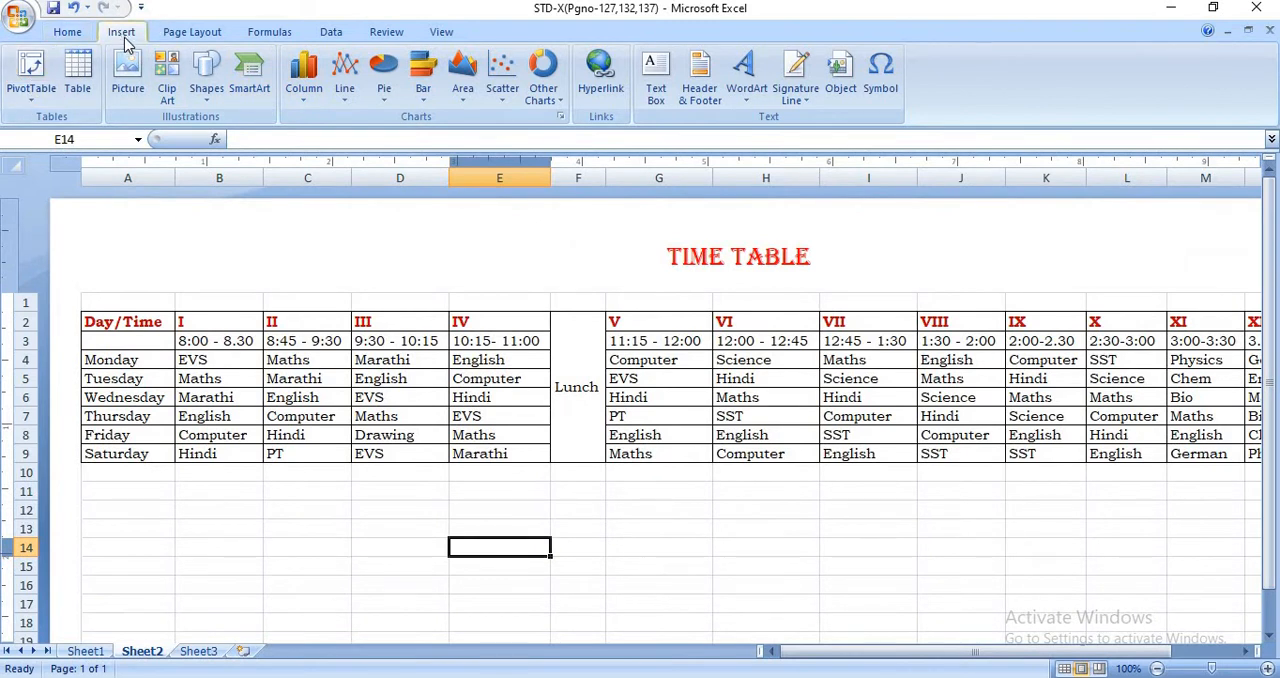
- Apply the preset "Page 1" footer to the time table sheet
left_click(700, 78)
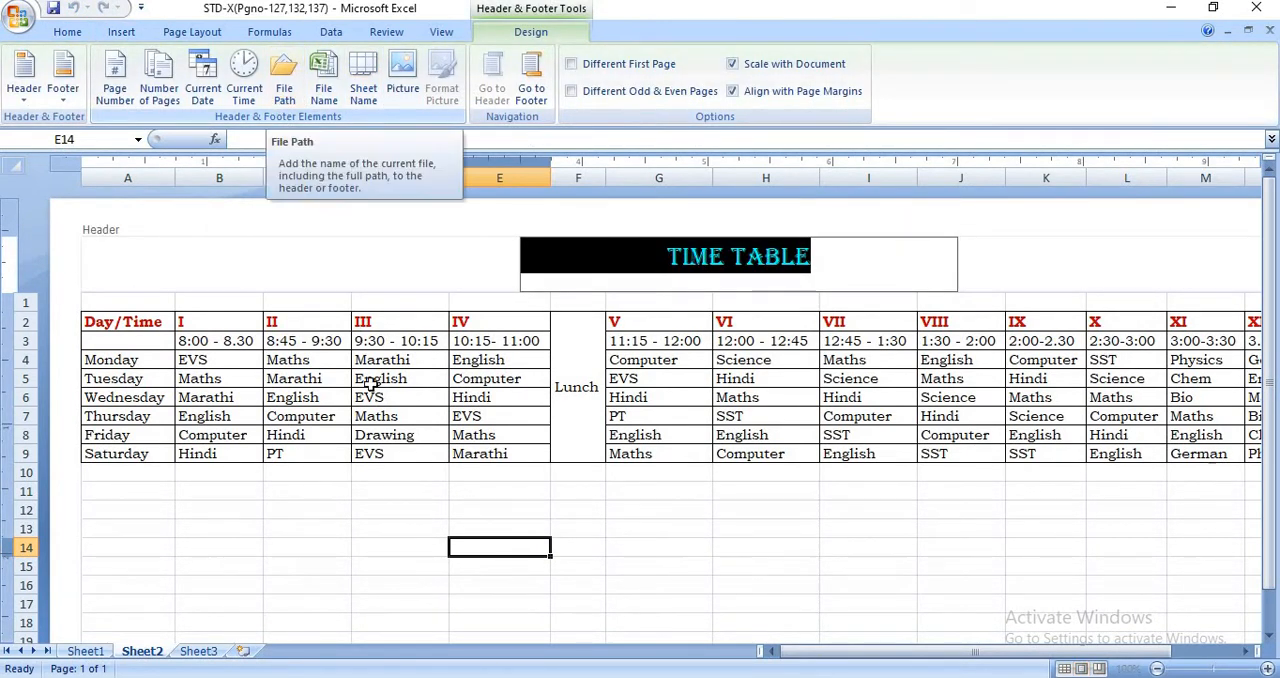
left_click(62, 80)
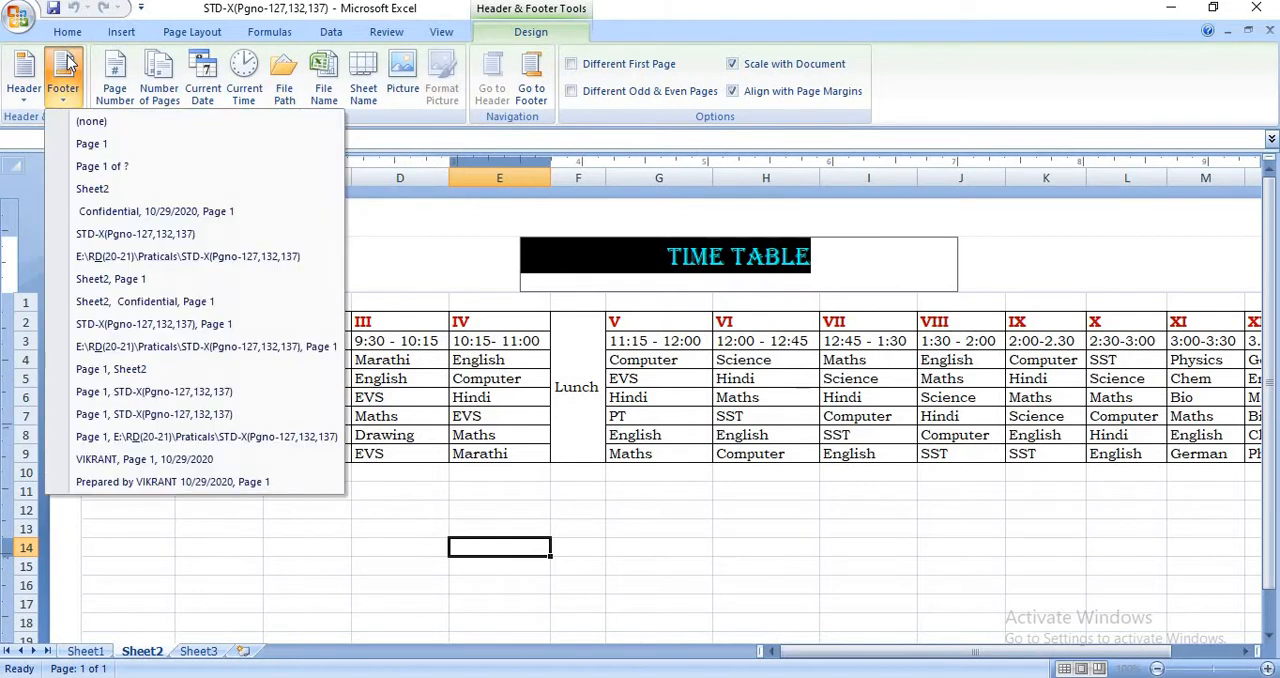
left_click(161, 141)
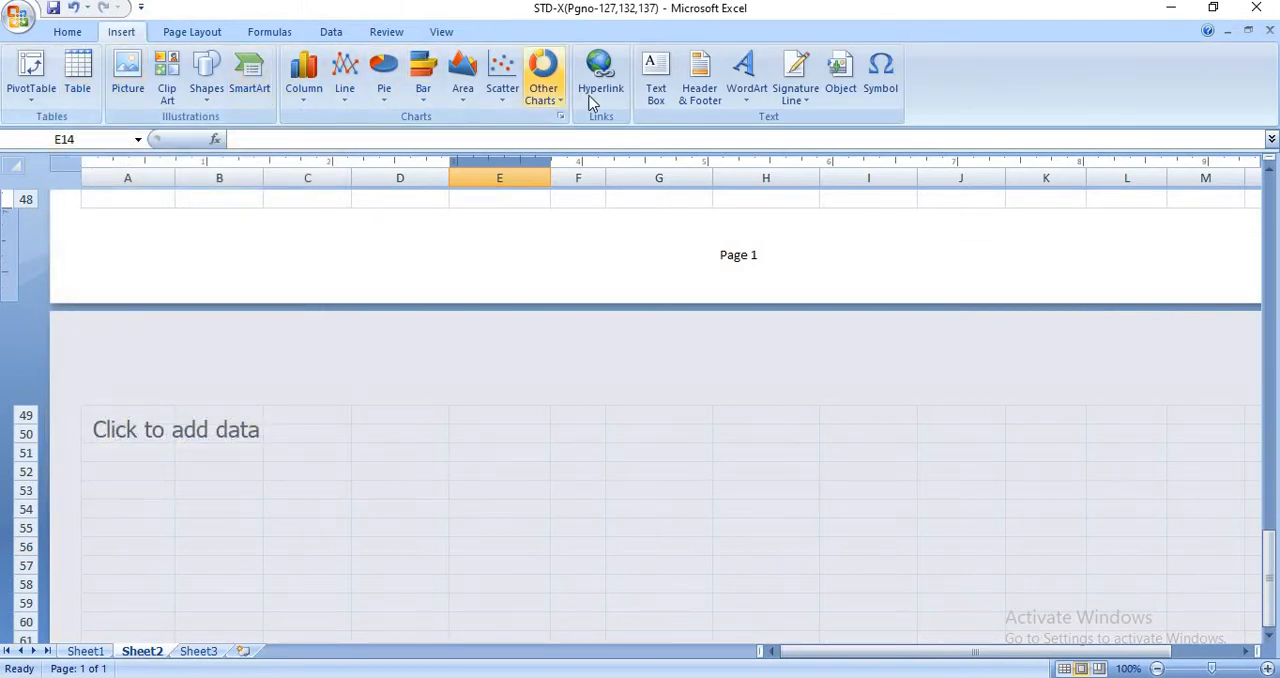
- Replace the center header text with the current date field, and delete that field again
left_click(699, 86)
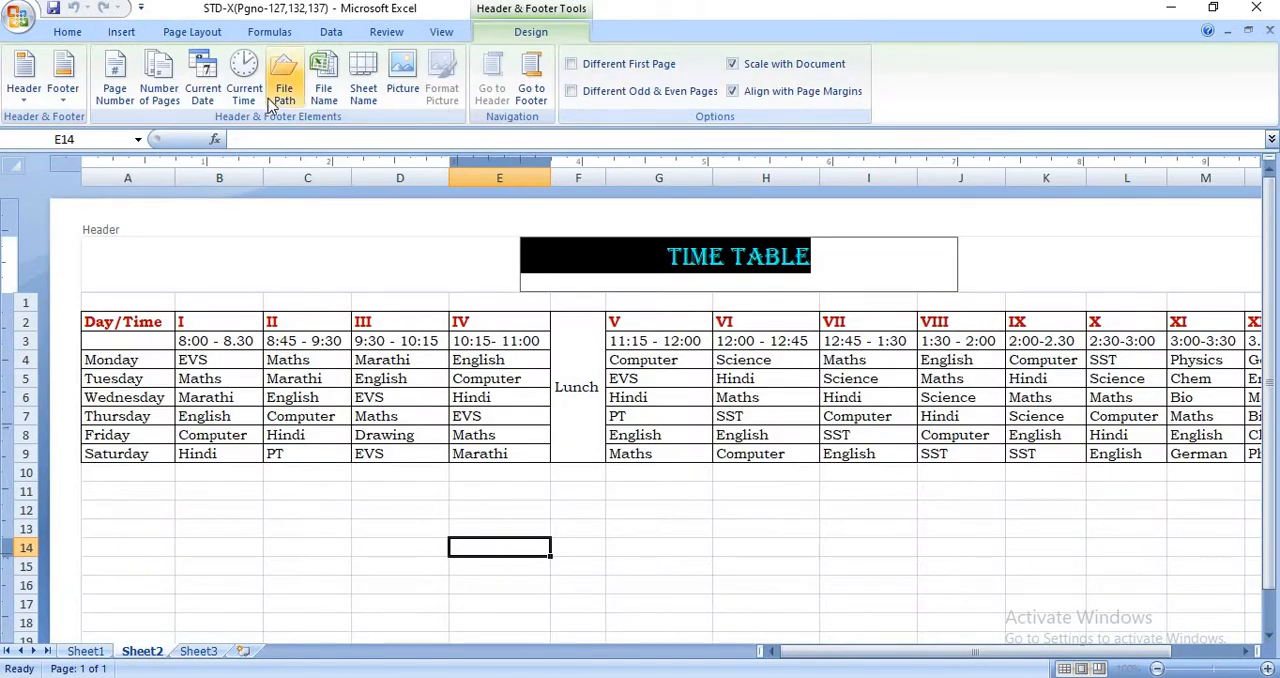
left_click(62, 88)
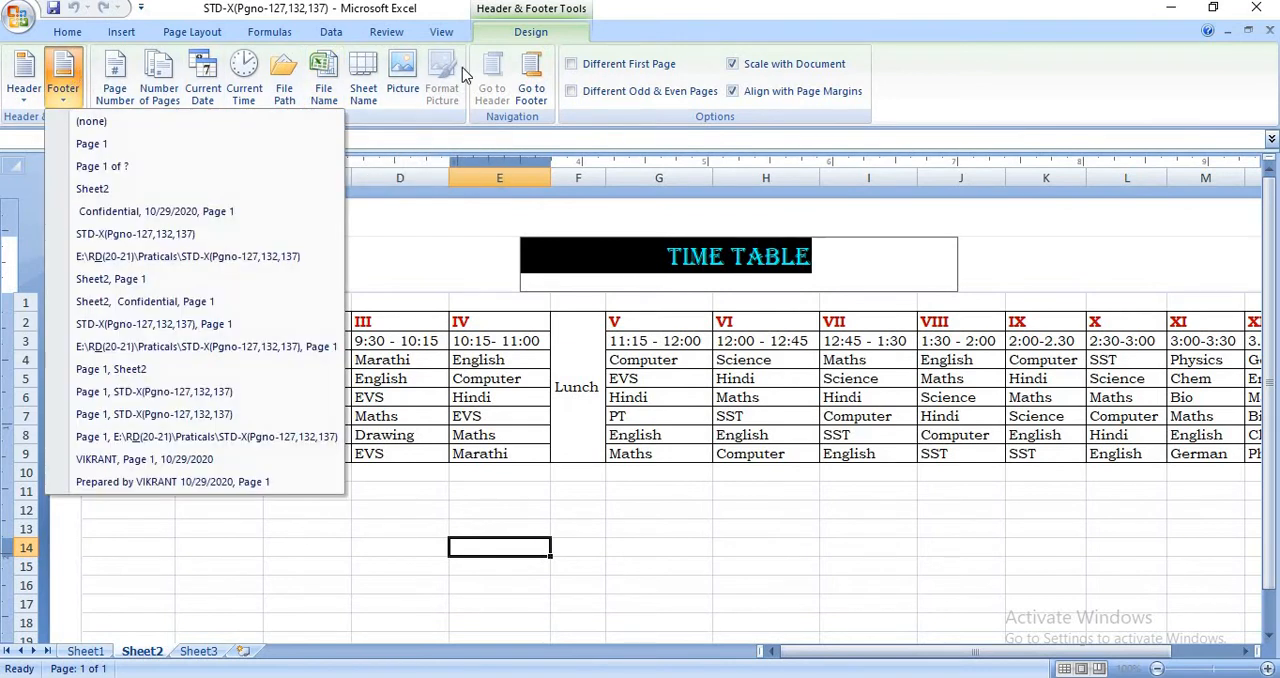
left_click(65, 95)
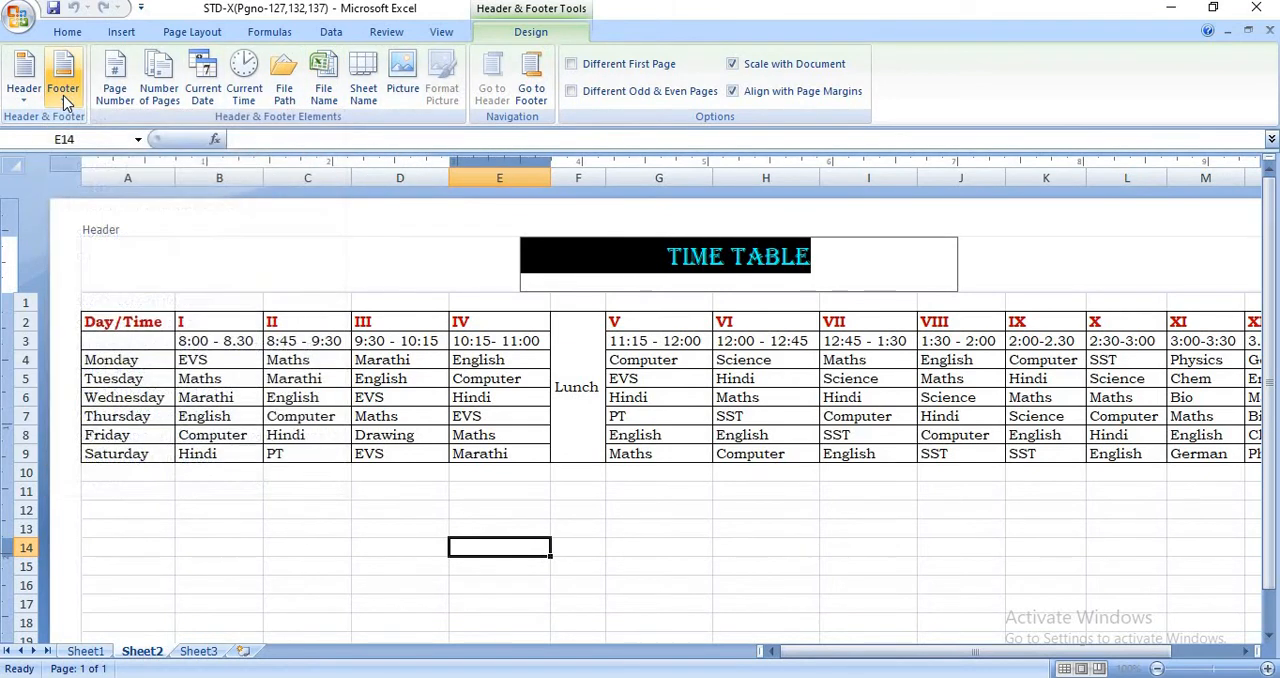
left_click(219, 101)
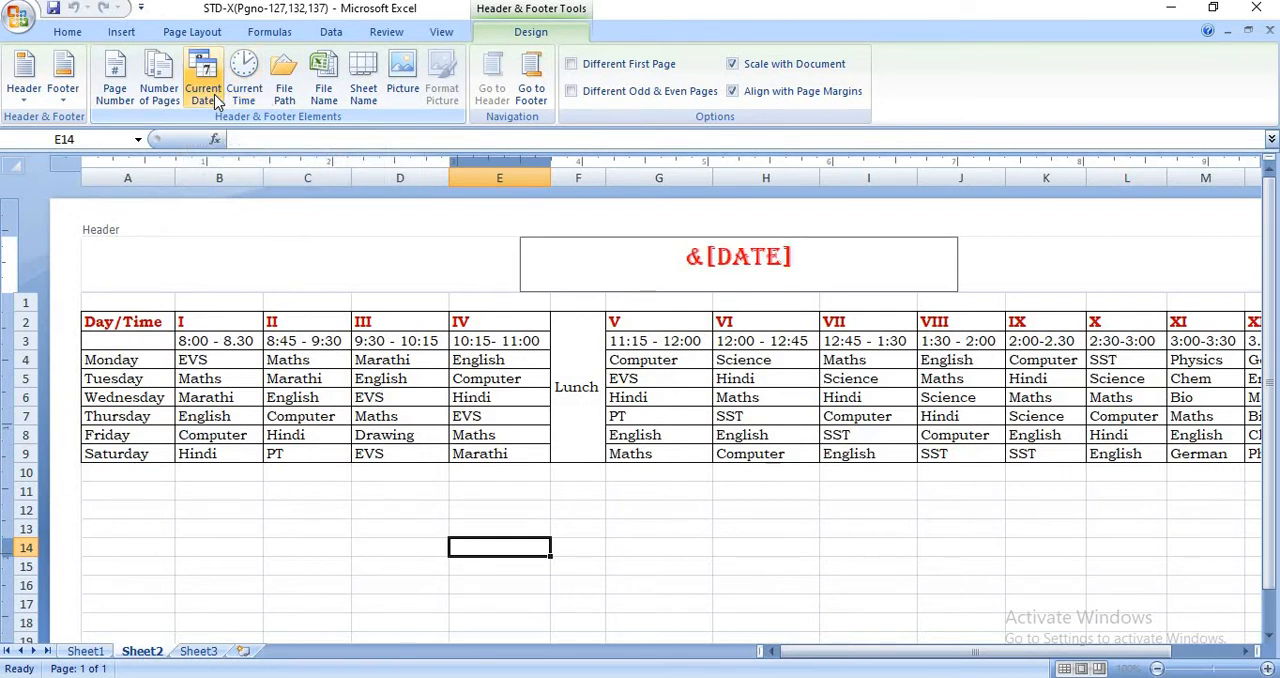
key("BackSpace")
key("BackSpace")
key("BackSpace")
key("BackSpace")
key("BackSpace")
key("BackSpace")
key("BackSpace")
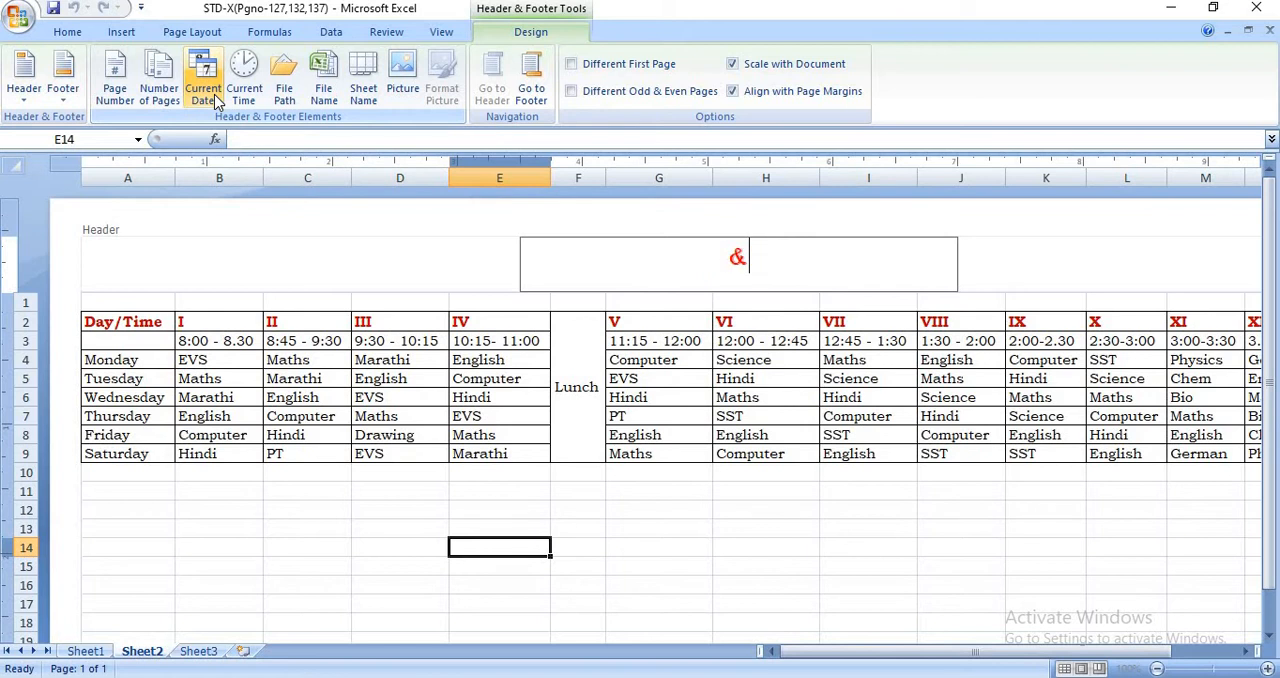
- Enter TIME TABLE as the text of the center header section
left_click(514, 263)
left_click(654, 250)
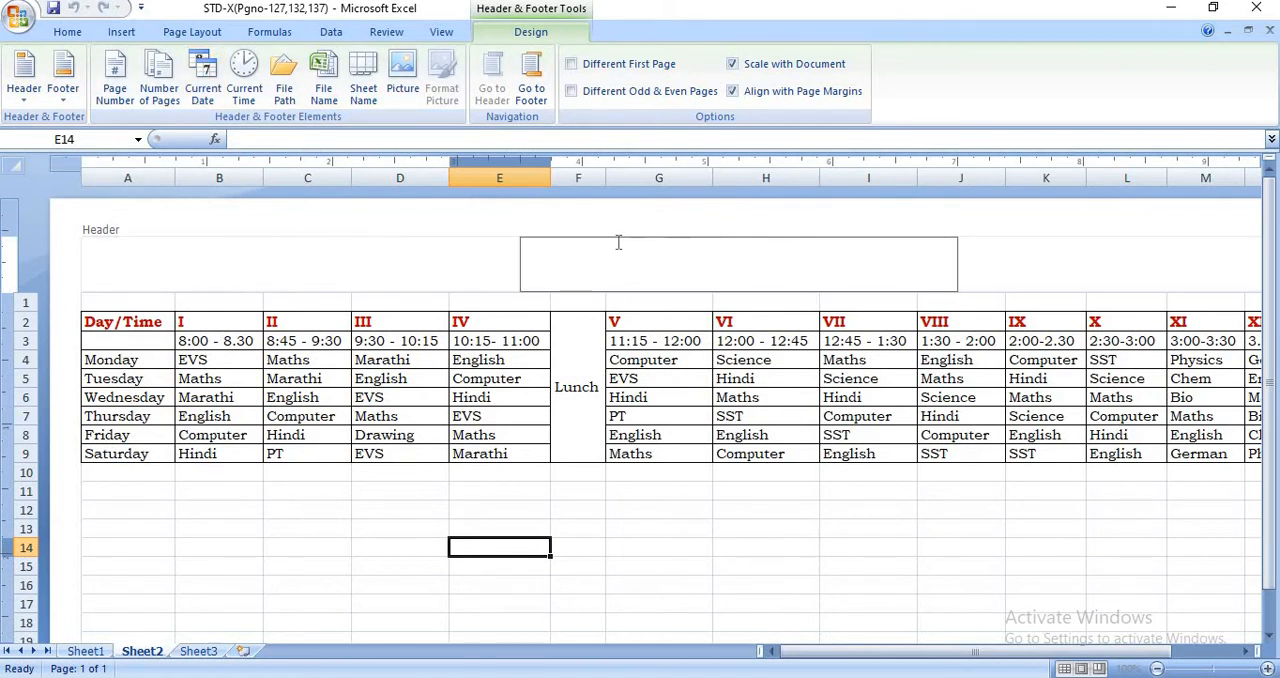
type("TIME TABLE")
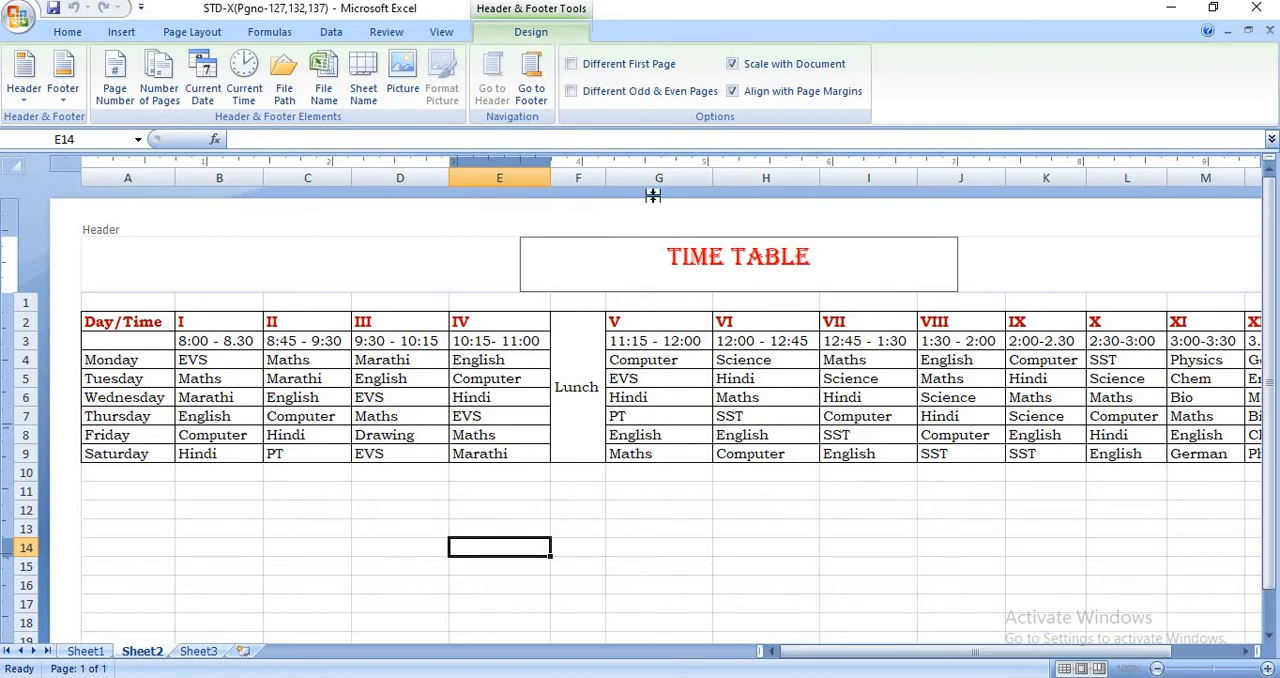
- Replace the center footer content with the current date and current time fields
left_click(546, 101)
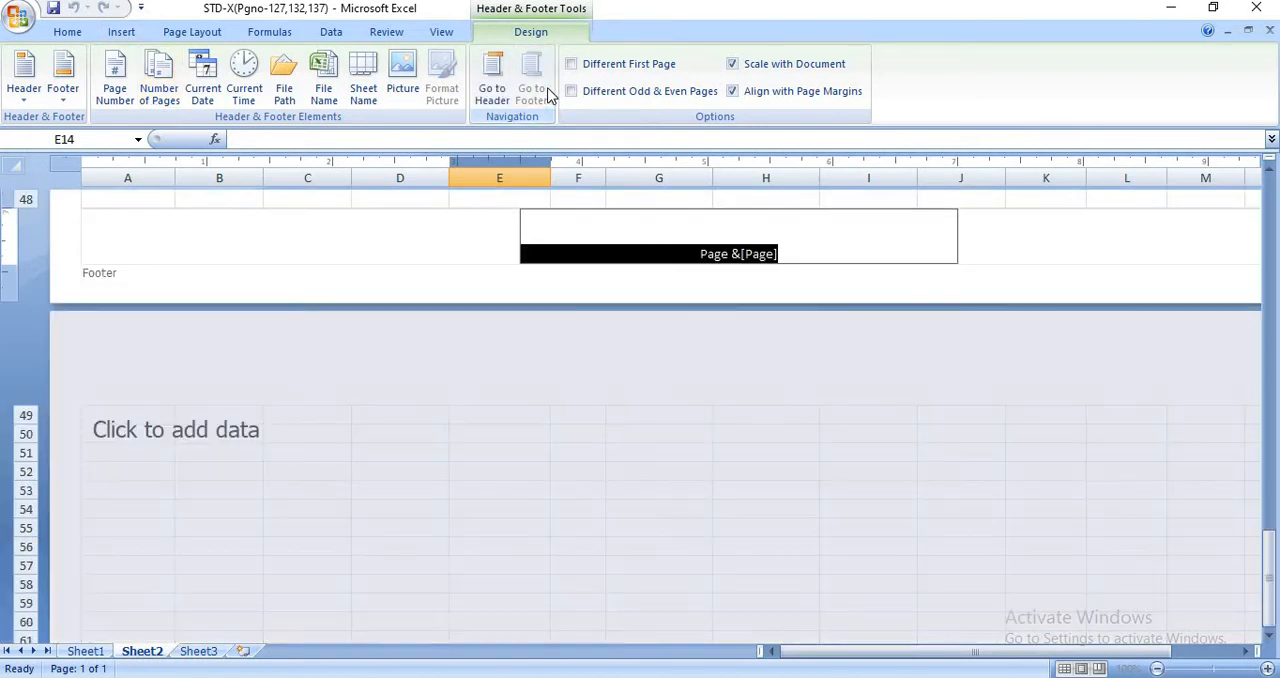
left_click(202, 88)
left_click(250, 103)
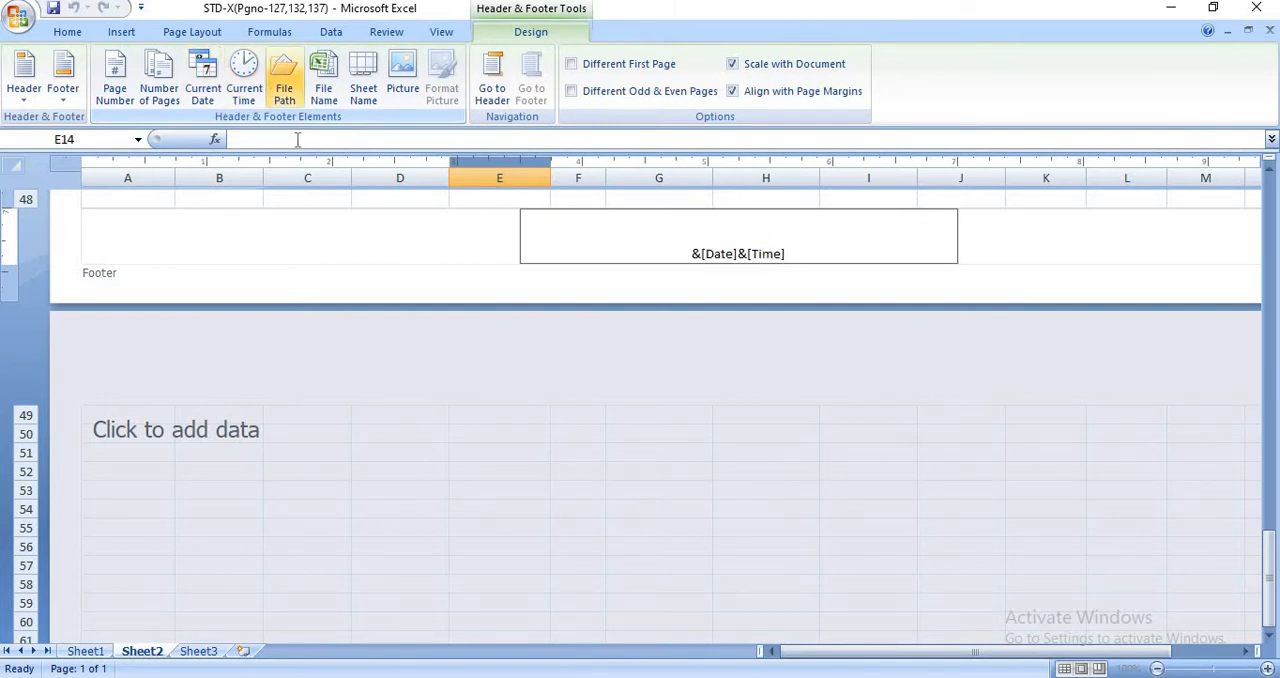
left_click(397, 211)
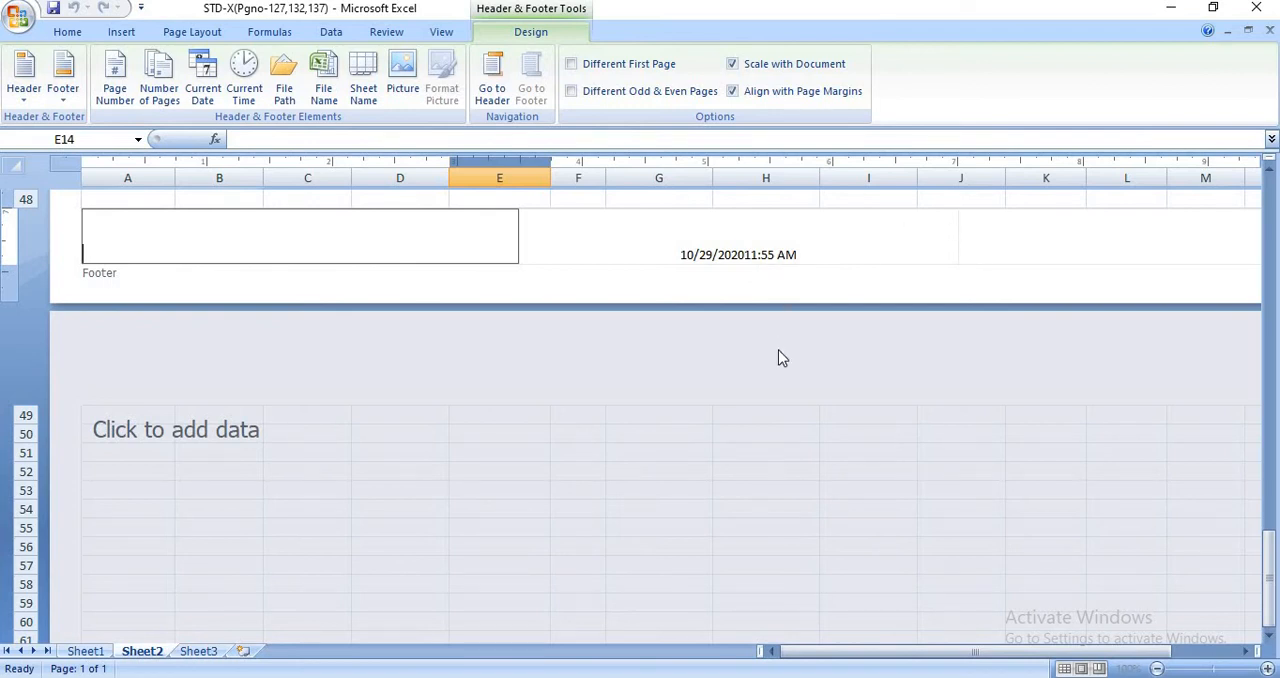
- Check the time table page with its header and footer in Print Preview, and return to the table
left_click(17, 18)
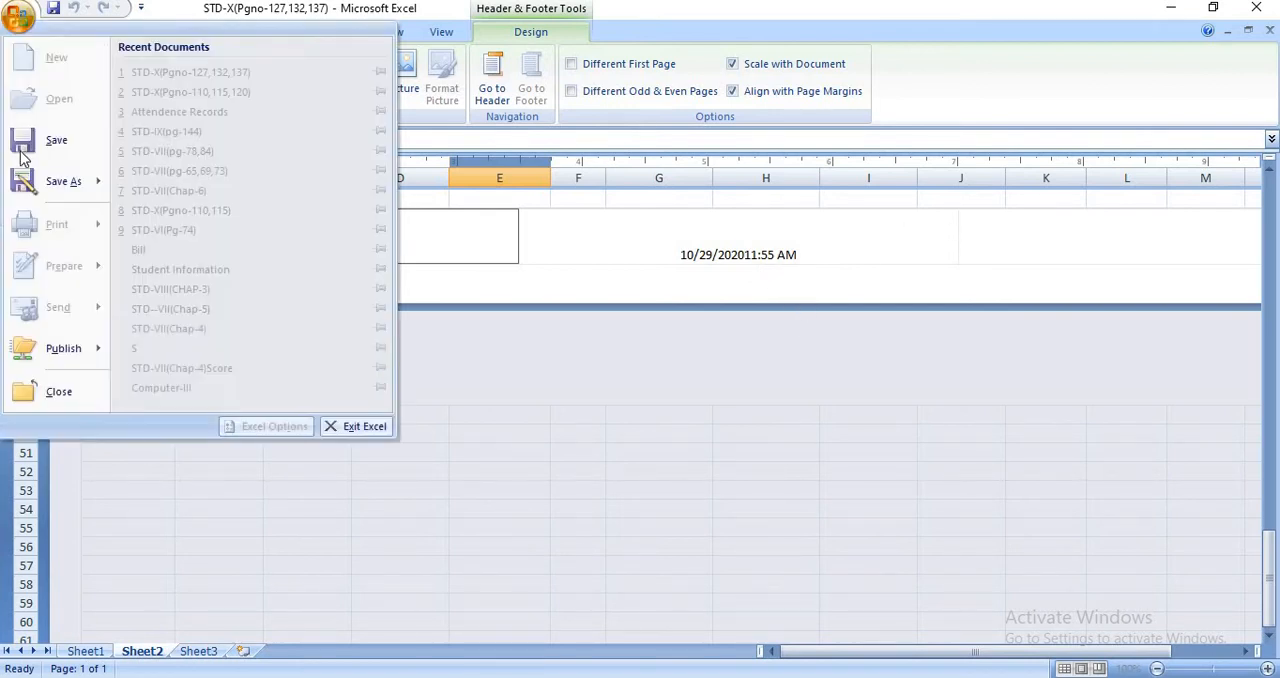
left_click(20, 20)
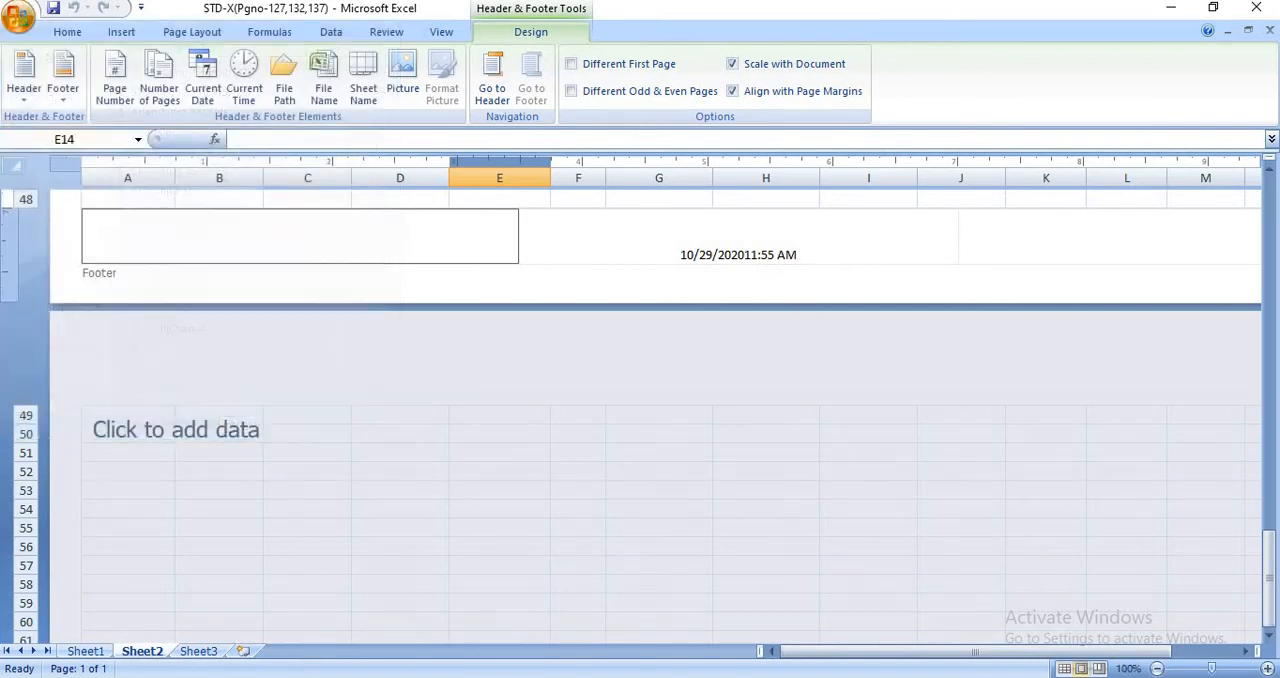
left_click(20, 20)
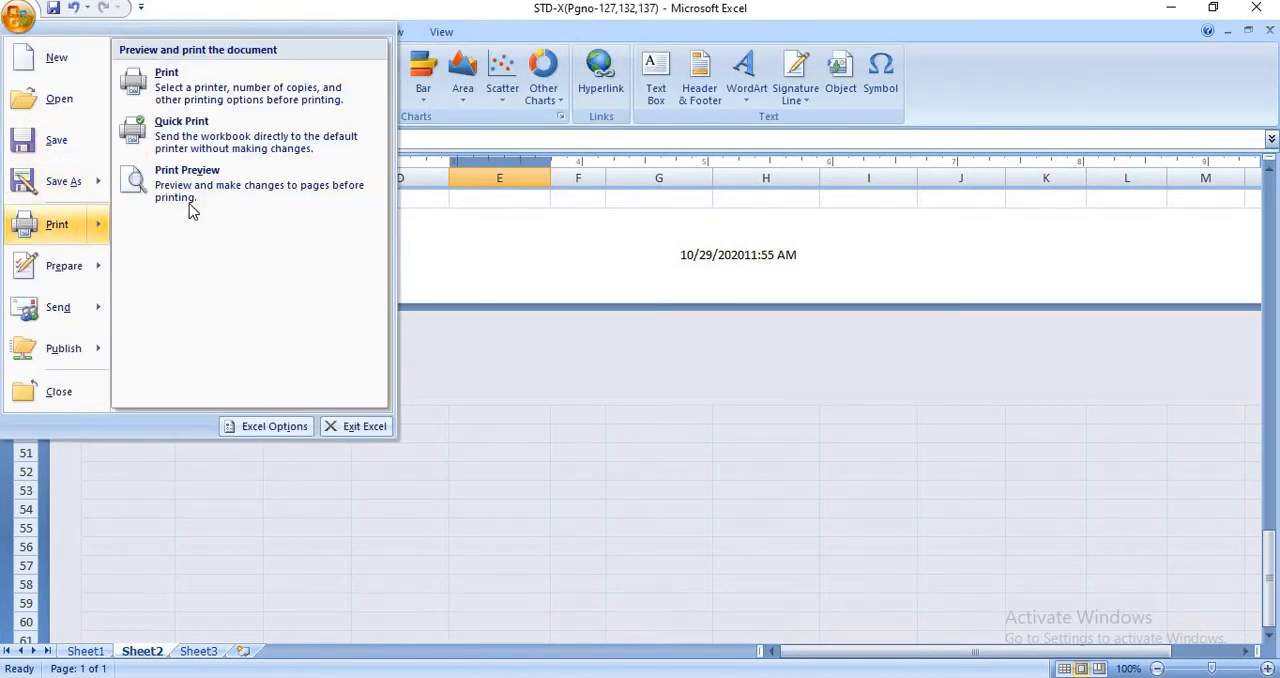
left_click(190, 250)
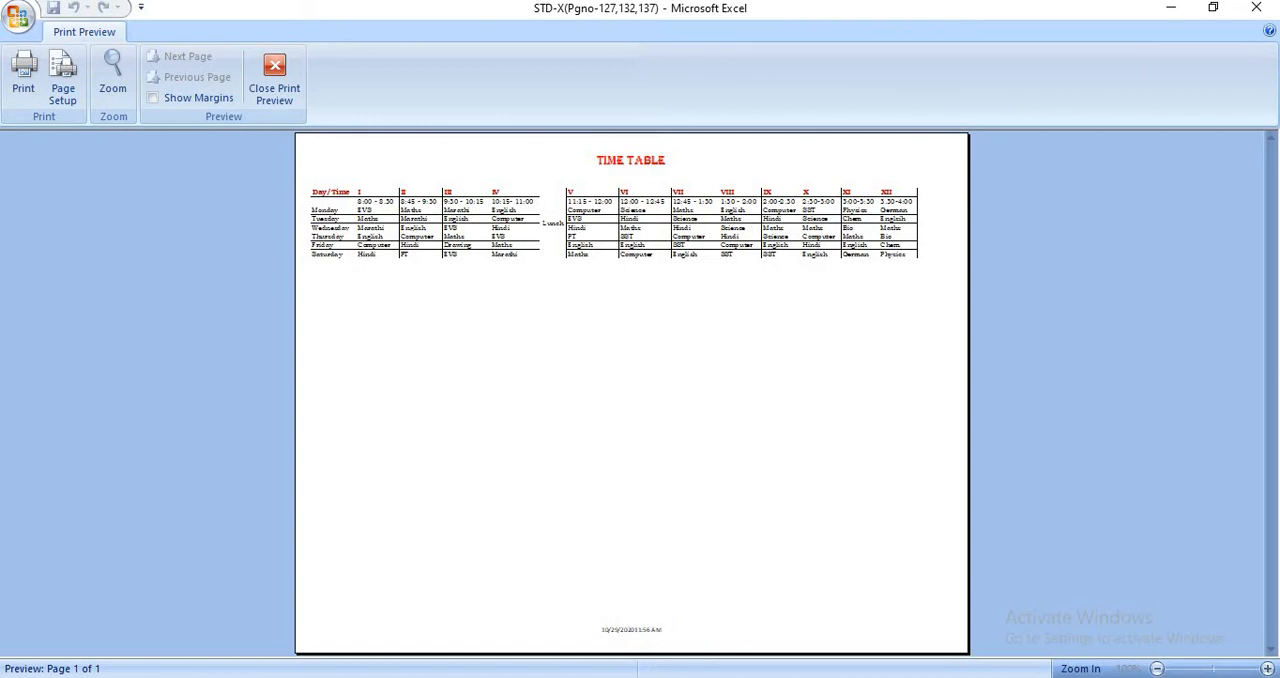
left_click(270, 86)
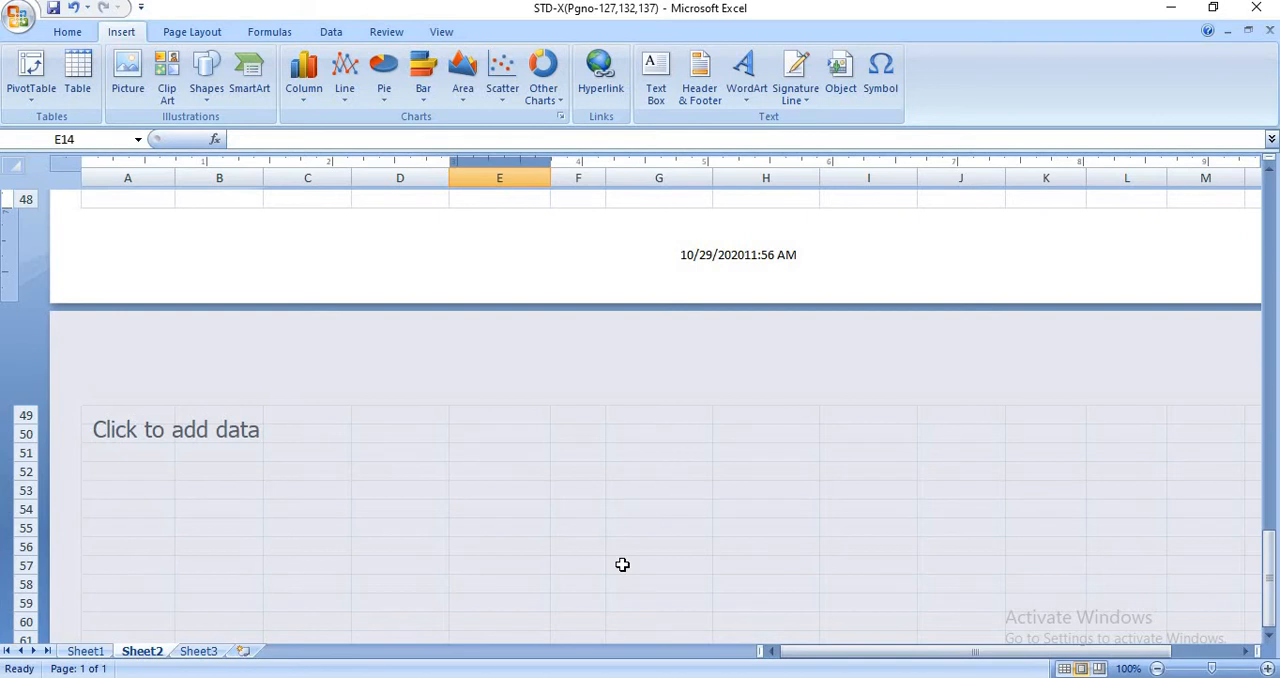
scroll(637, 518, "up", 15)
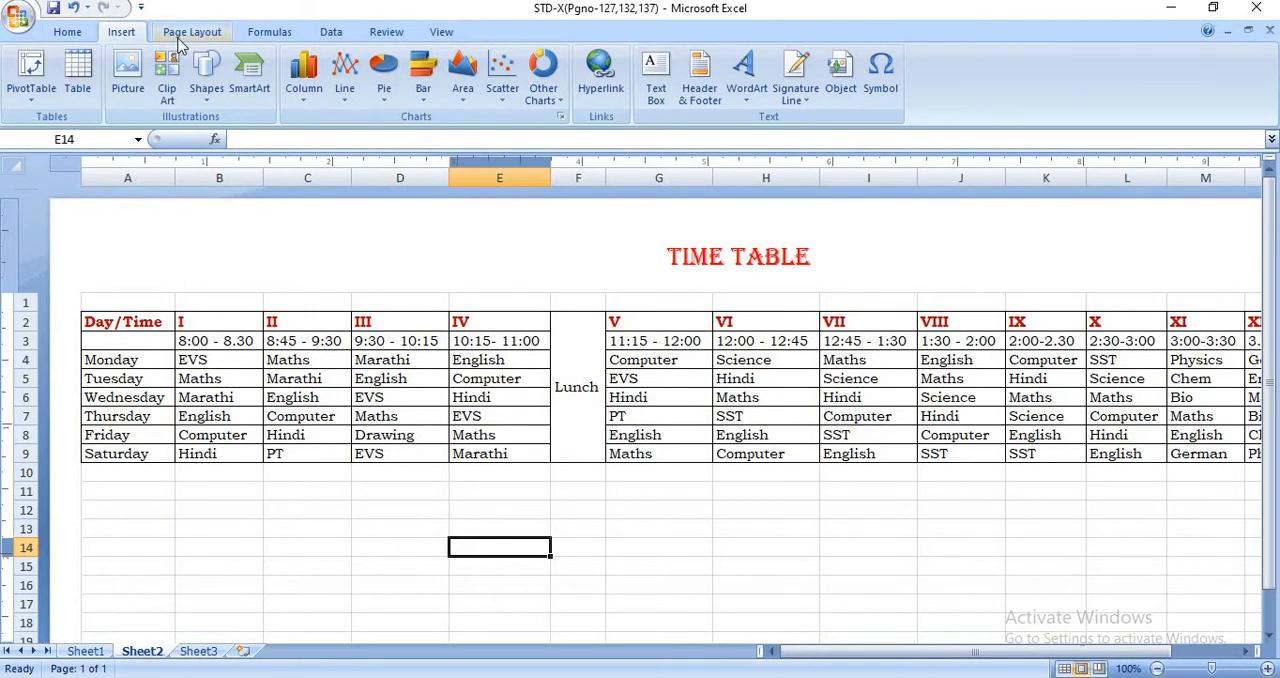
left_click(72, 36)
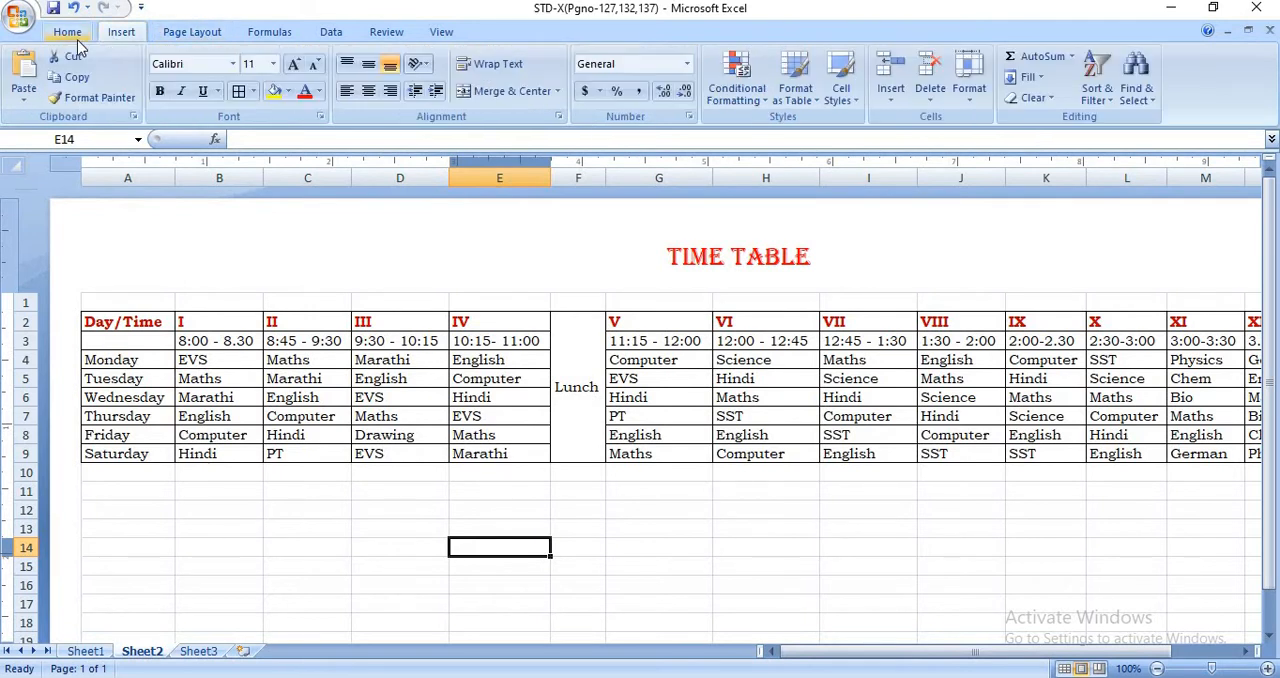
left_click(185, 38)
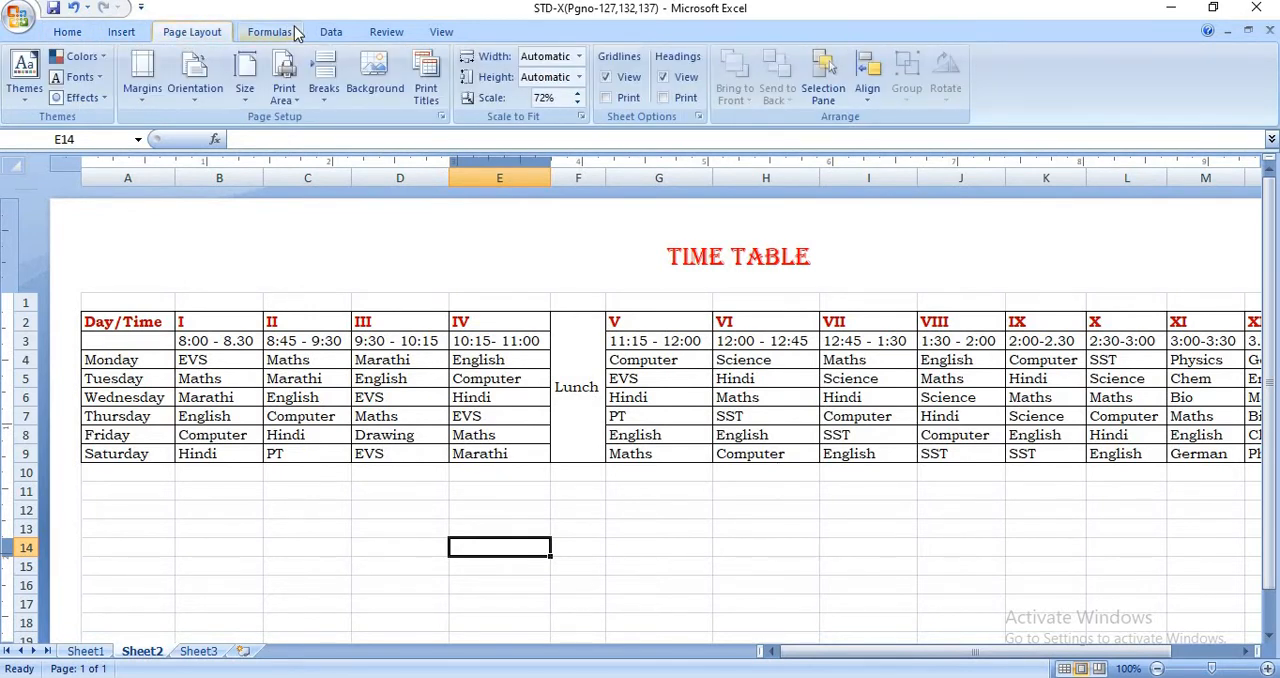
left_click(342, 38)
left_click(388, 34)
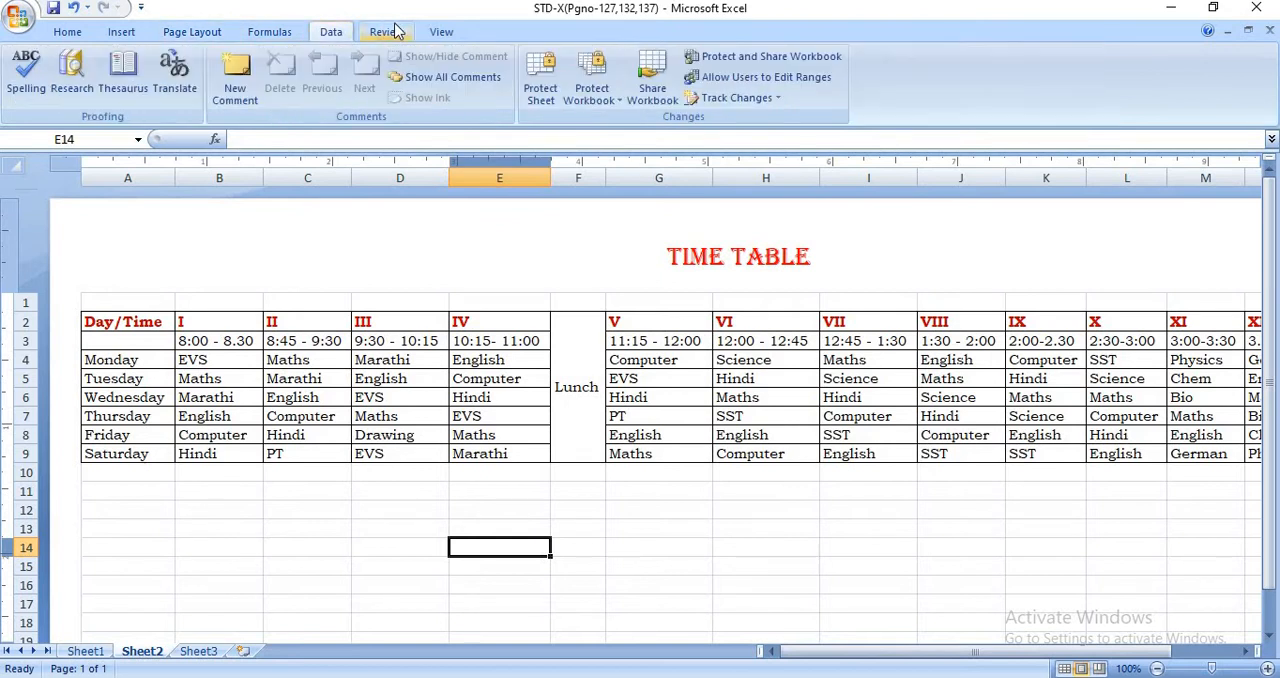
left_click(443, 34)
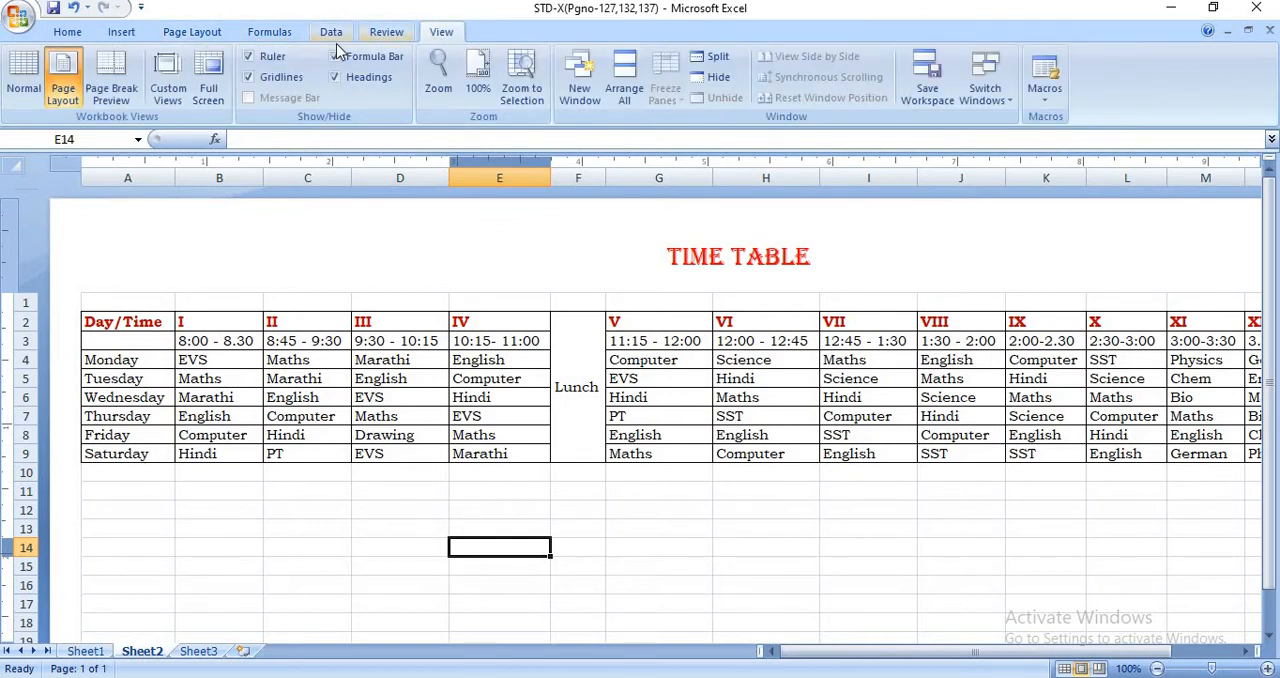
- Set the Train picture as the background of the time table sheet, and delete that background again
left_click(186, 37)
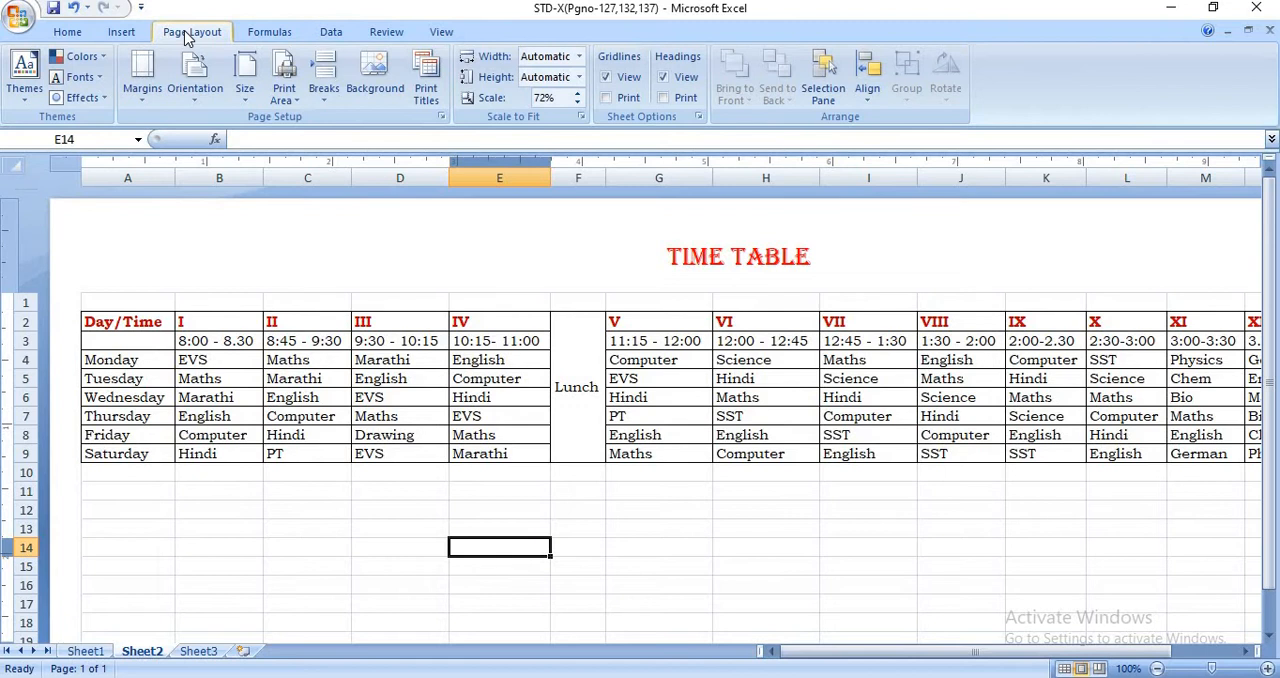
left_click(388, 92)
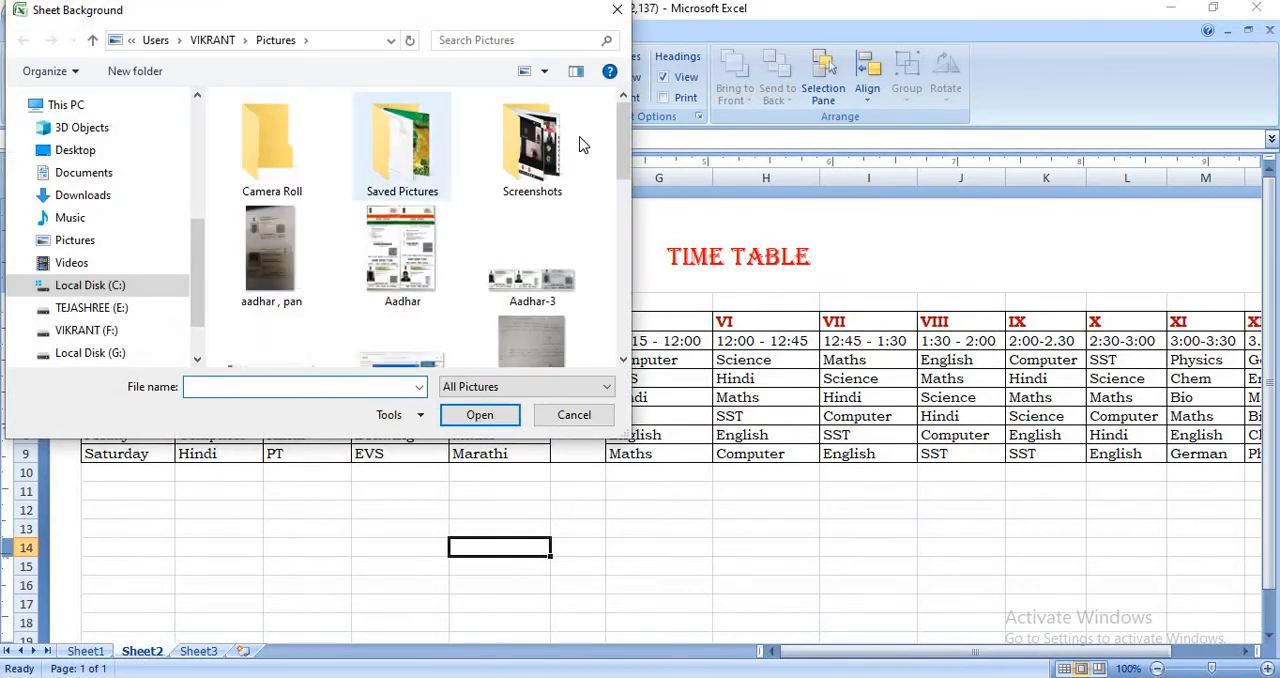
scroll(503, 246, "down", 3)
scroll(258, 288, "down", 3)
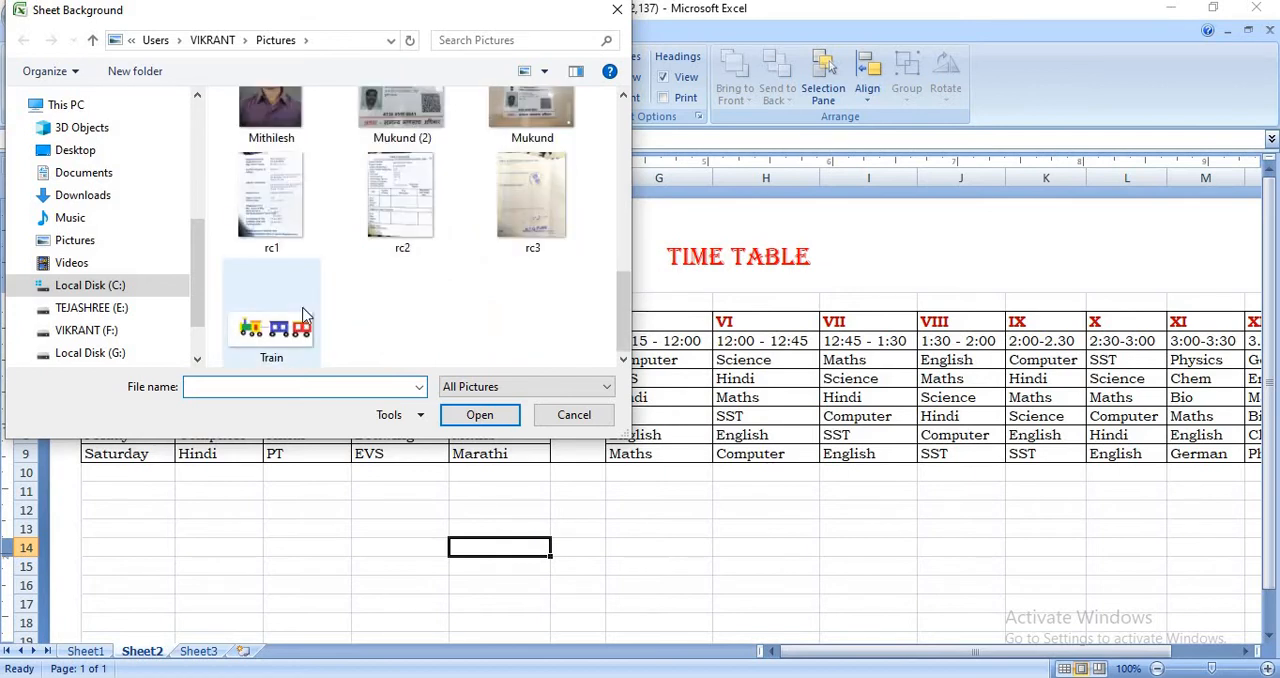
left_click(272, 318)
left_click(468, 422)
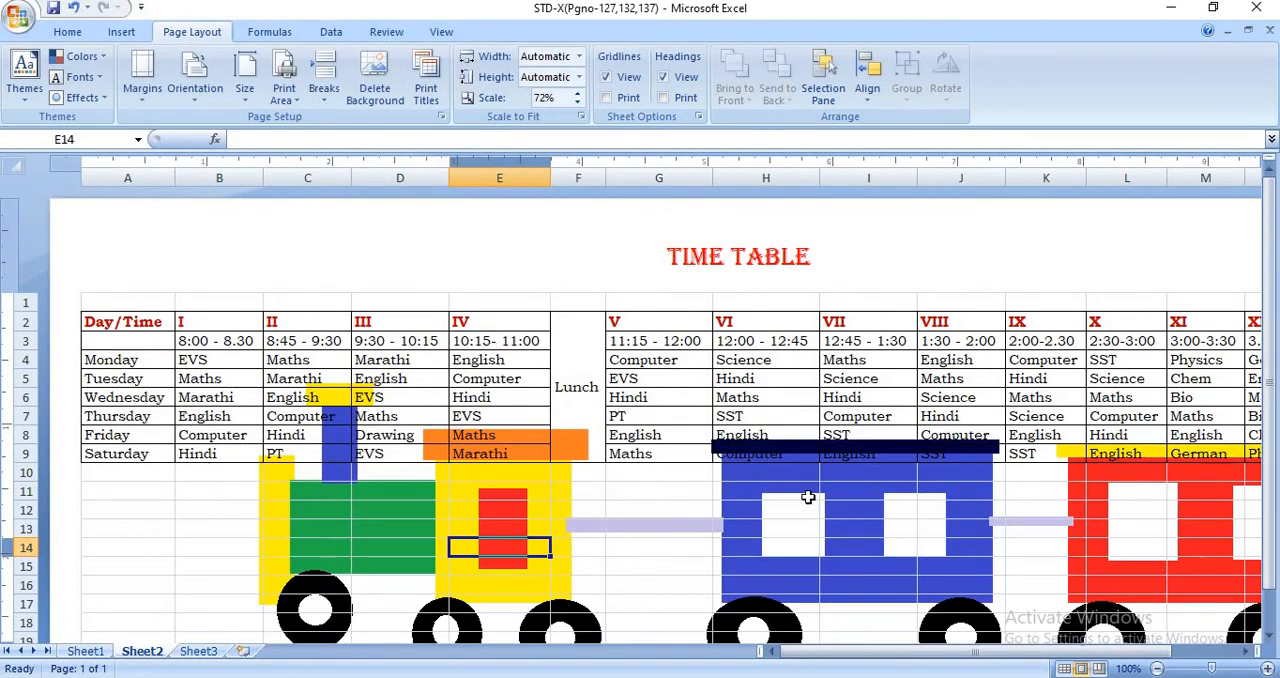
scroll(807, 498, "down", 3)
scroll(806, 495, "up", 3)
left_click(386, 104)
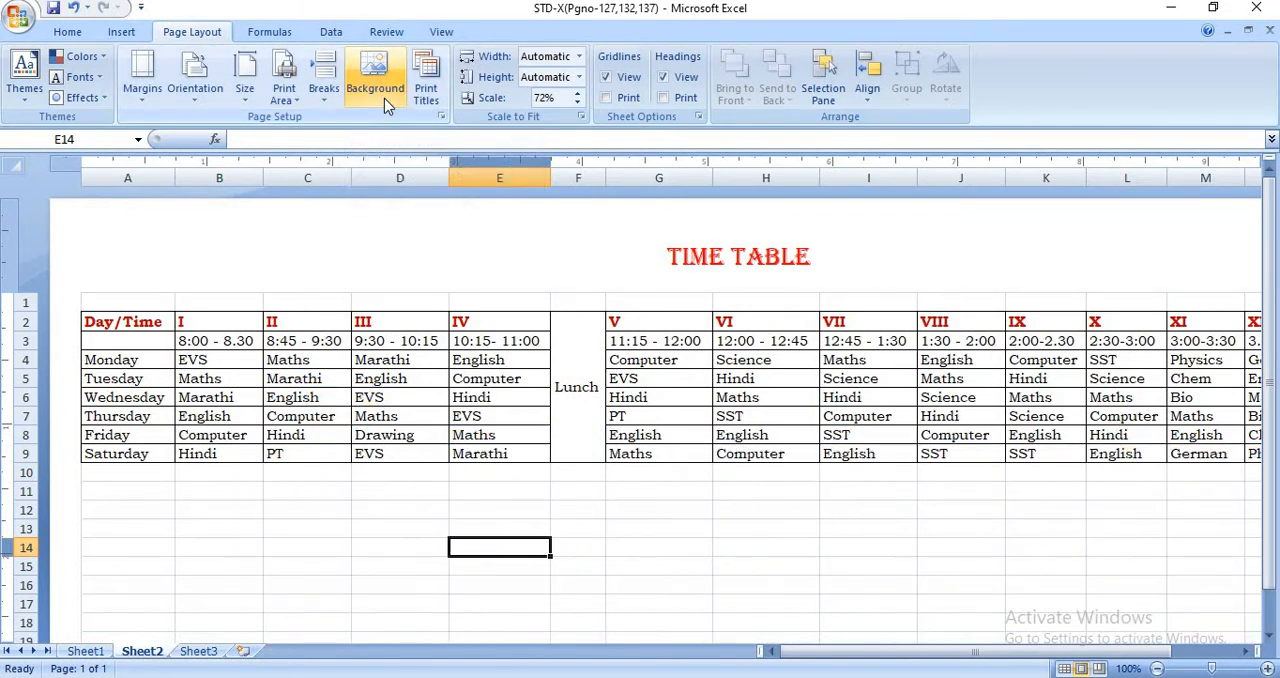
- Insert the Train picture from the Pictures folder as the sheet background
left_click(384, 98)
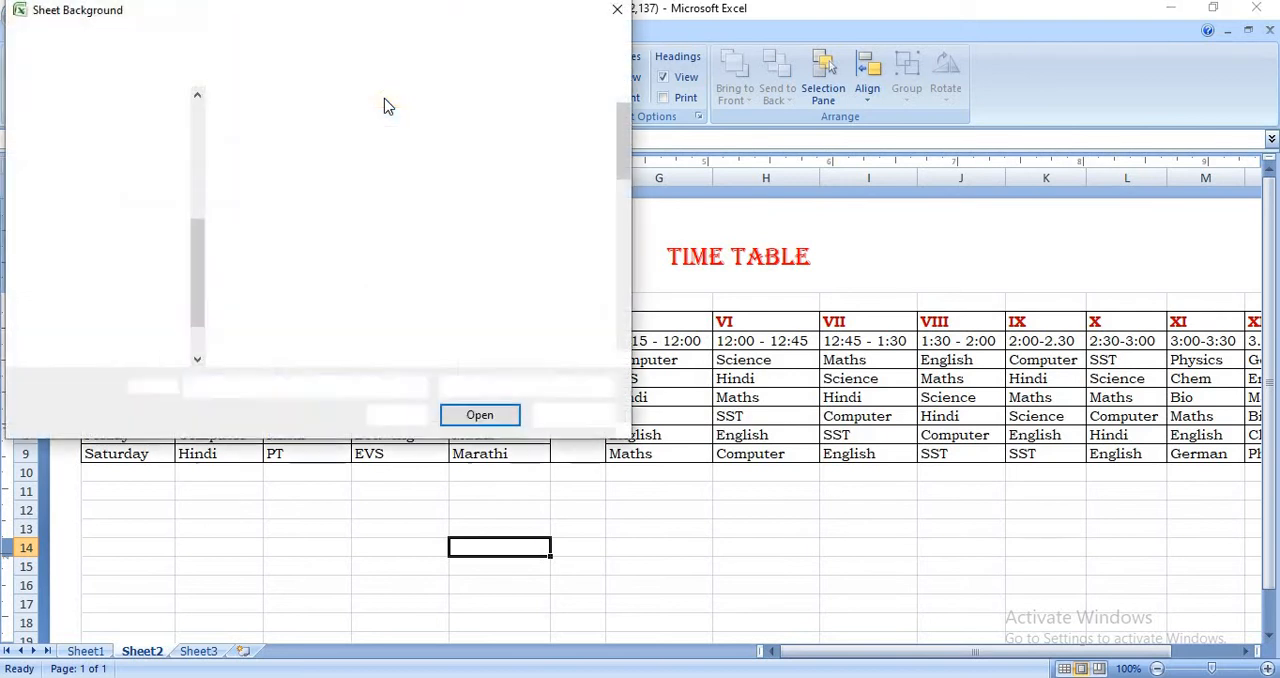
left_click_drag(624, 147, 618, 318)
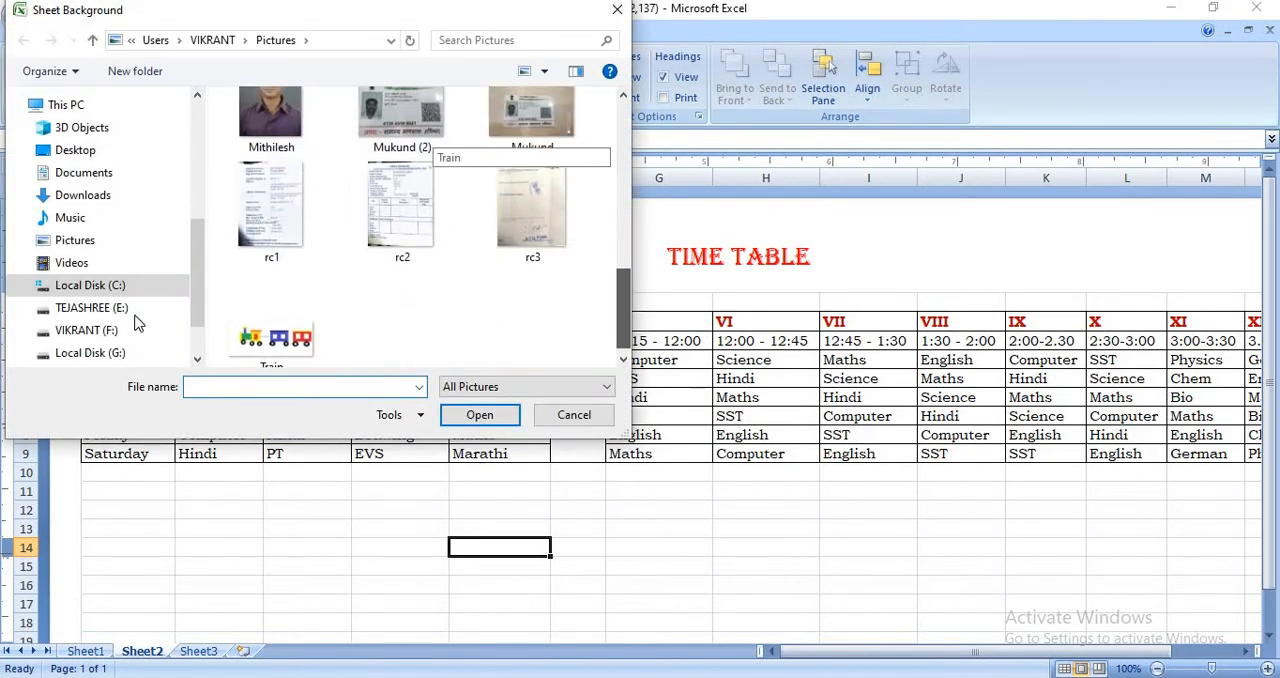
left_click(250, 328)
left_click(468, 414)
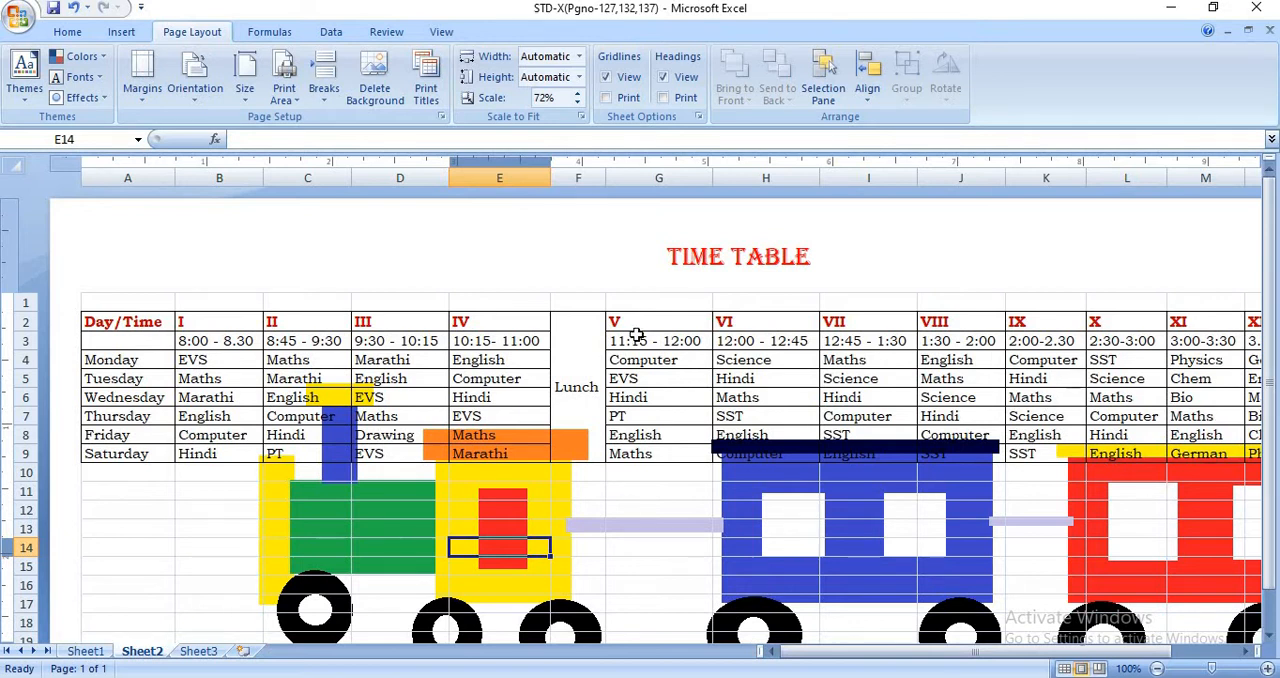
- Examine how the background picture covers the cells below and around the time table
scroll(655, 460, "down", 5)
left_click(494, 442)
left_click(649, 449)
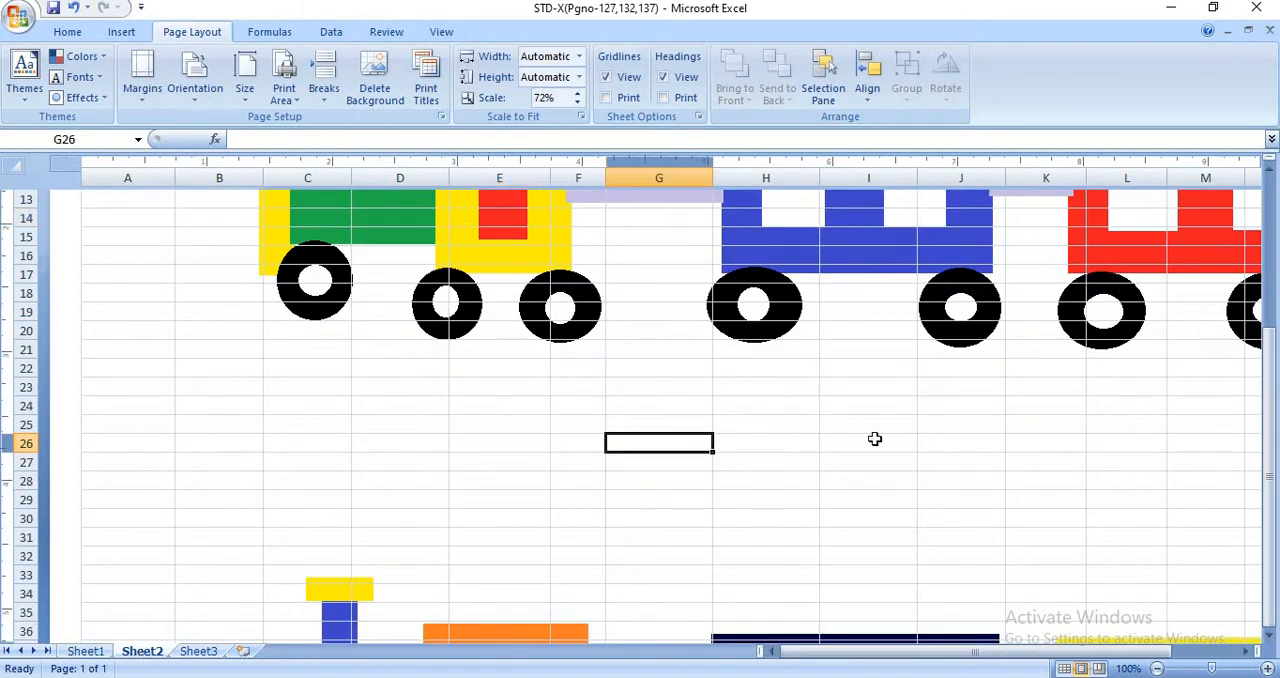
left_click(874, 437)
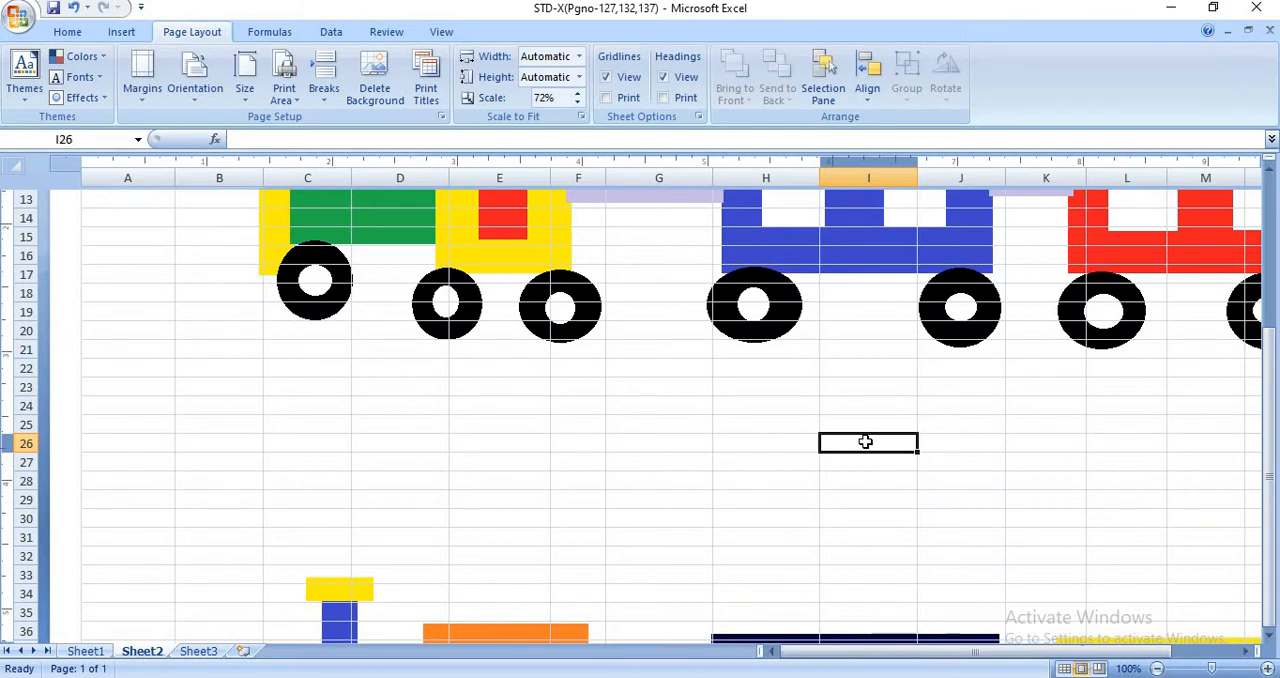
scroll(866, 442, "up", 5)
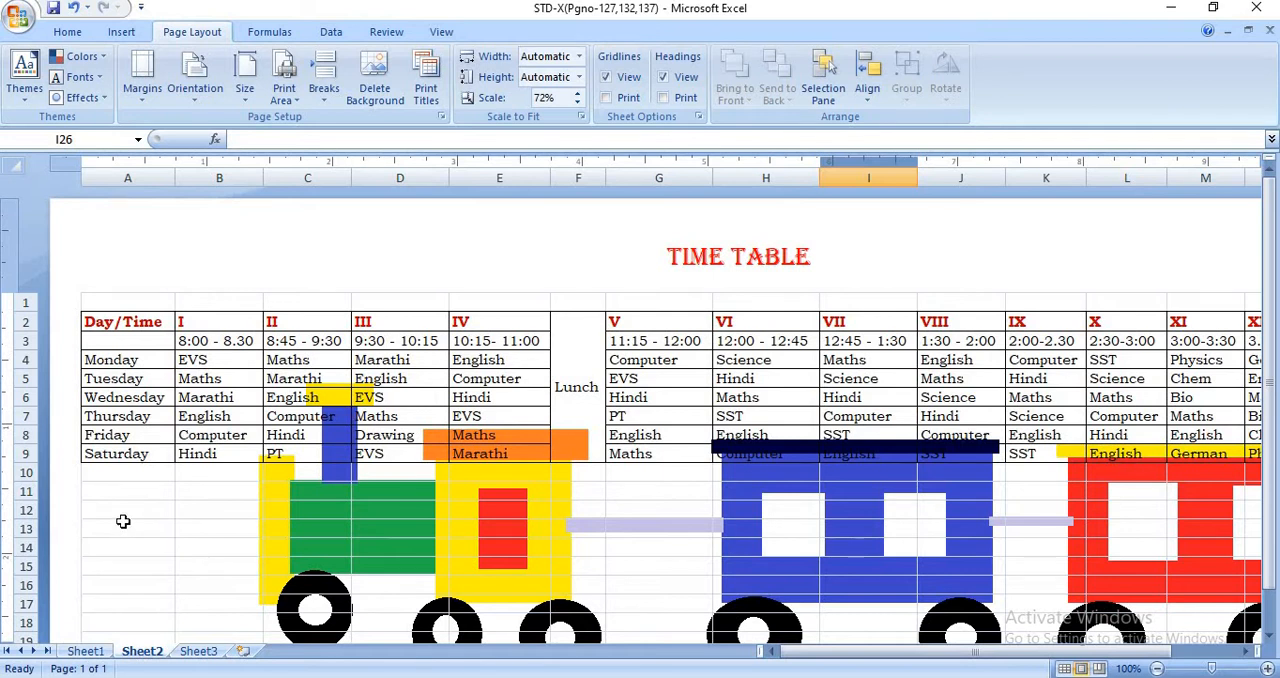
left_click(123, 527)
left_click(180, 565)
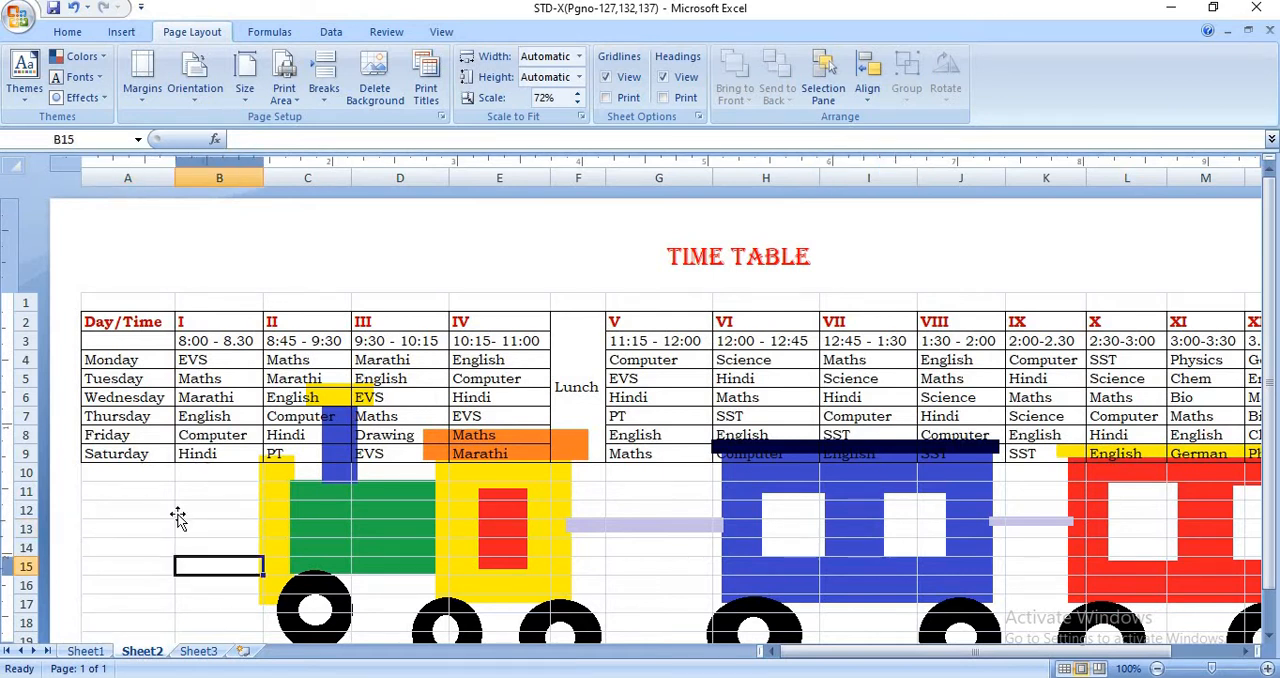
left_click(172, 511)
left_click(180, 511)
left_click(644, 508)
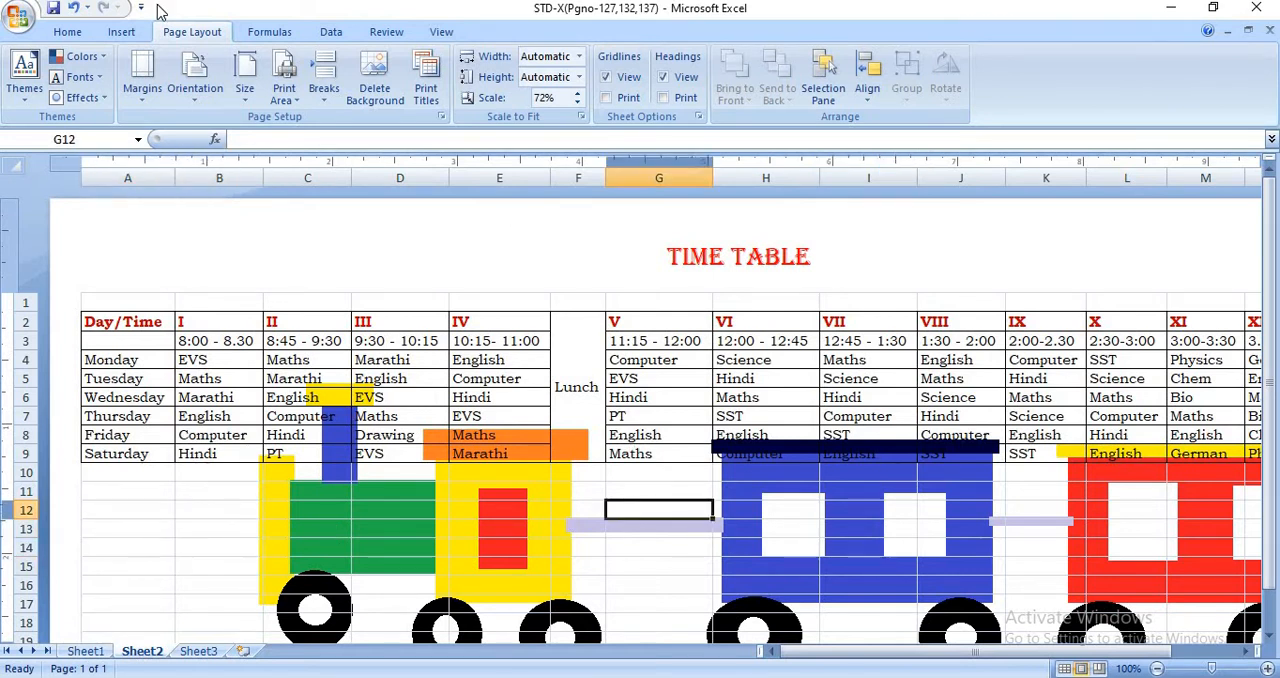
- Check in Print Preview how the sheet with its background picture prints, and return to the worksheet
left_click(20, 15)
mouse_move(30, 225)
left_click(195, 238)
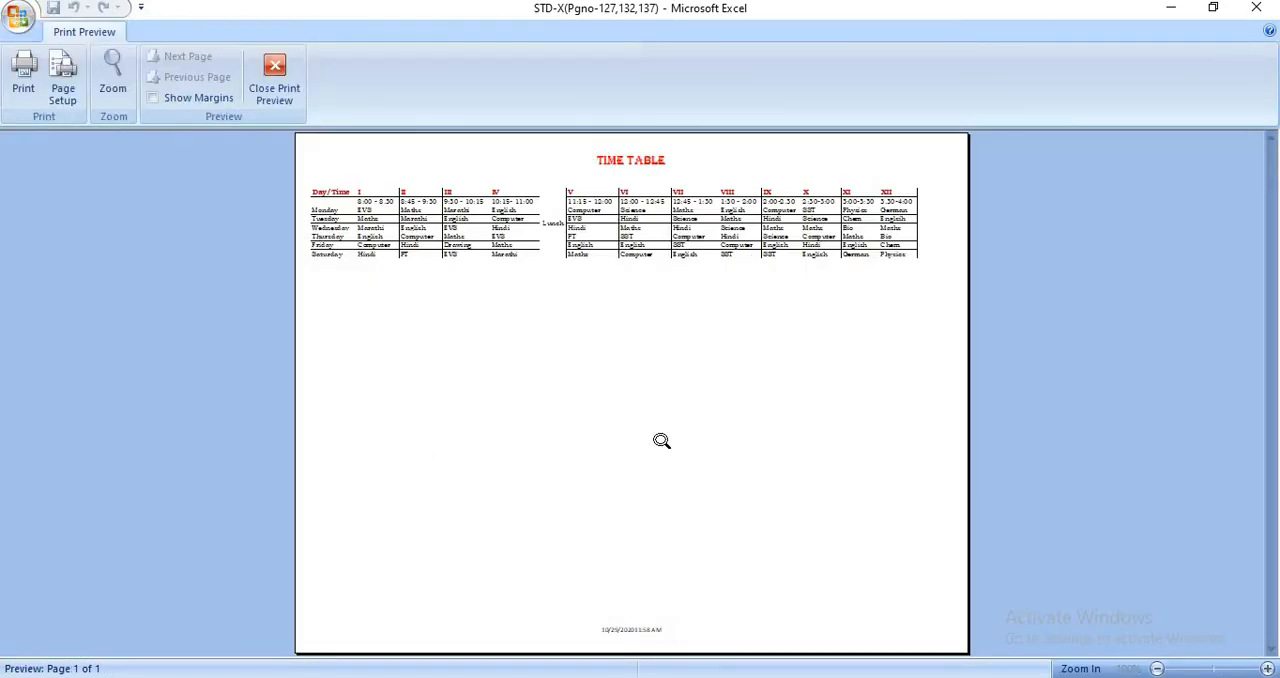
left_click(276, 92)
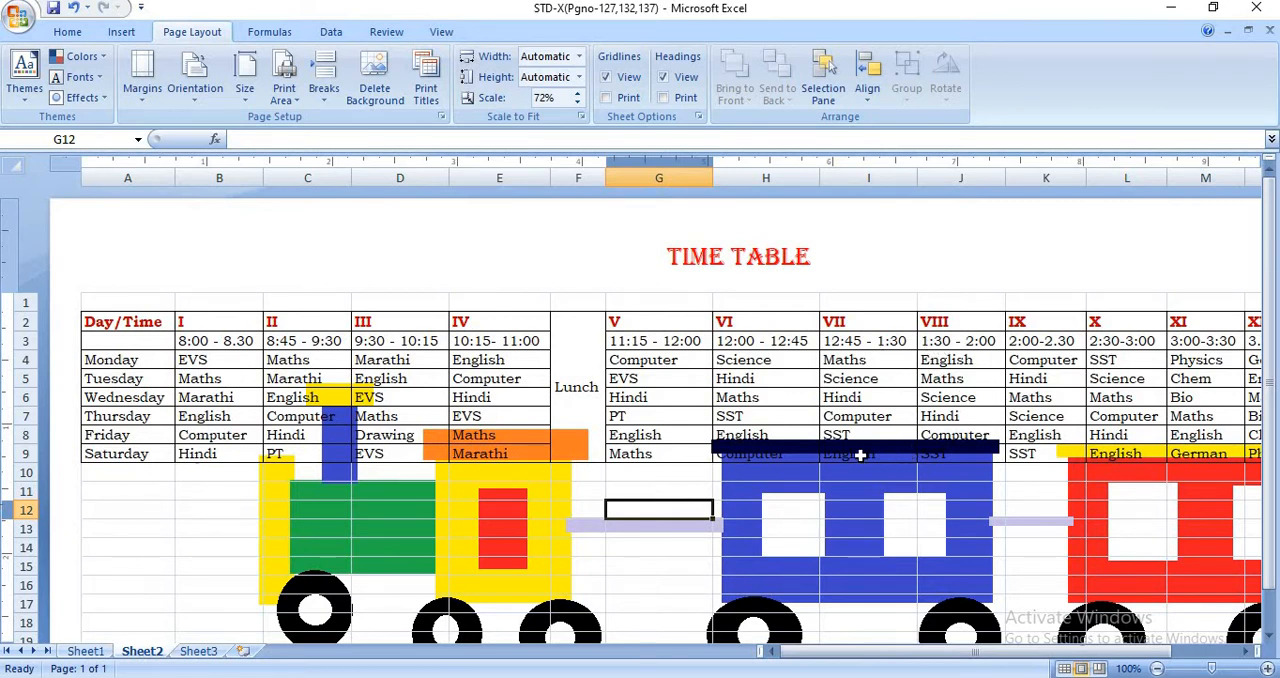
- Hide the worksheet gridlines on screen, and show them again
left_click(622, 80)
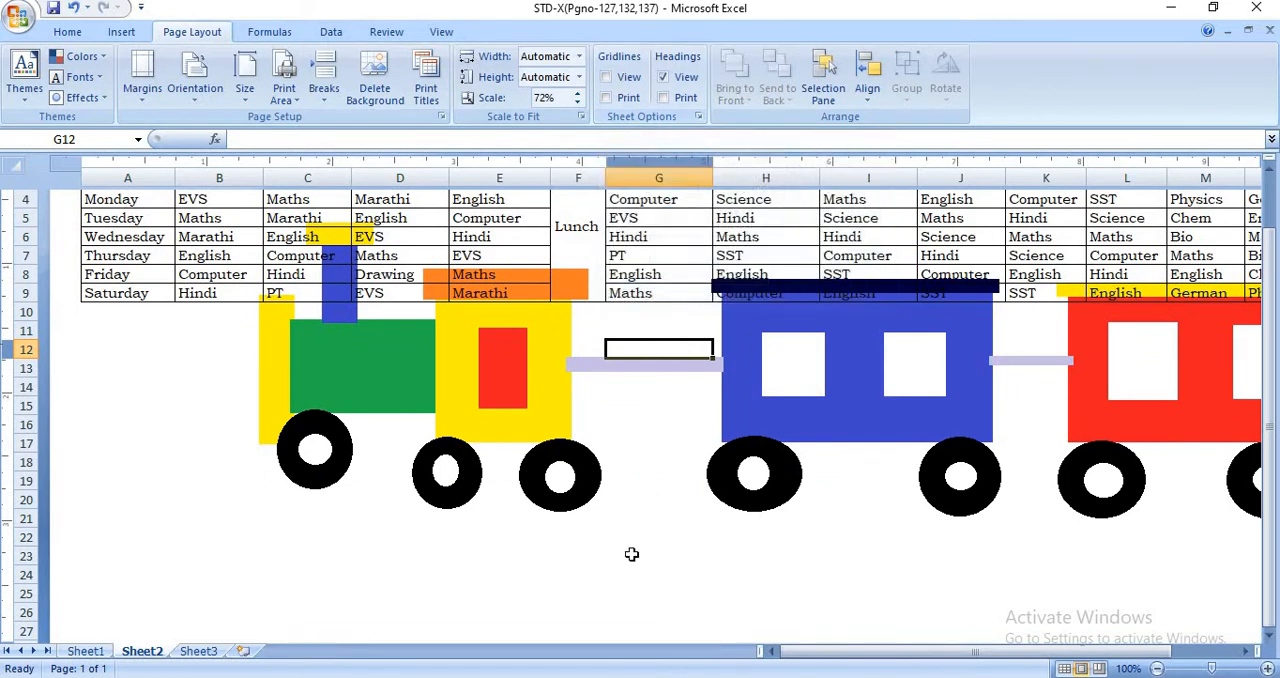
left_click(628, 80)
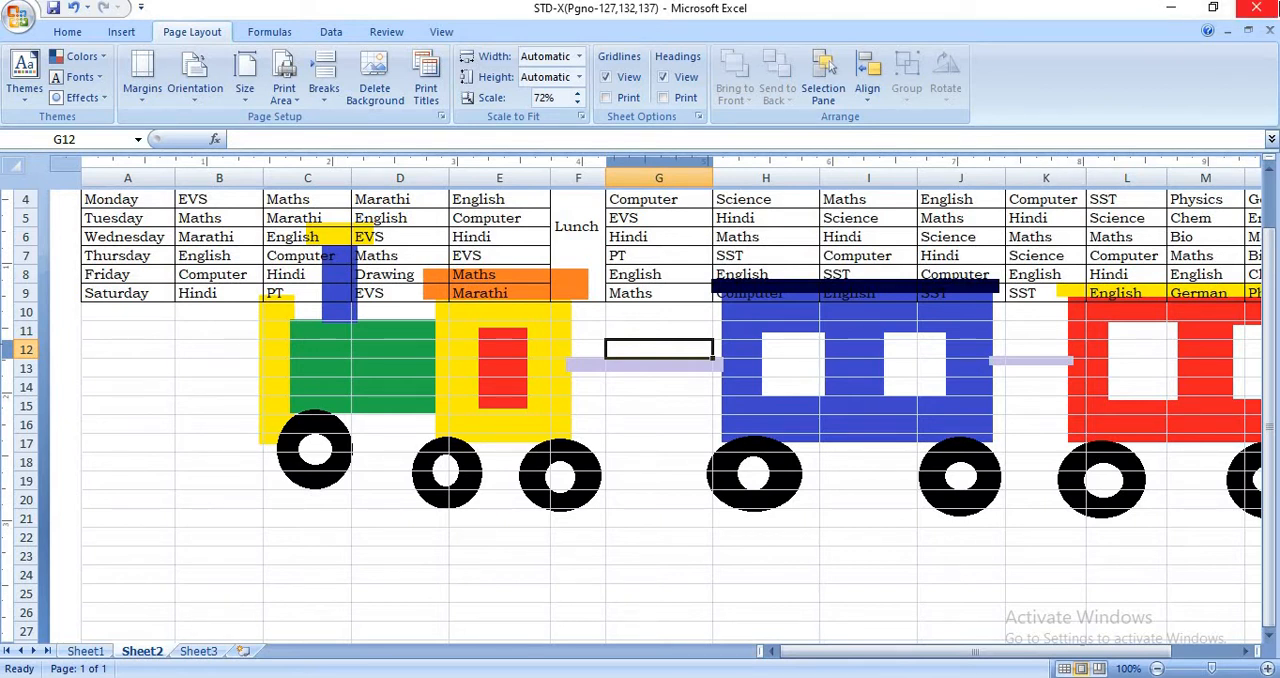
scroll(1268, 330, "up", 3)
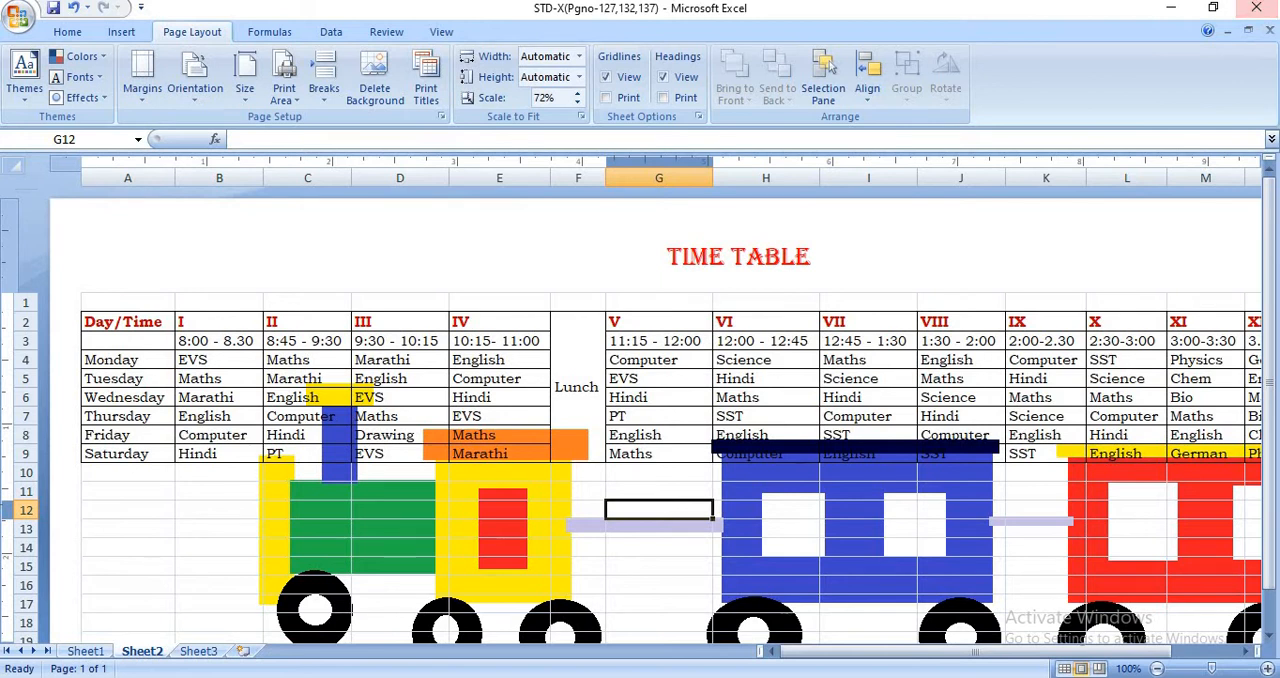
- Look at the time table in Normal view, and return to Page Layout view
left_click(442, 32)
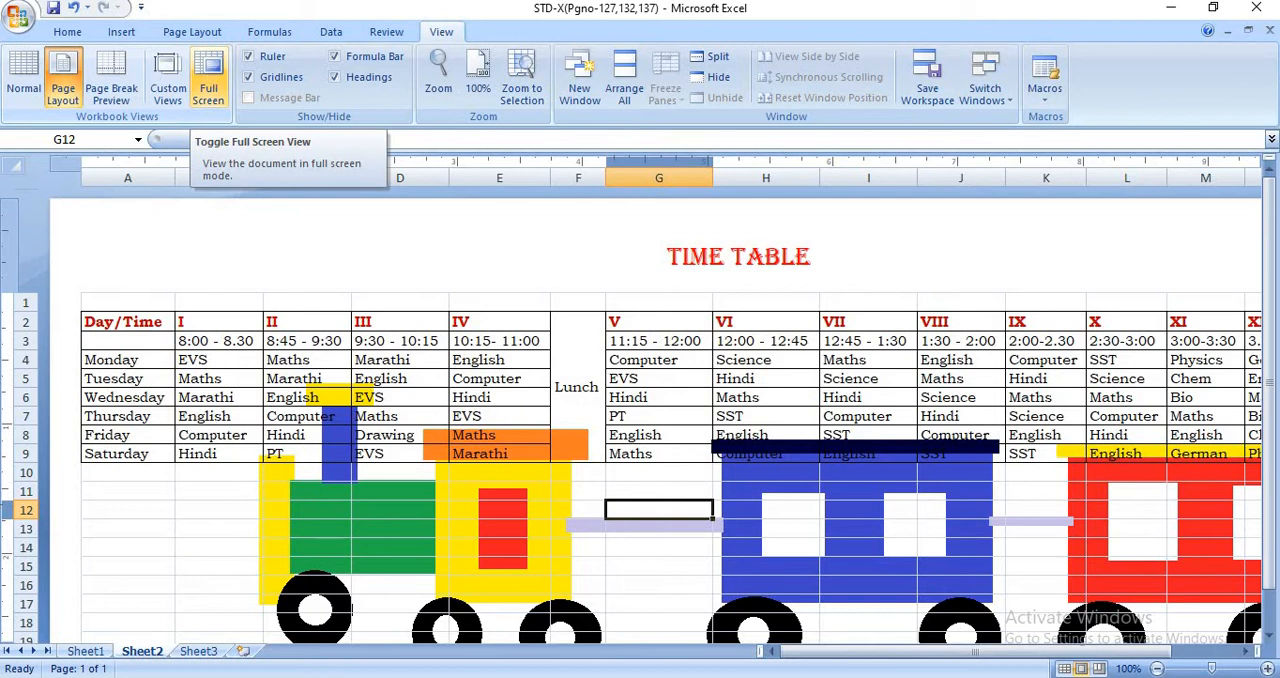
left_click(20, 84)
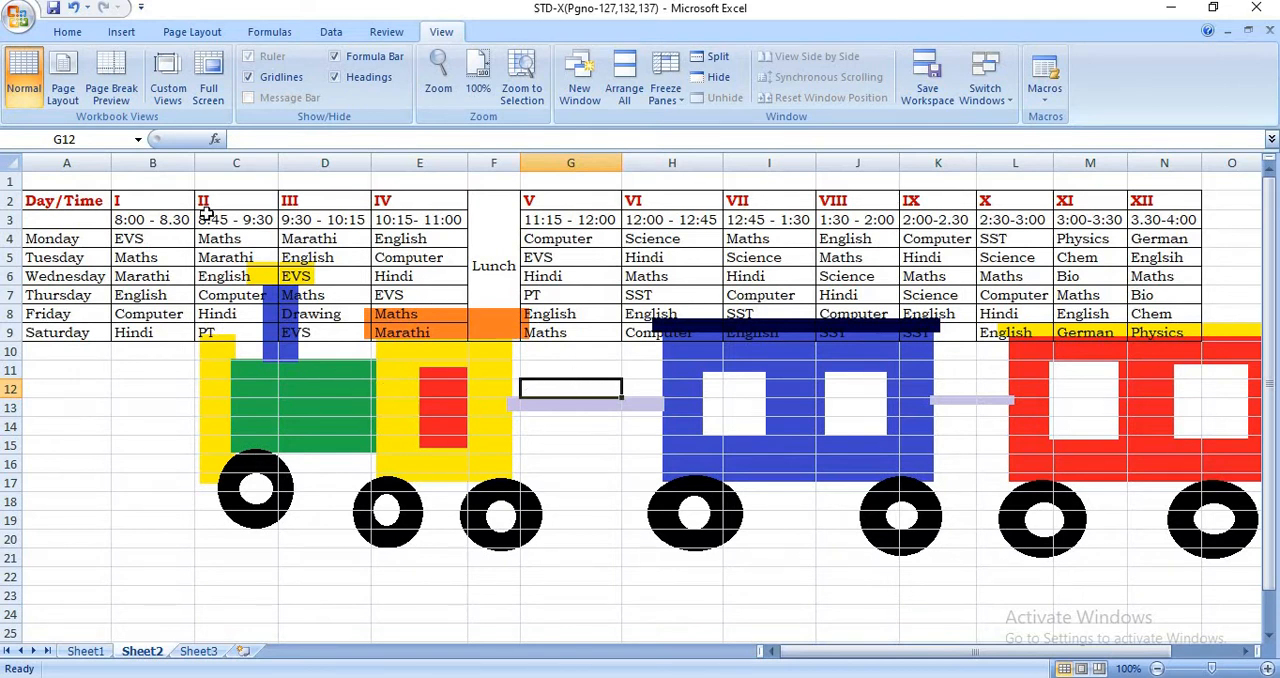
left_click(64, 92)
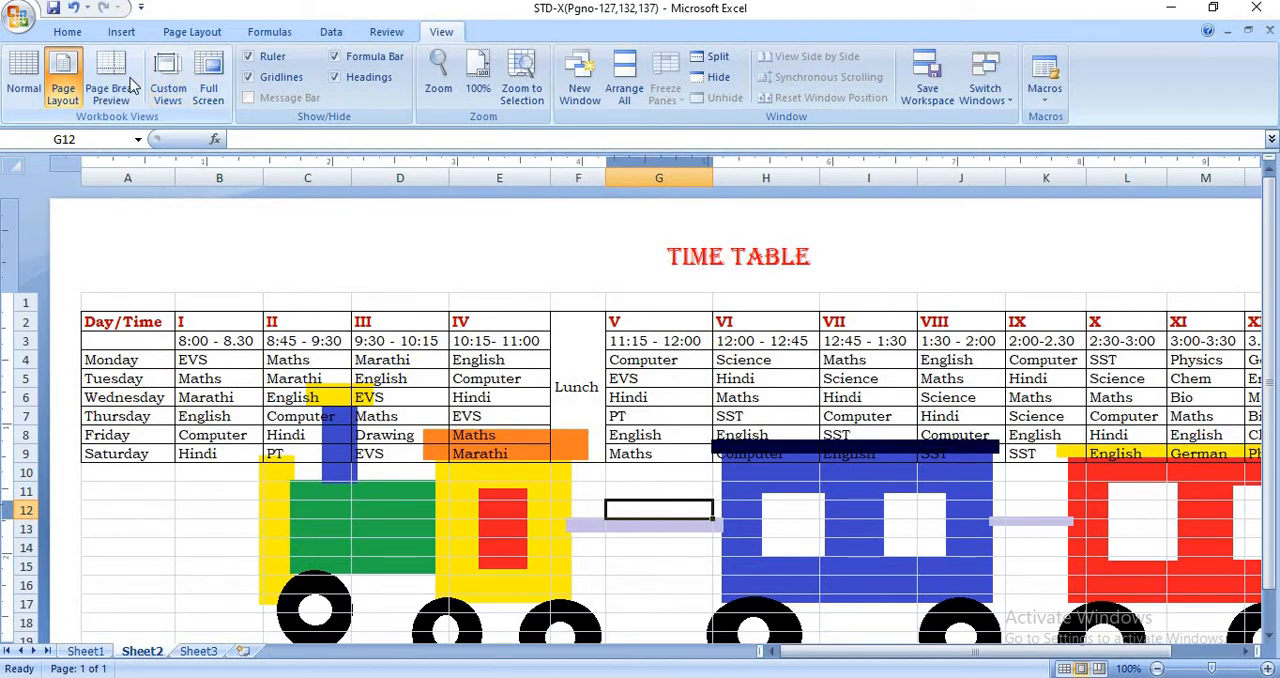
- Look at the time table in Page Break Preview, and switch the worksheet to Normal view
left_click(132, 86)
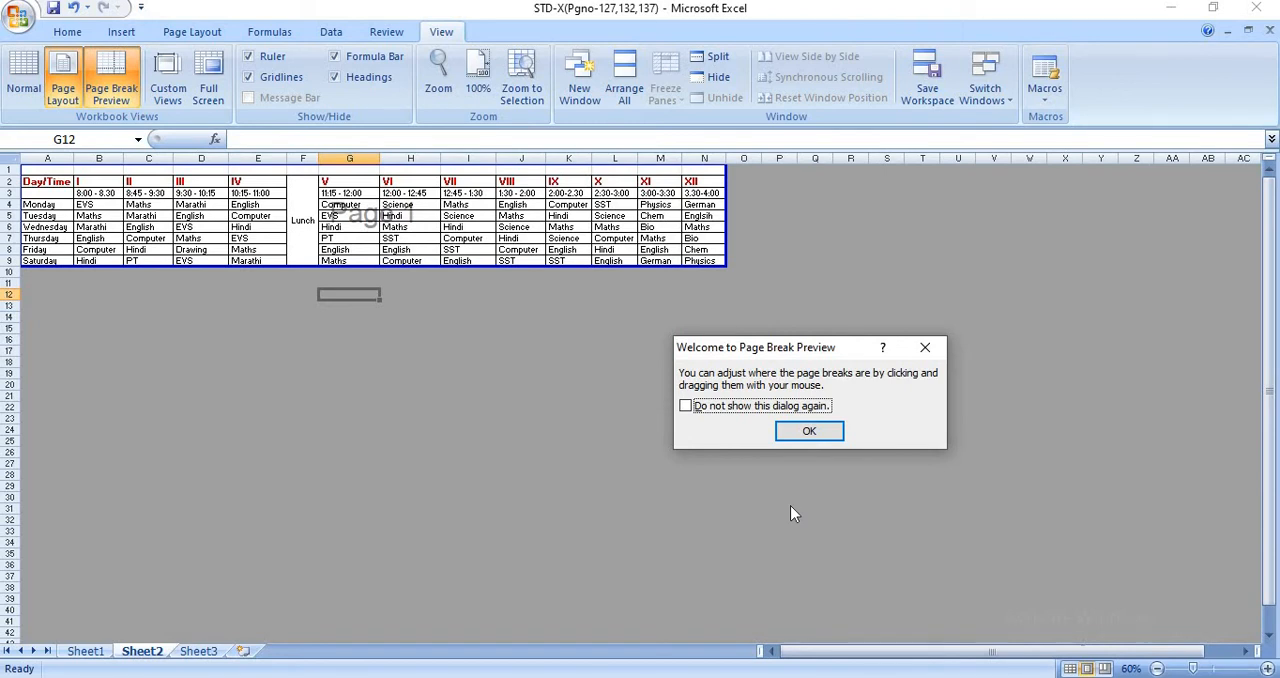
left_click(809, 432)
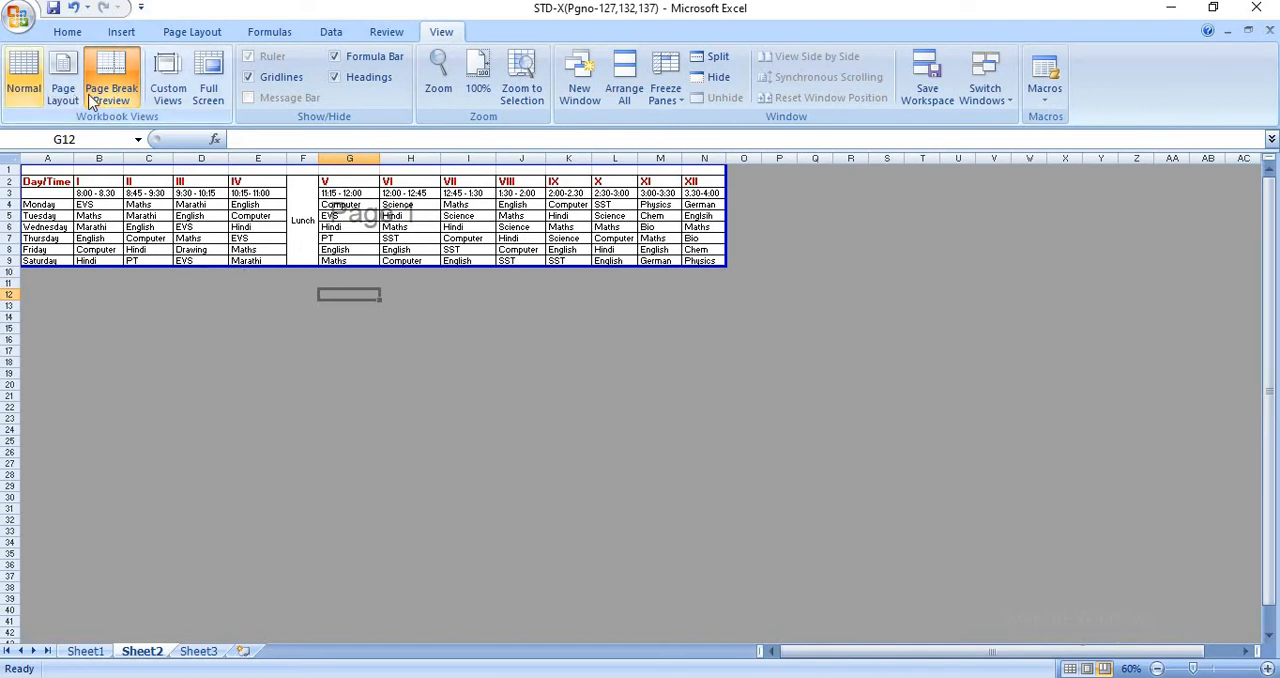
left_click(26, 78)
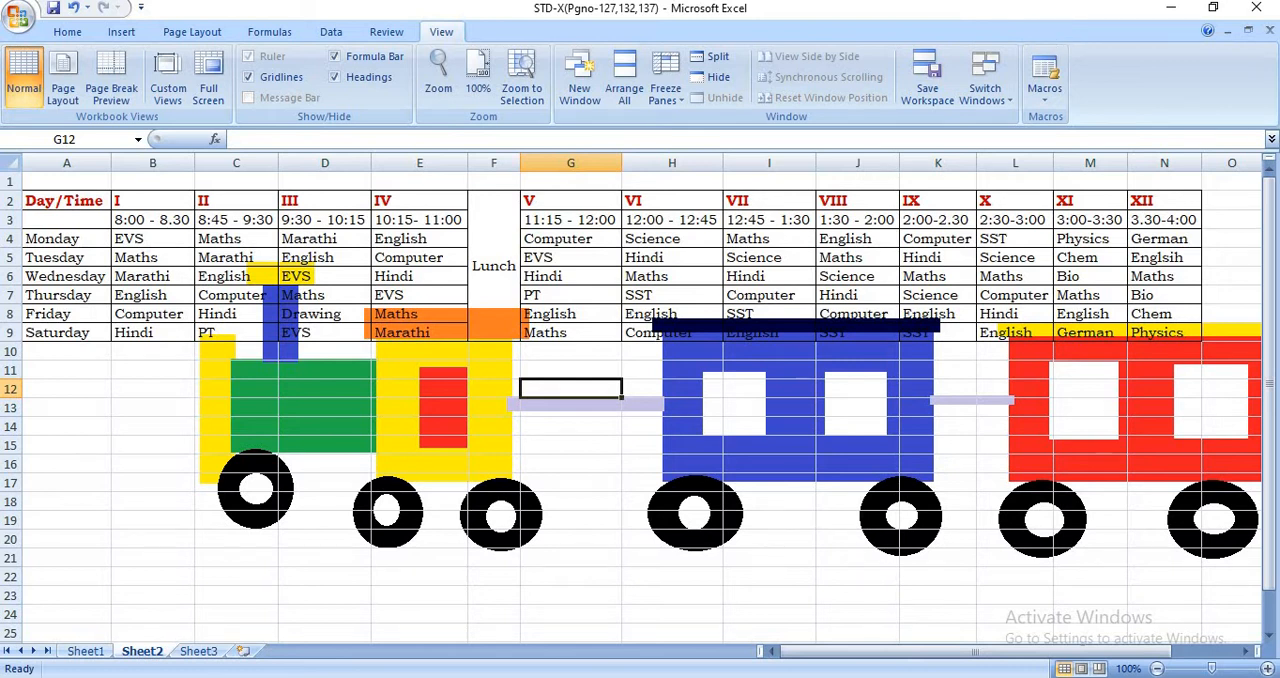
- Look at the Custom Views dialog and close it, and view the worksheet in Full Screen and exit that view
left_click(168, 80)
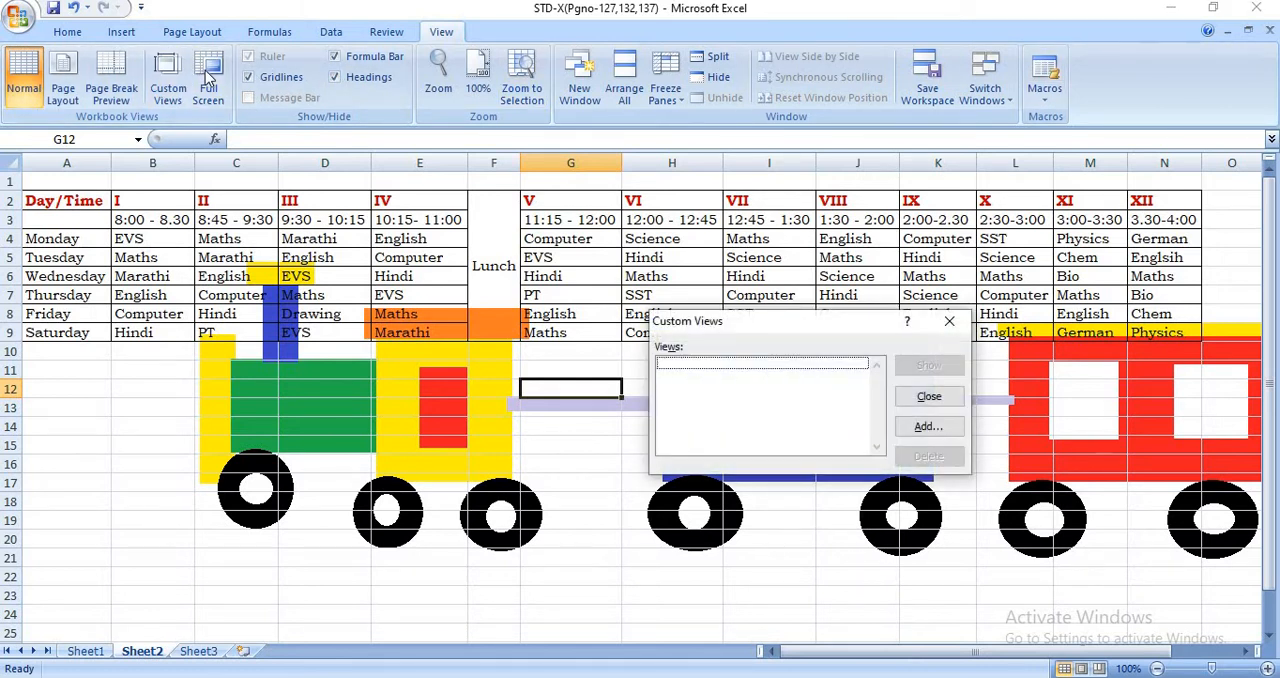
left_click(949, 321)
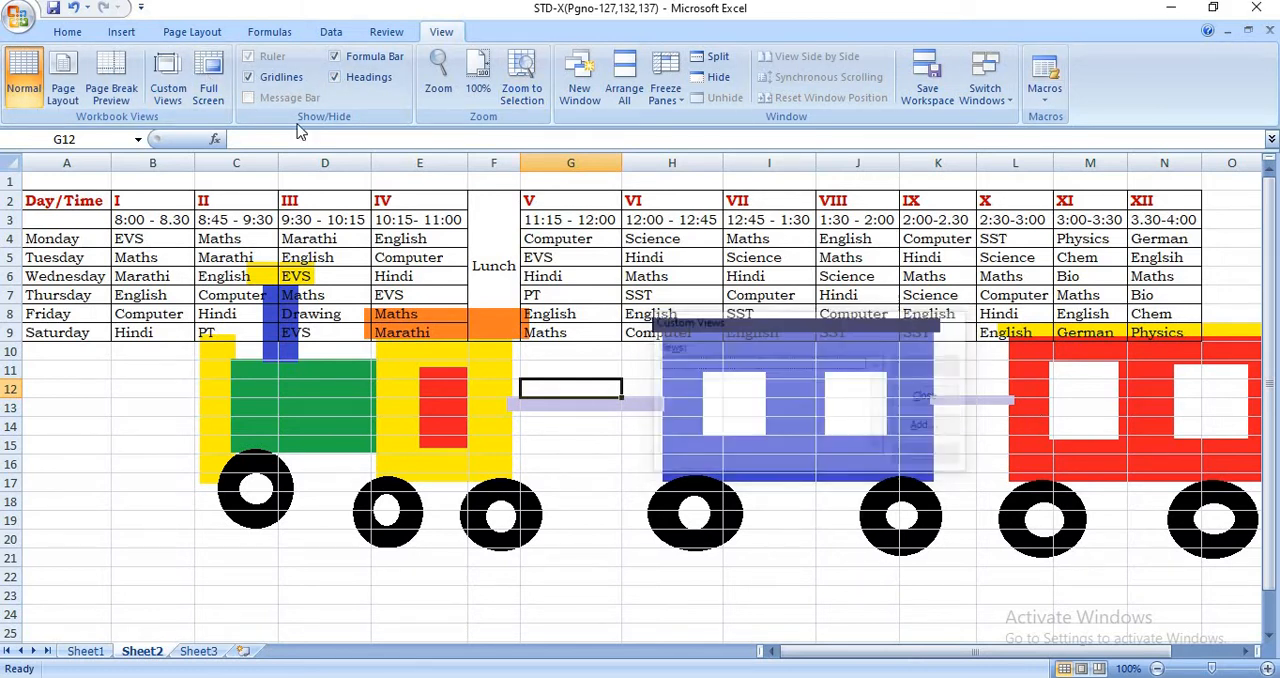
left_click(210, 80)
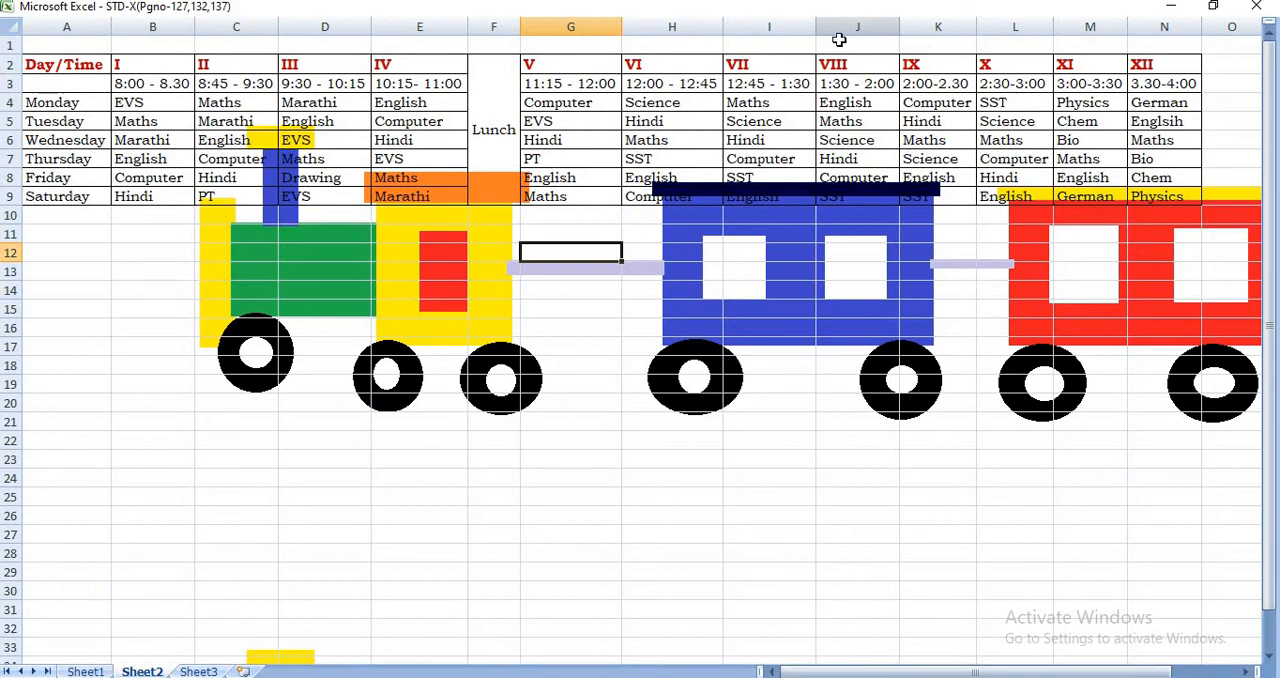
double_click(767, 11)
left_click(803, 149)
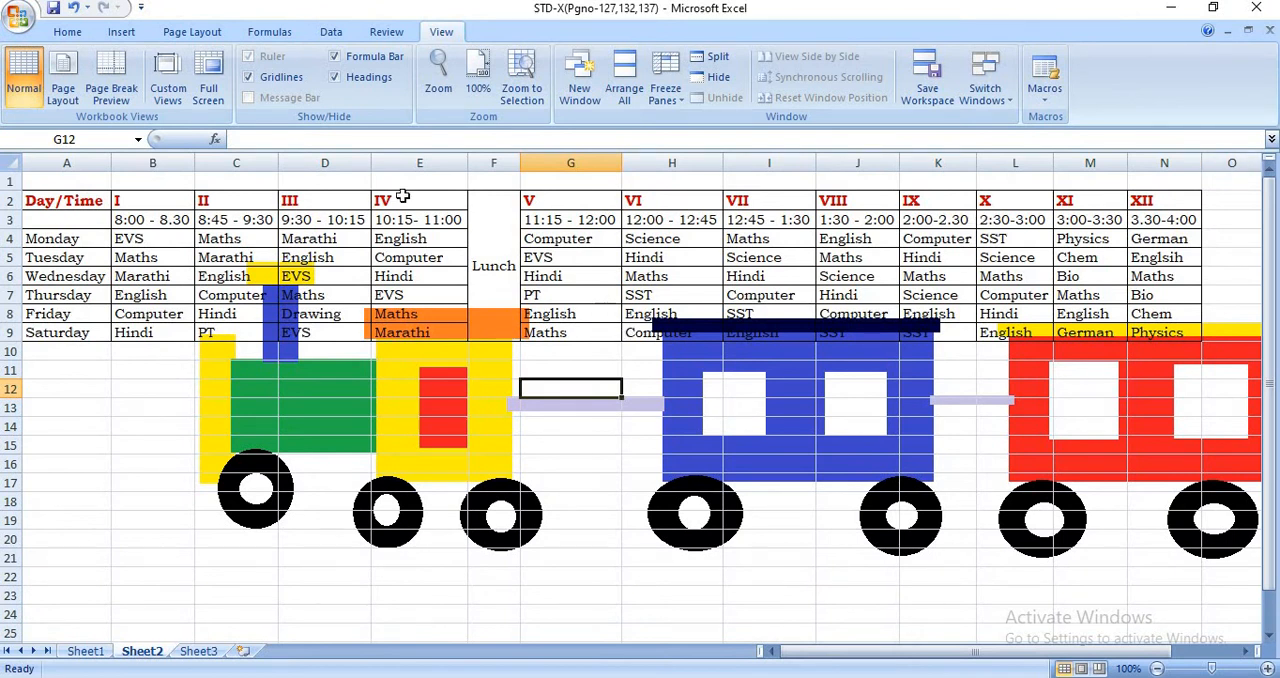
- Check the list of custom views for the workbook and close it without adding a view
left_click(166, 94)
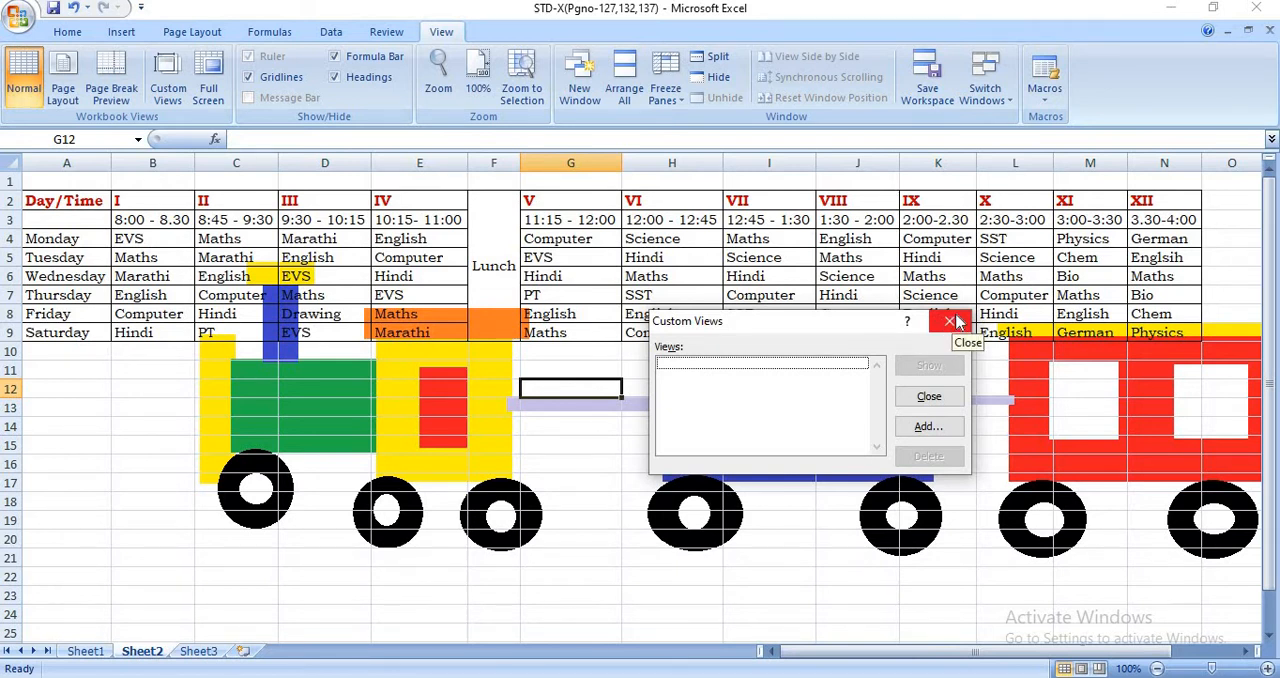
left_click(929, 398)
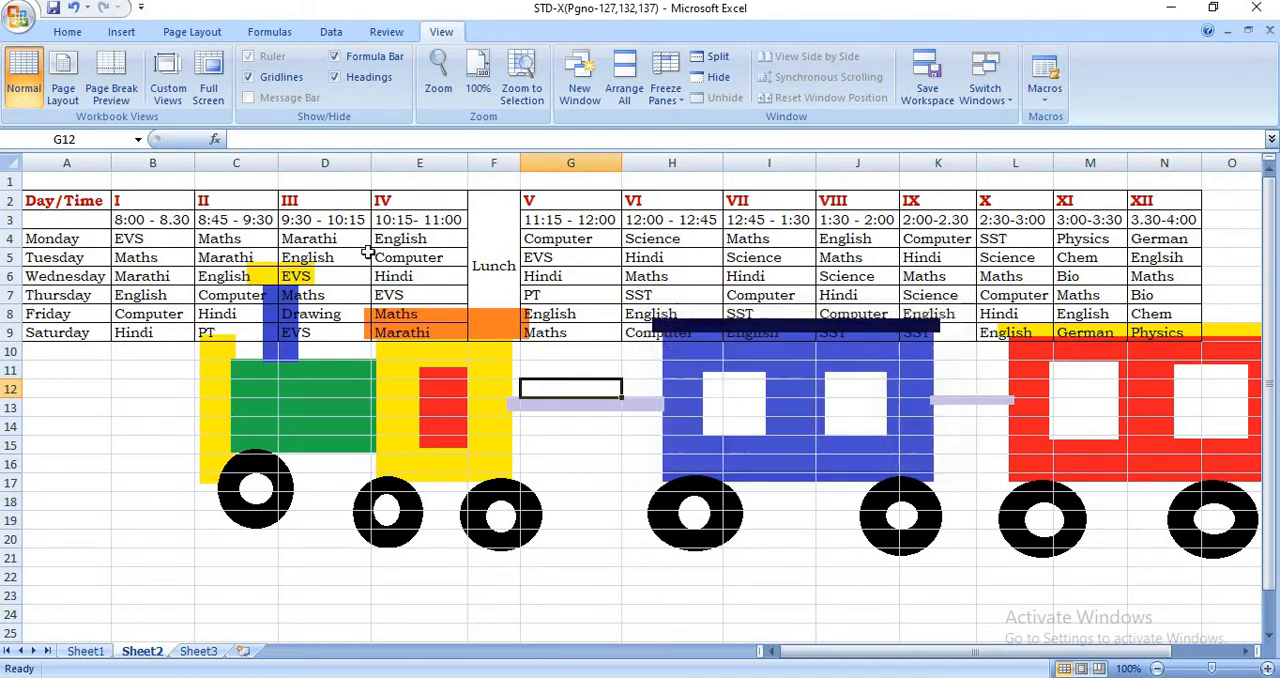
- Try to add a custom view without a name while the range A2:E9 is selected, and cancel the dialog
left_click_drag(48, 204, 152, 204)
left_click_drag(343, 238, 424, 336)
left_click(167, 88)
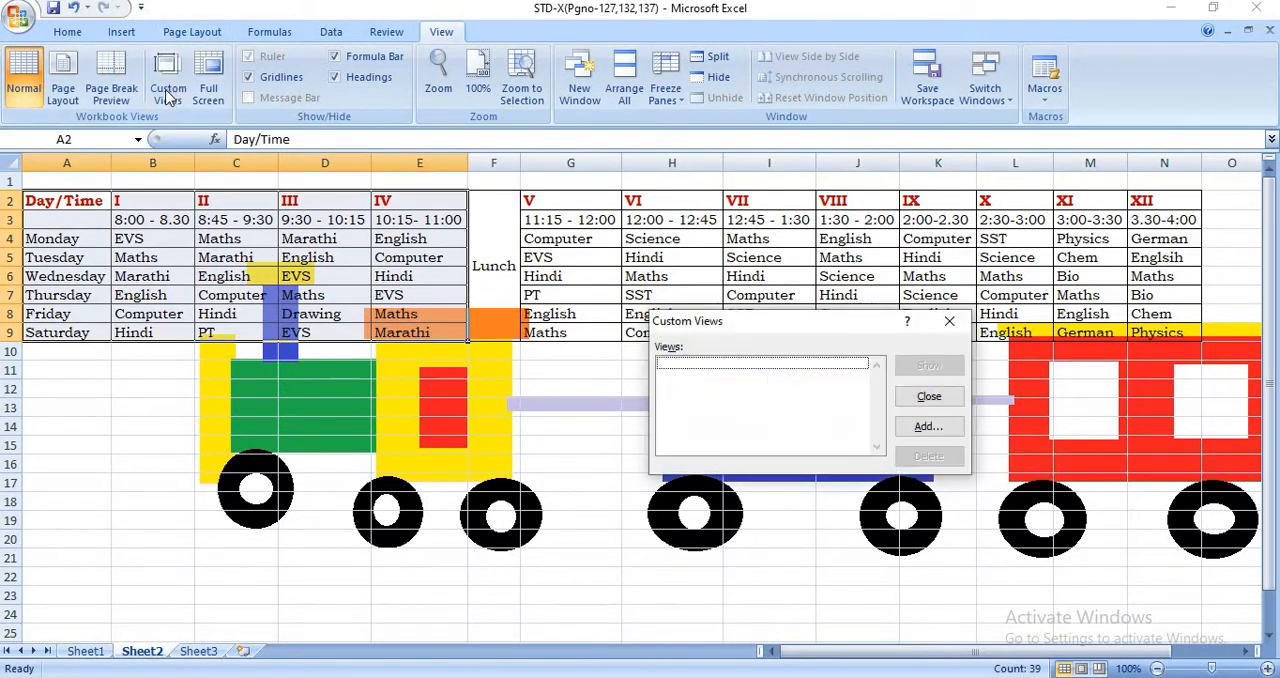
left_click(929, 427)
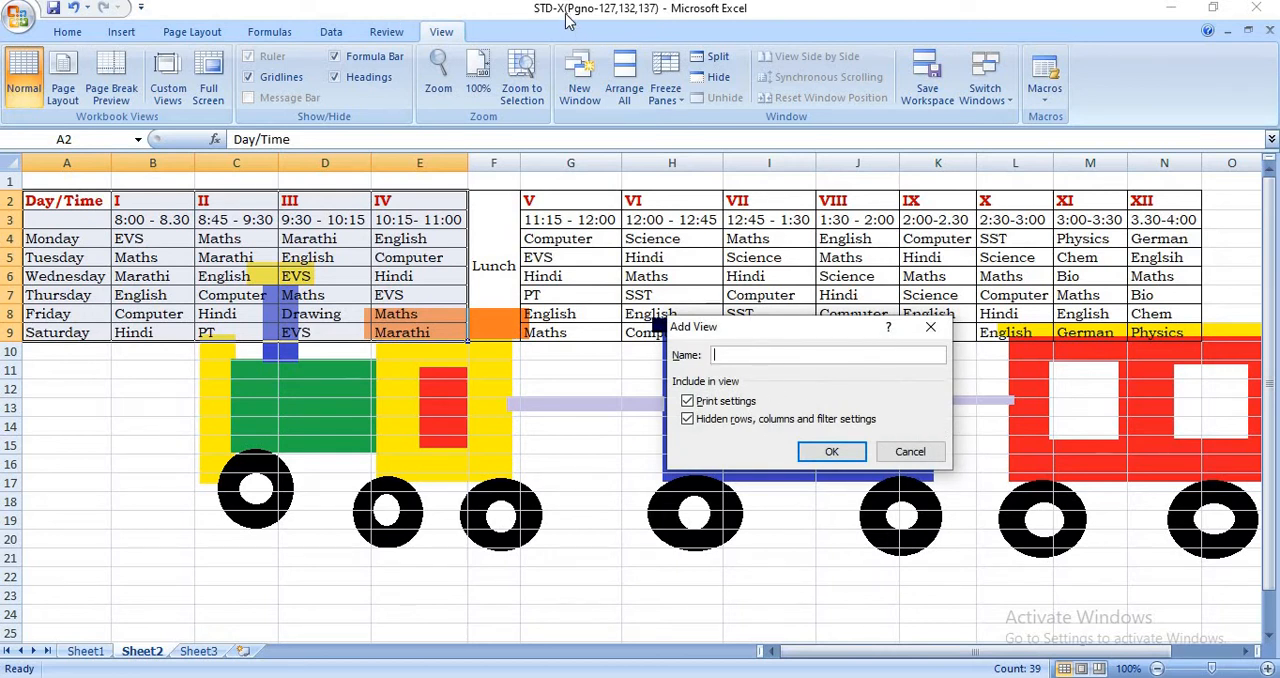
left_click(845, 460)
left_click(640, 416)
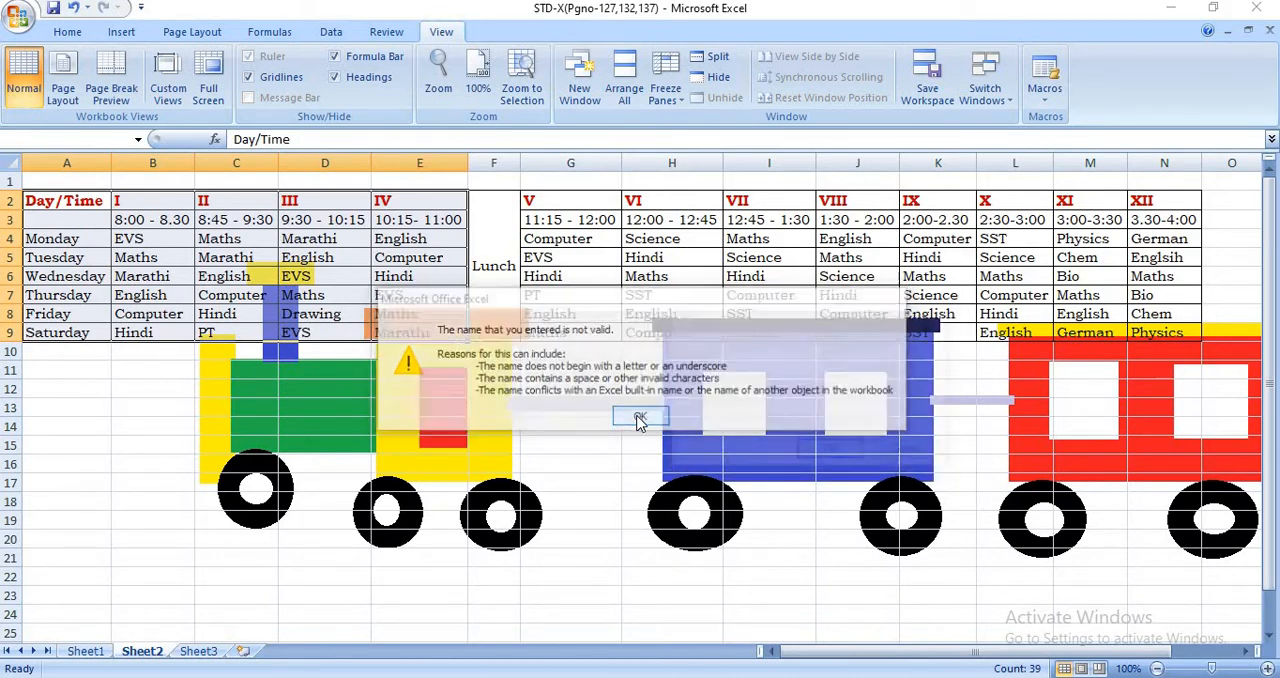
left_click(886, 454)
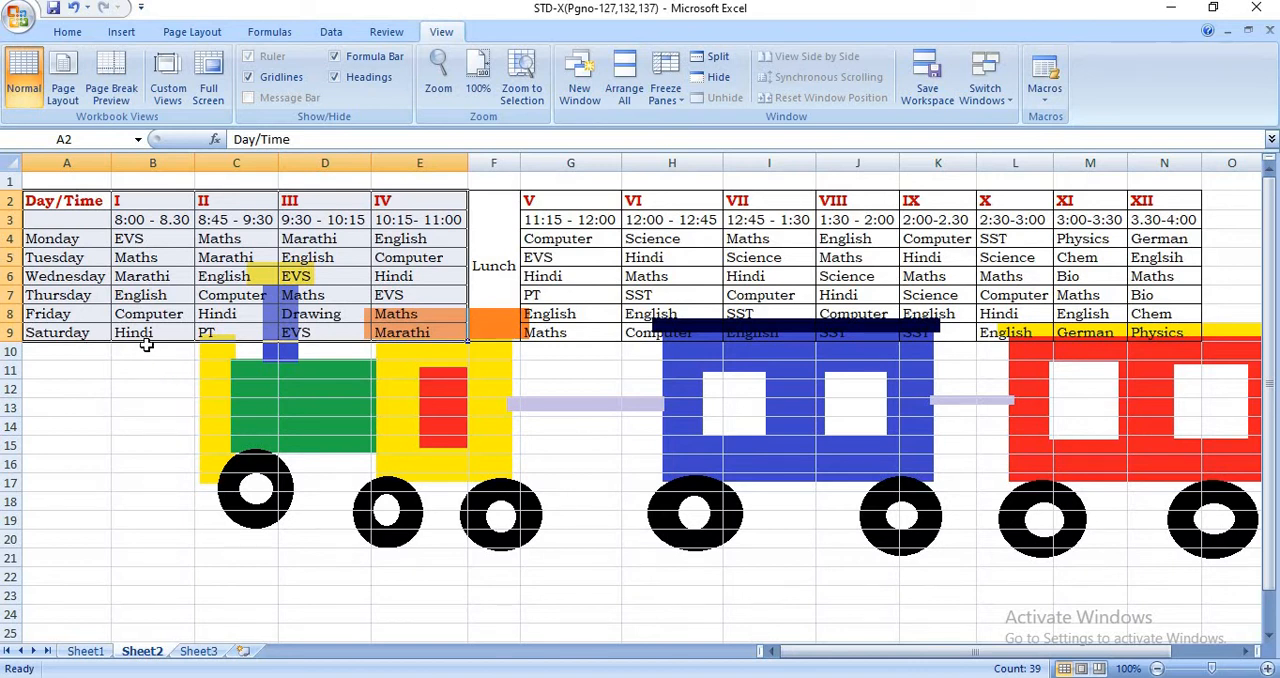
- Look at the time table in Page Layout view and in Full Screen, and return the worksheet to Normal view
left_click(66, 102)
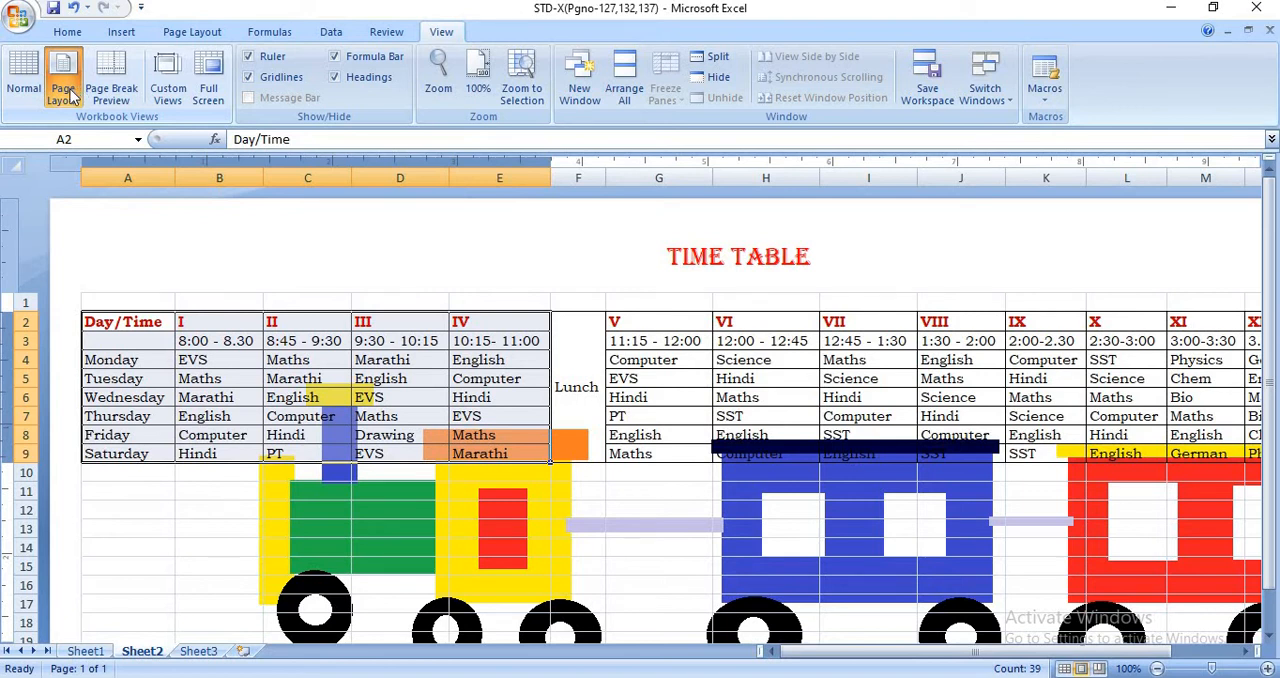
left_click(216, 92)
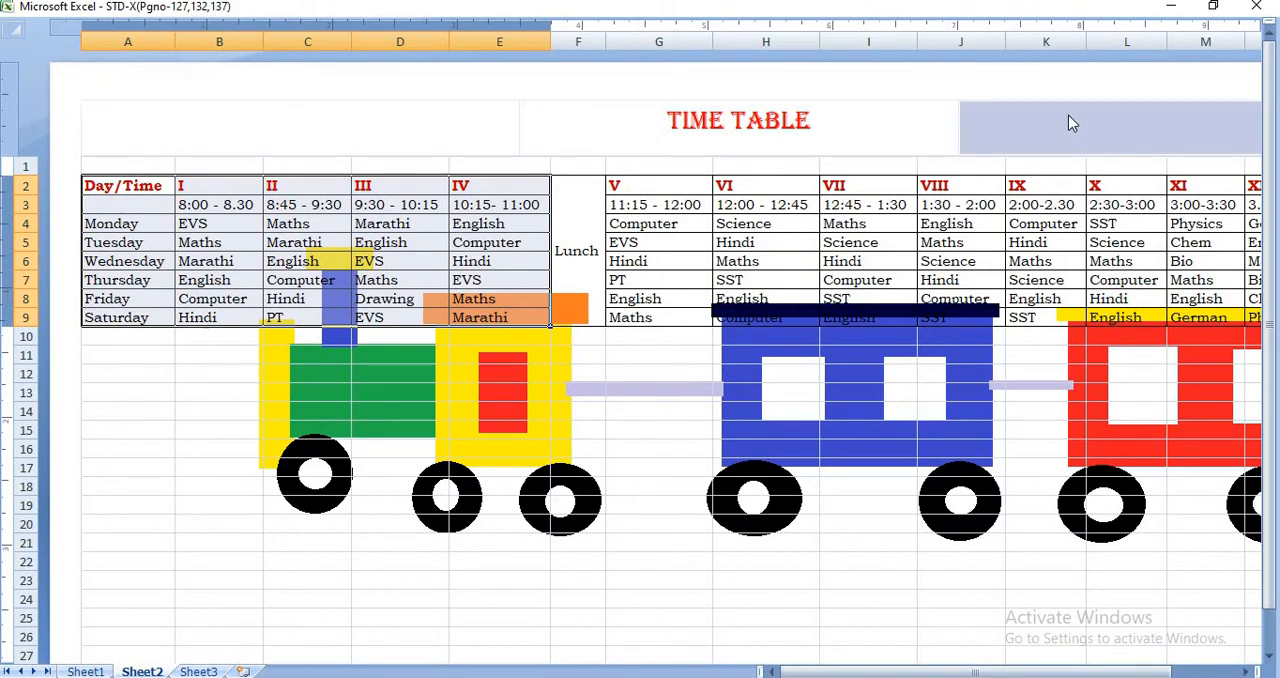
double_click(872, 14)
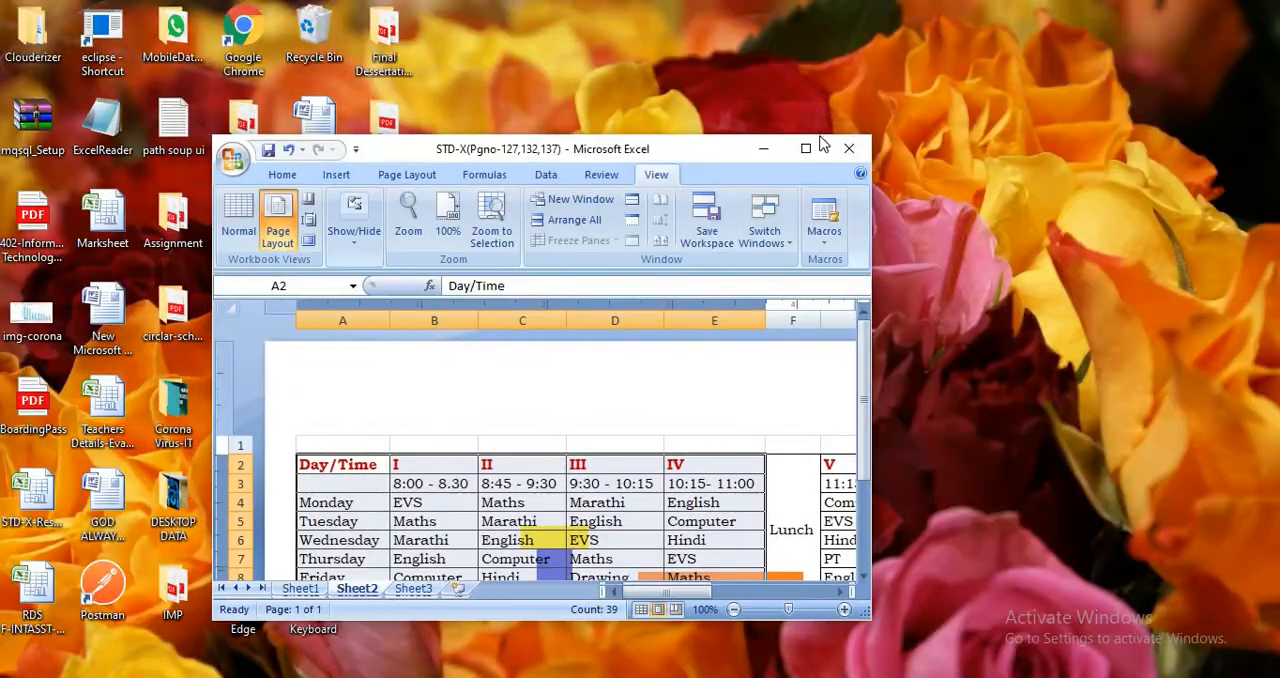
left_click(806, 149)
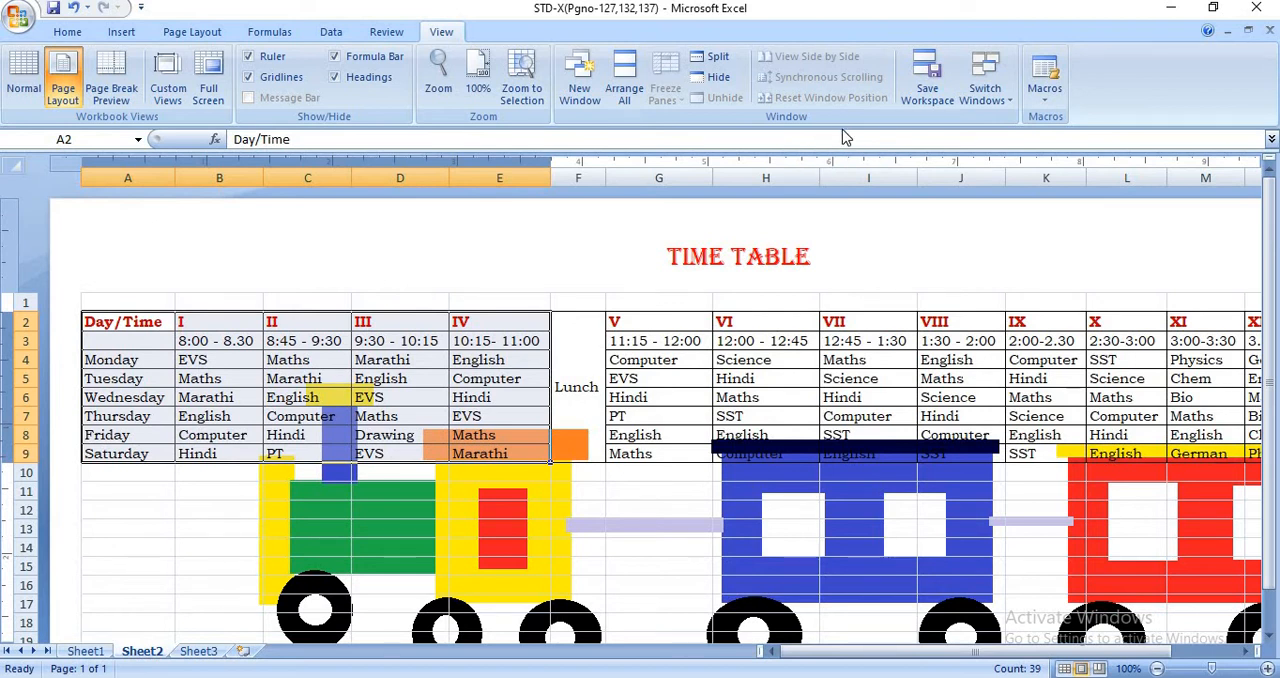
left_click(24, 86)
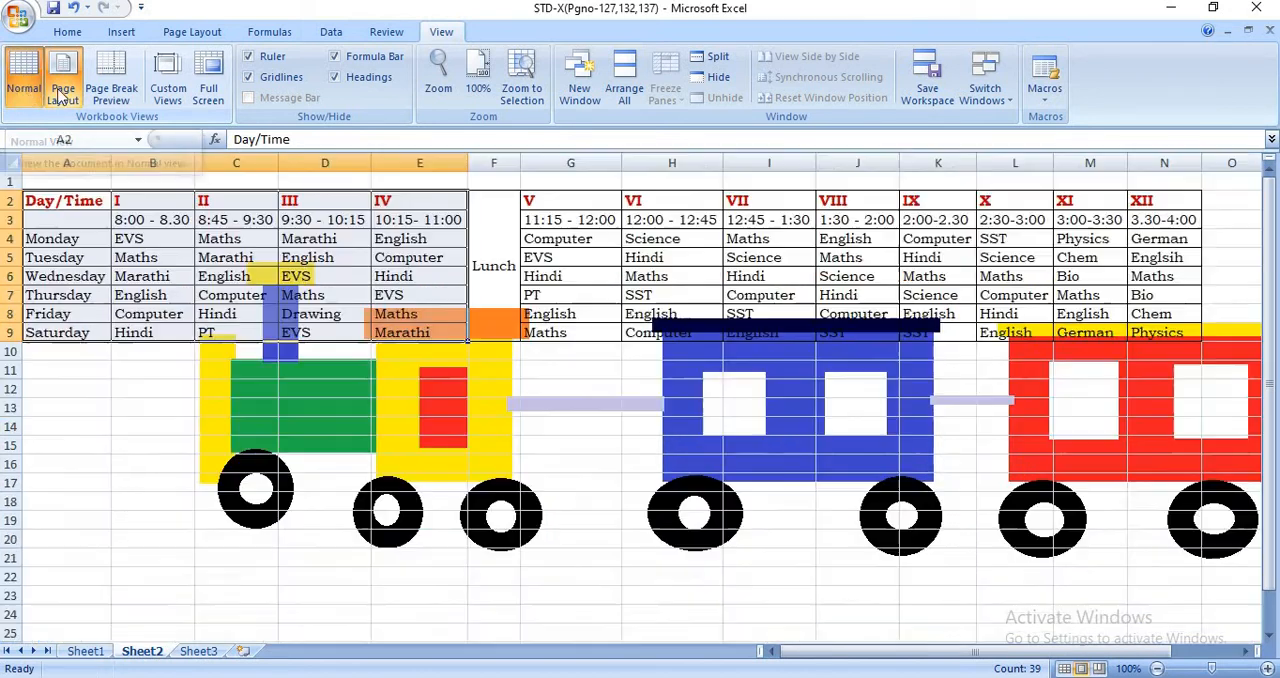
- Save the workbook, and check the formula of the first student's Total in G3 of the marksheet on Sheet1
left_click(53, 8)
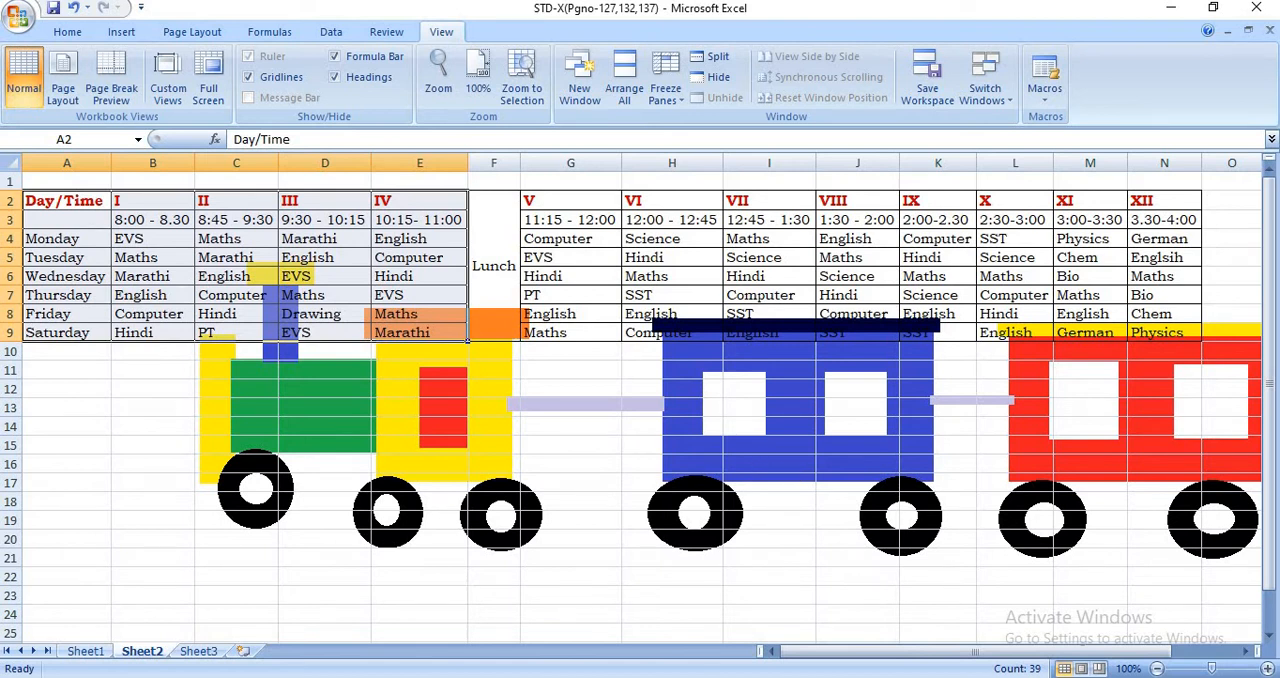
left_click(88, 651)
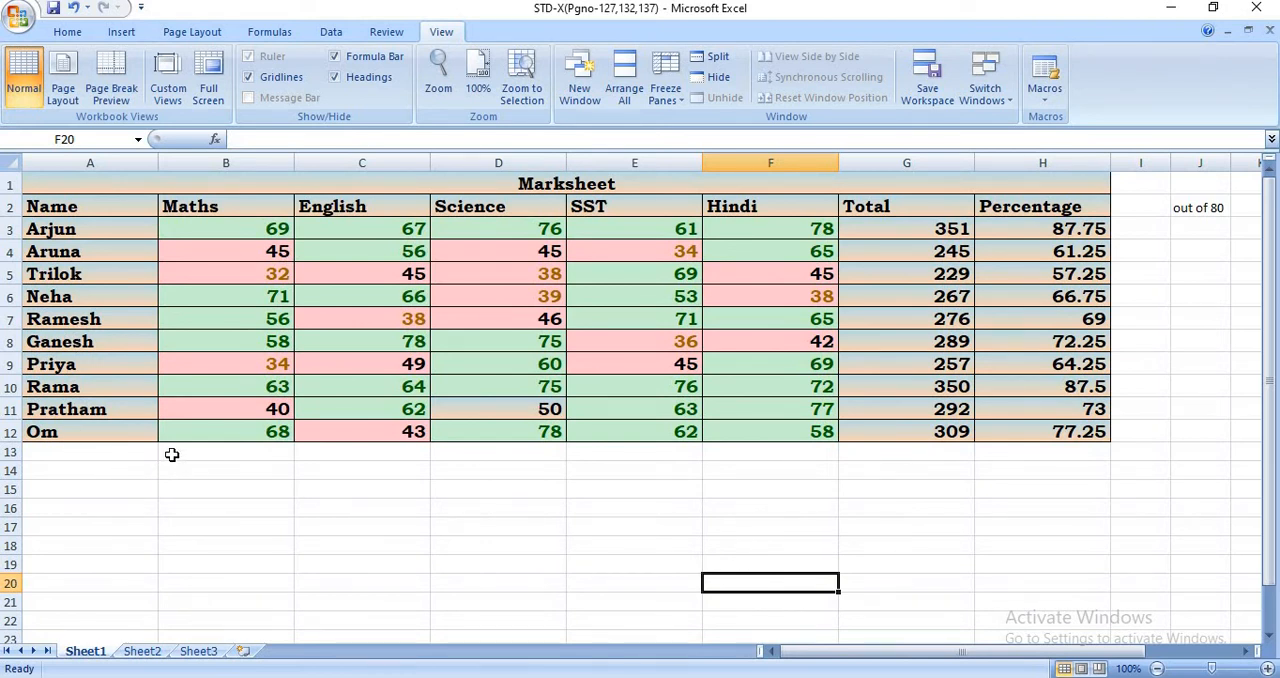
left_click(878, 232)
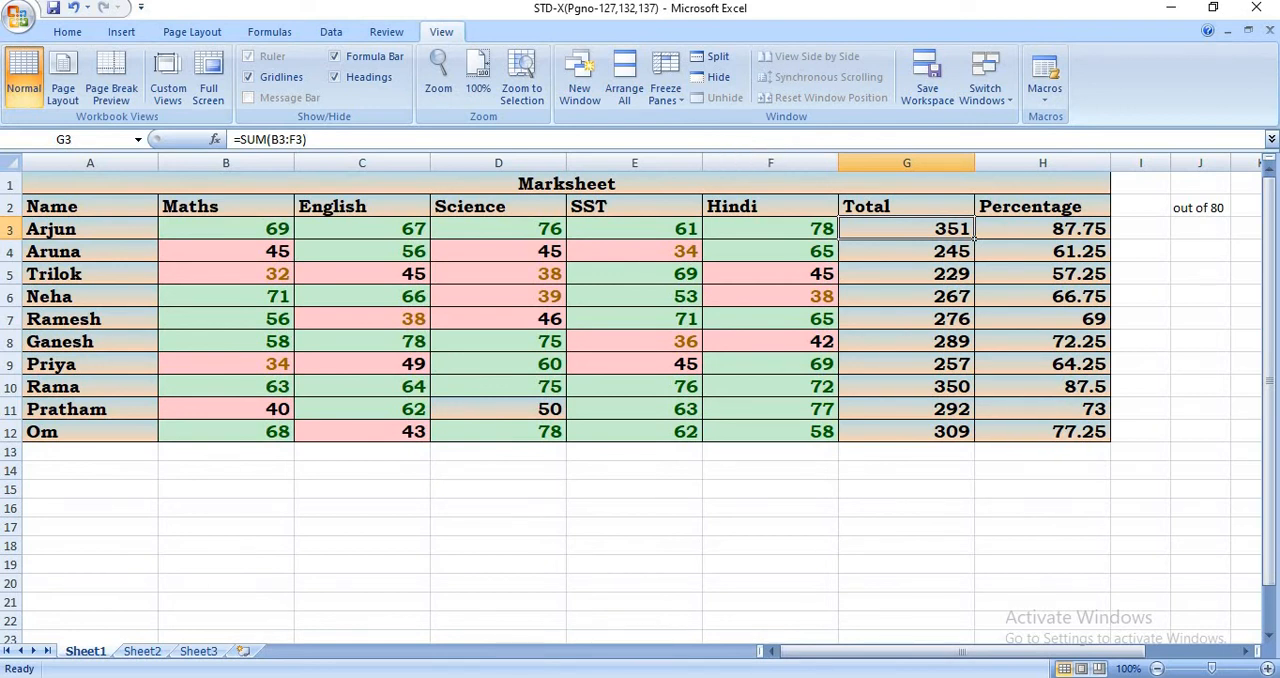
left_click(487, 534)
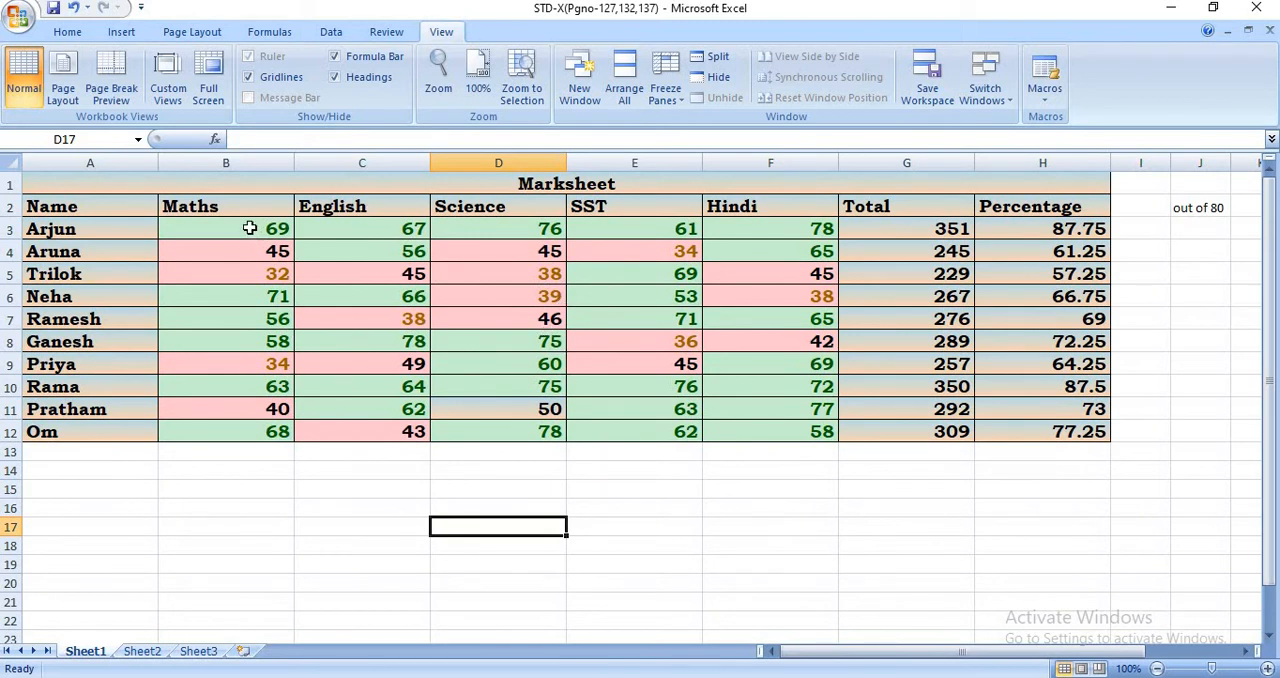
- Name the range of Maths marks B3:B12 as Maths_Marks with workbook scope
left_click_drag(250, 230, 221, 430)
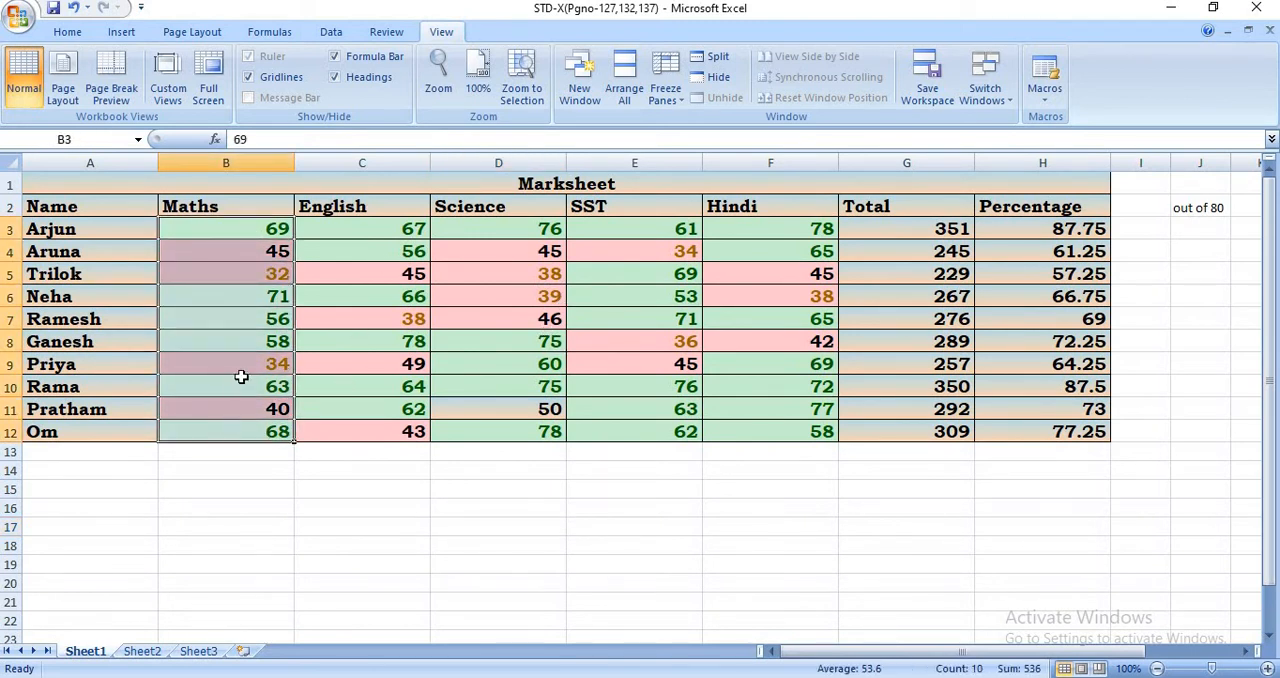
right_click(225, 265)
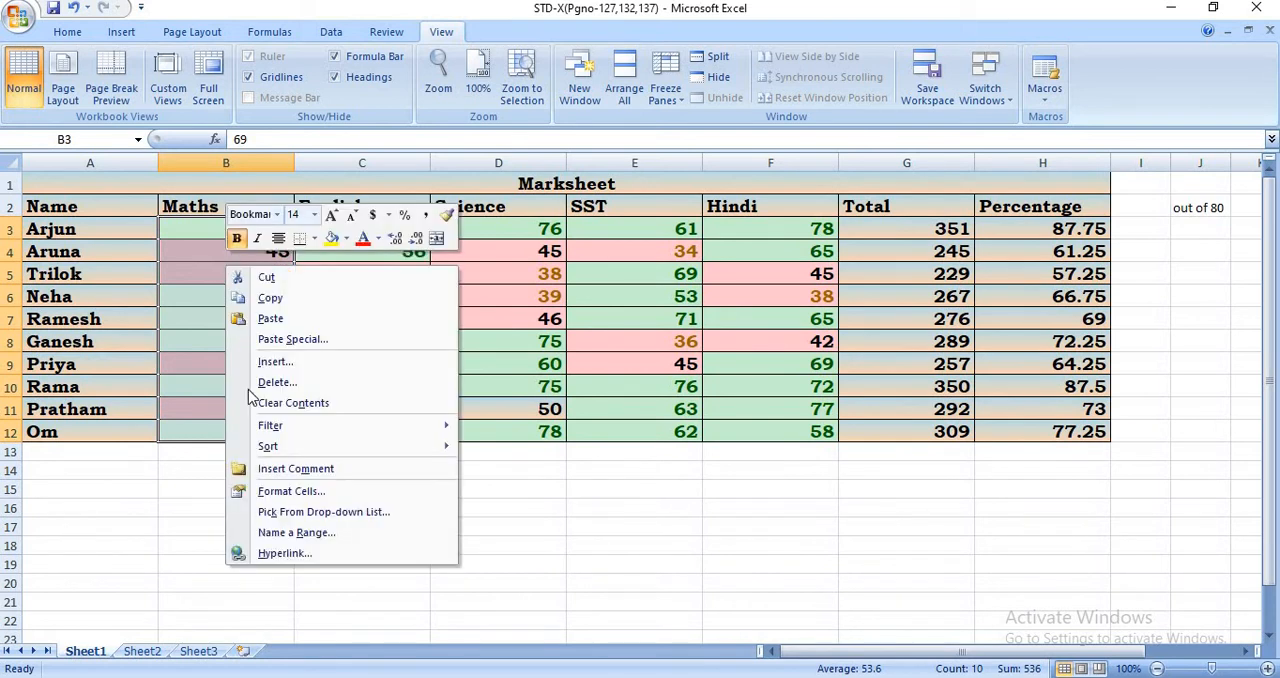
left_click(302, 533)
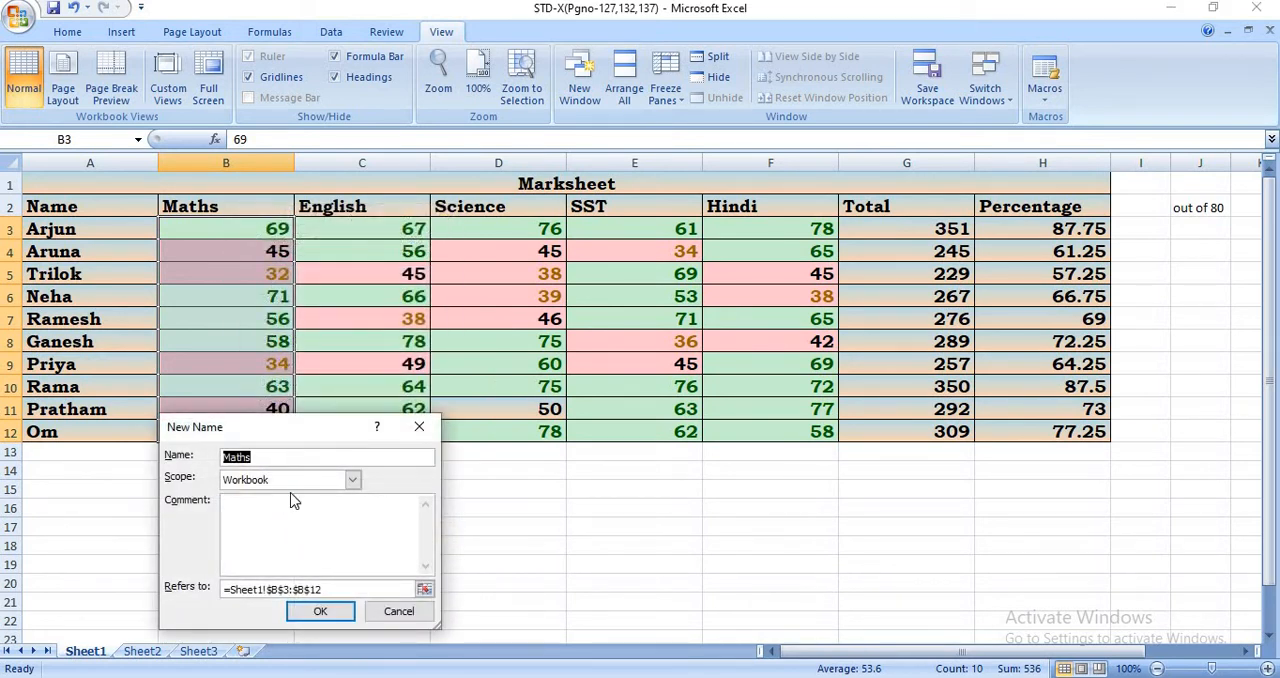
key("End")
type("_mAK")
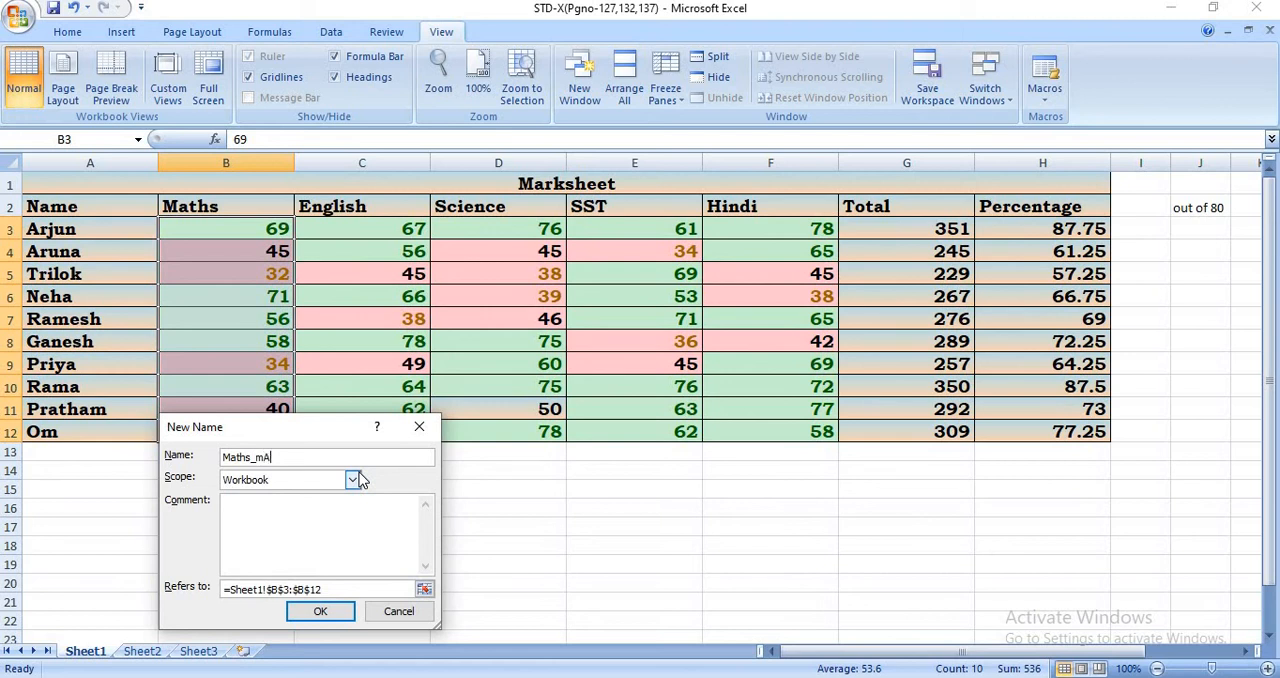
key("BackSpace")
key("BackSpace")
key("BackSpace")
type("Marks")
left_click(314, 617)
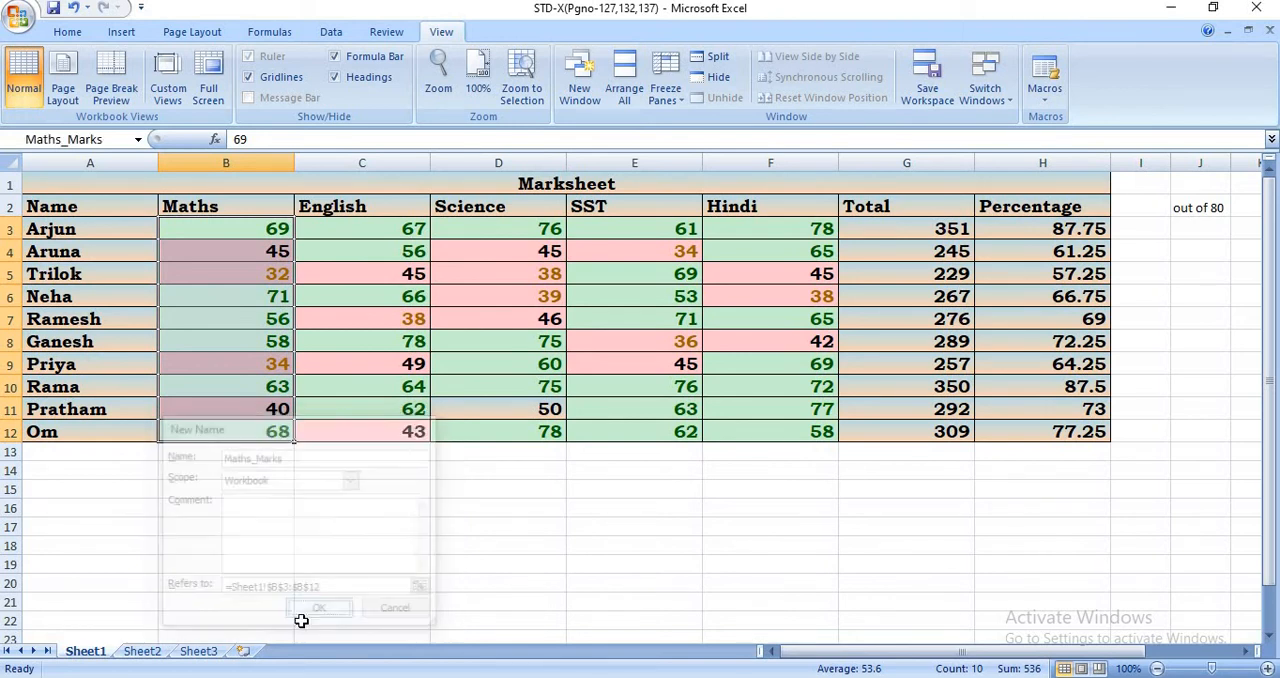
- Name the range of English marks C3:C12 as English_Marks
left_click(380, 228)
left_click_drag(391, 291, 377, 431)
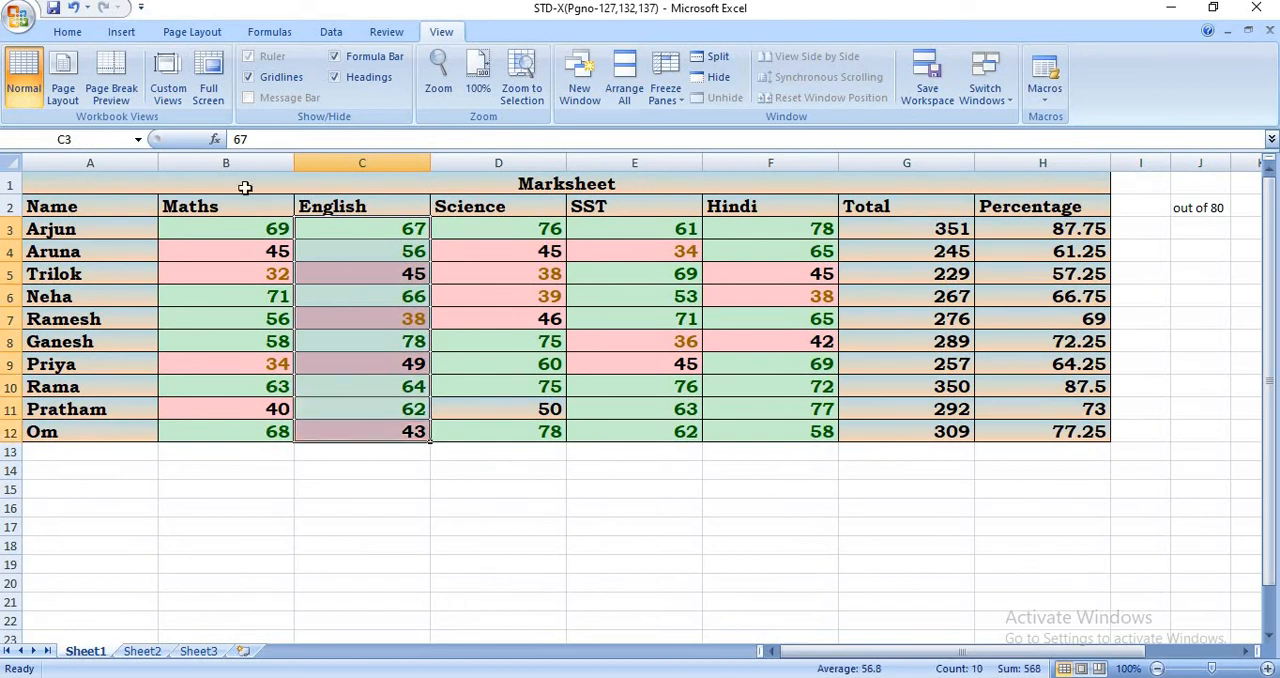
left_click(77, 140)
type("English_Marks")
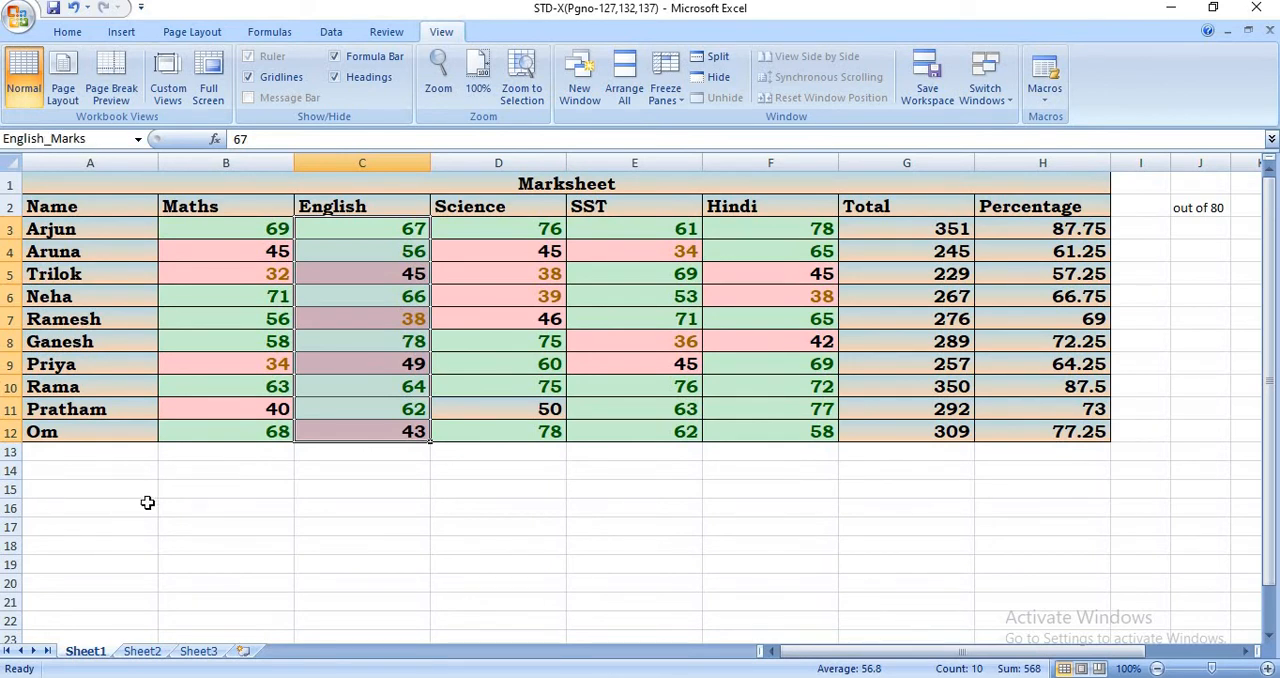
- Name the range of Science marks D3:D12 as Science_Marks with workbook scope
left_click(536, 390)
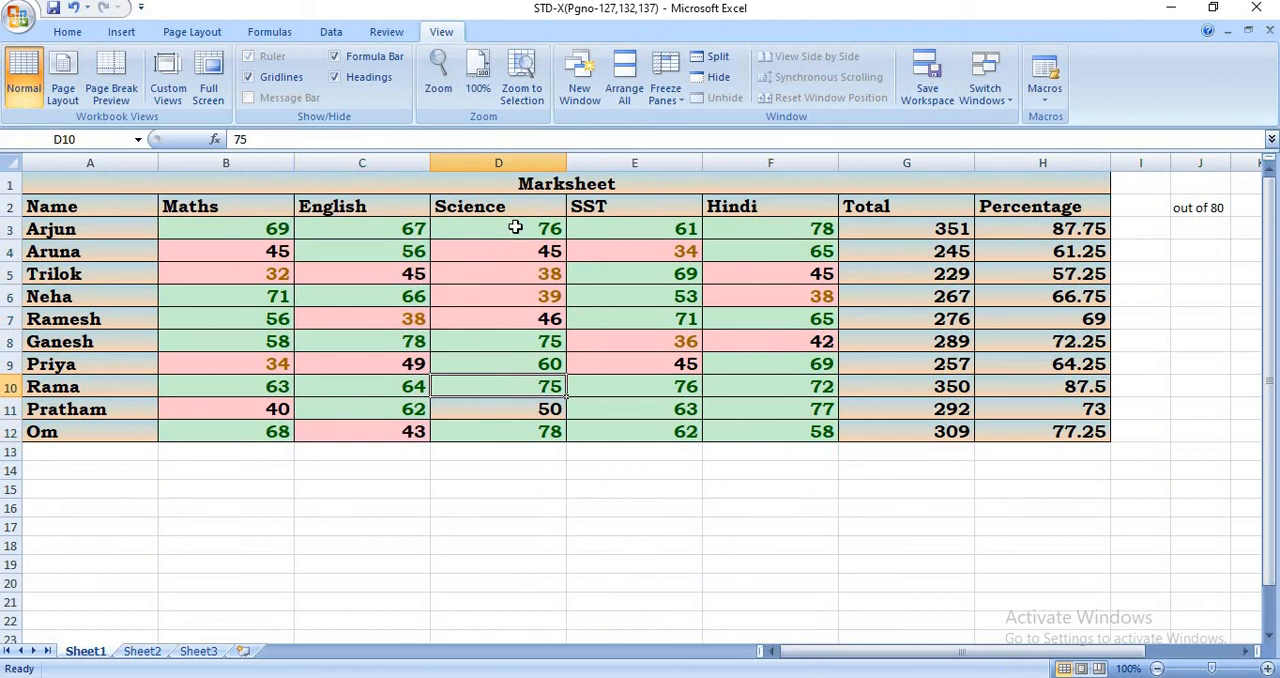
left_click_drag(515, 228, 520, 436)
right_click(495, 355)
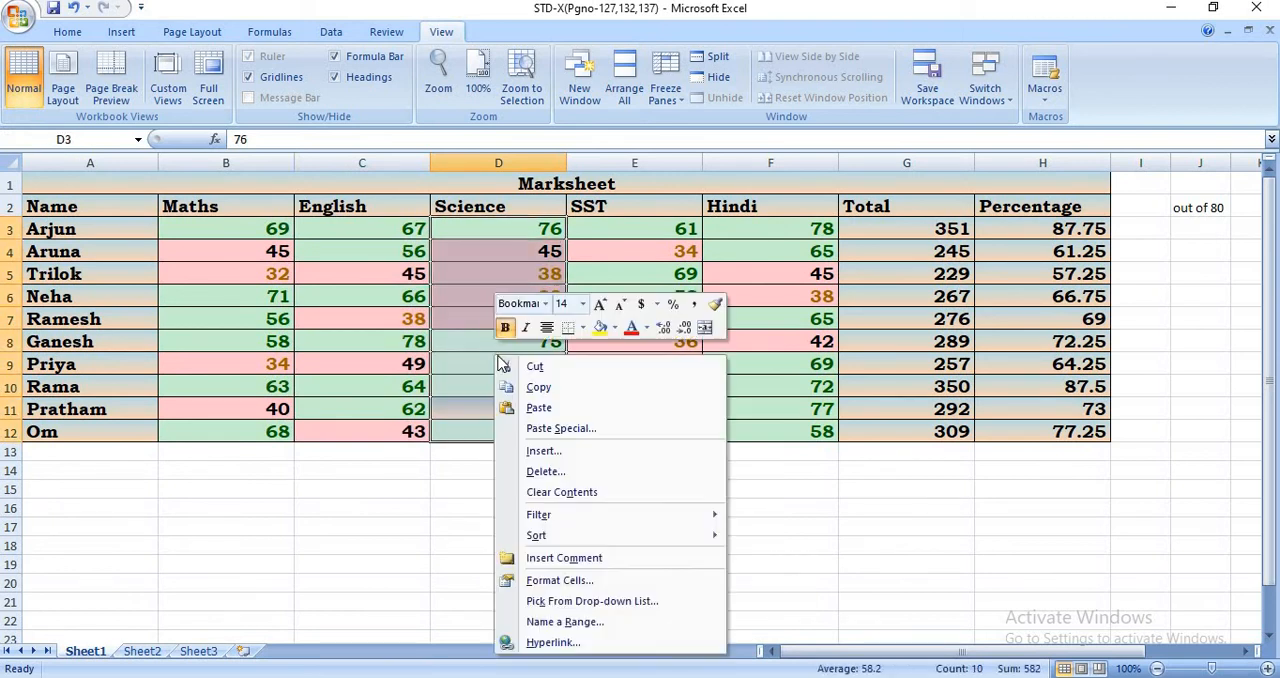
left_click(565, 621)
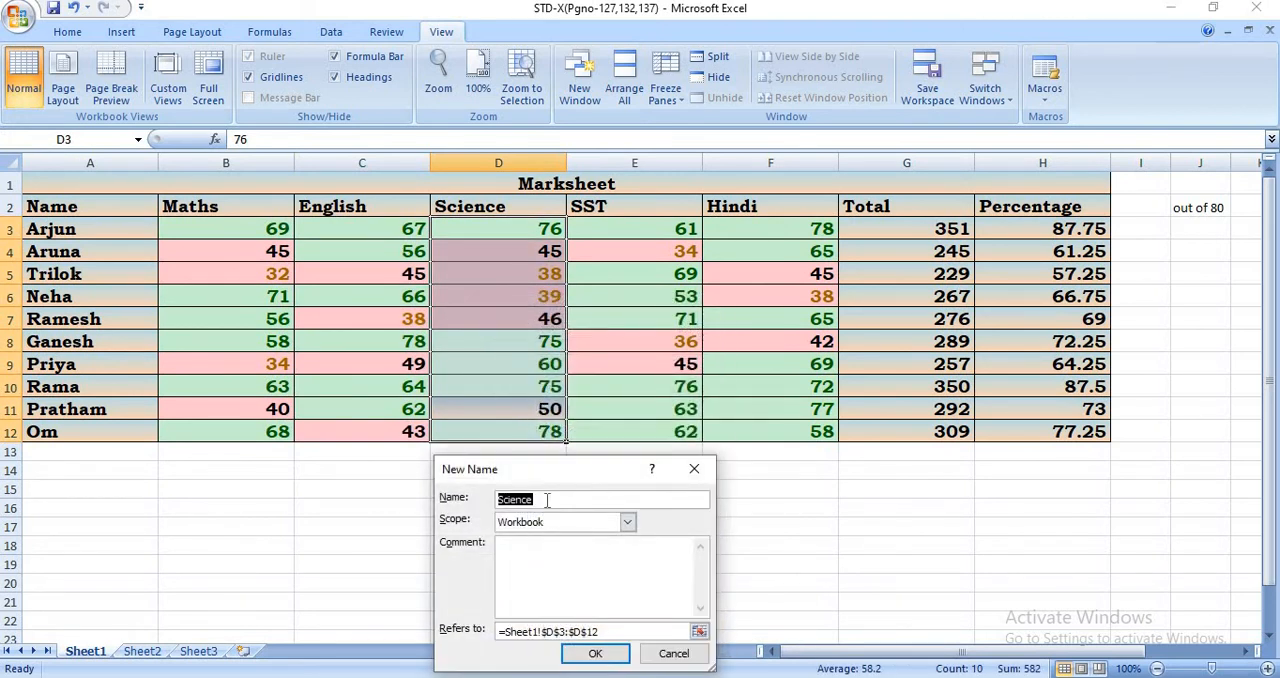
left_click(547, 500)
type("_MAr")
key("BackSpace")
type("arks")
left_click(598, 653)
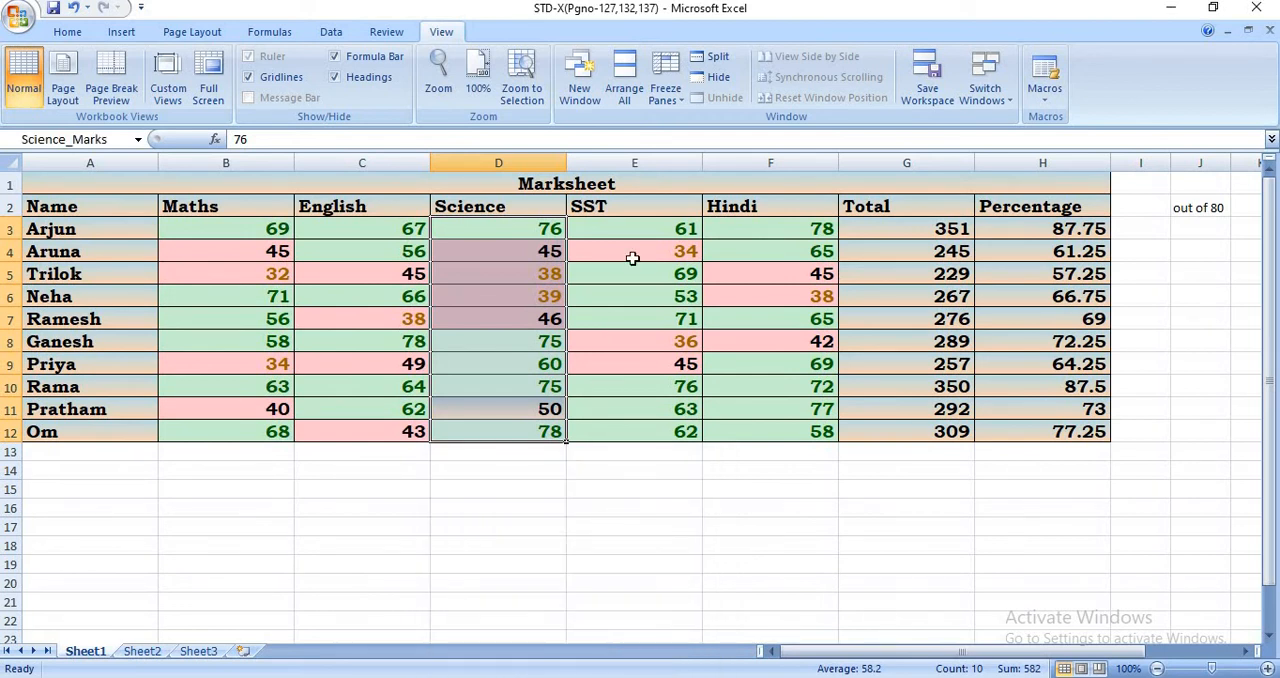
- Name the range of SST marks E3:E12 as SST_Marks with workbook scope
left_click_drag(643, 240, 641, 440)
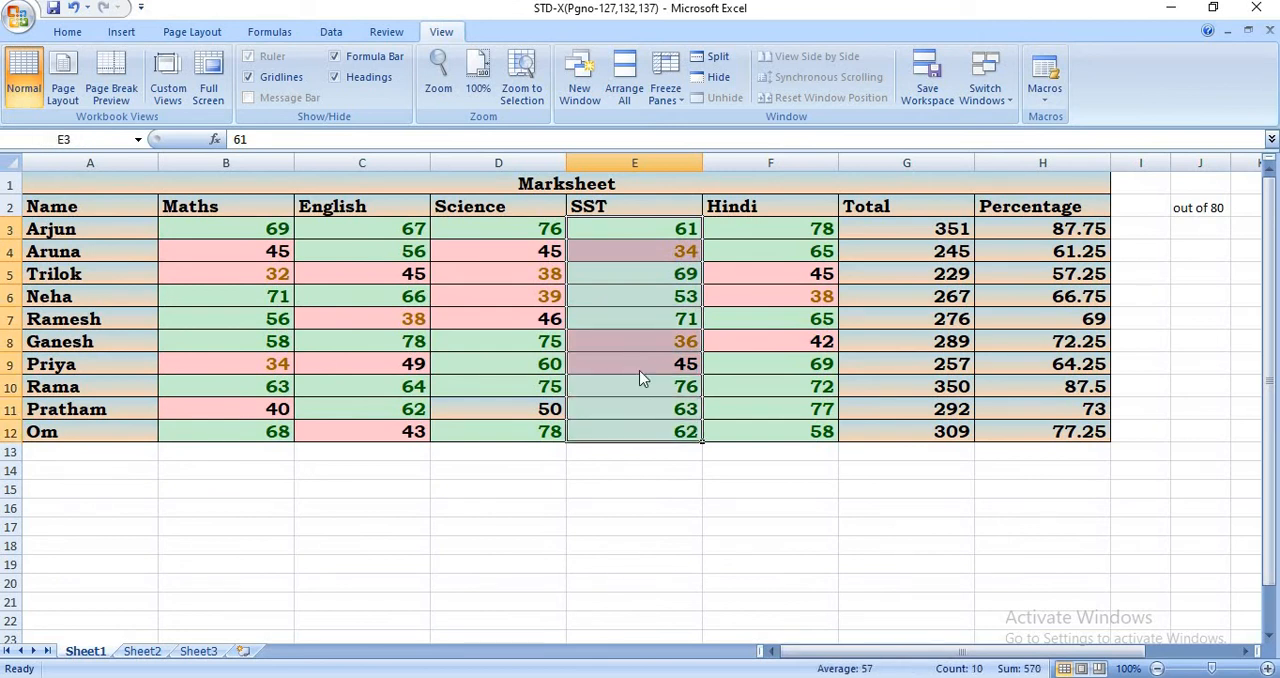
right_click(641, 377)
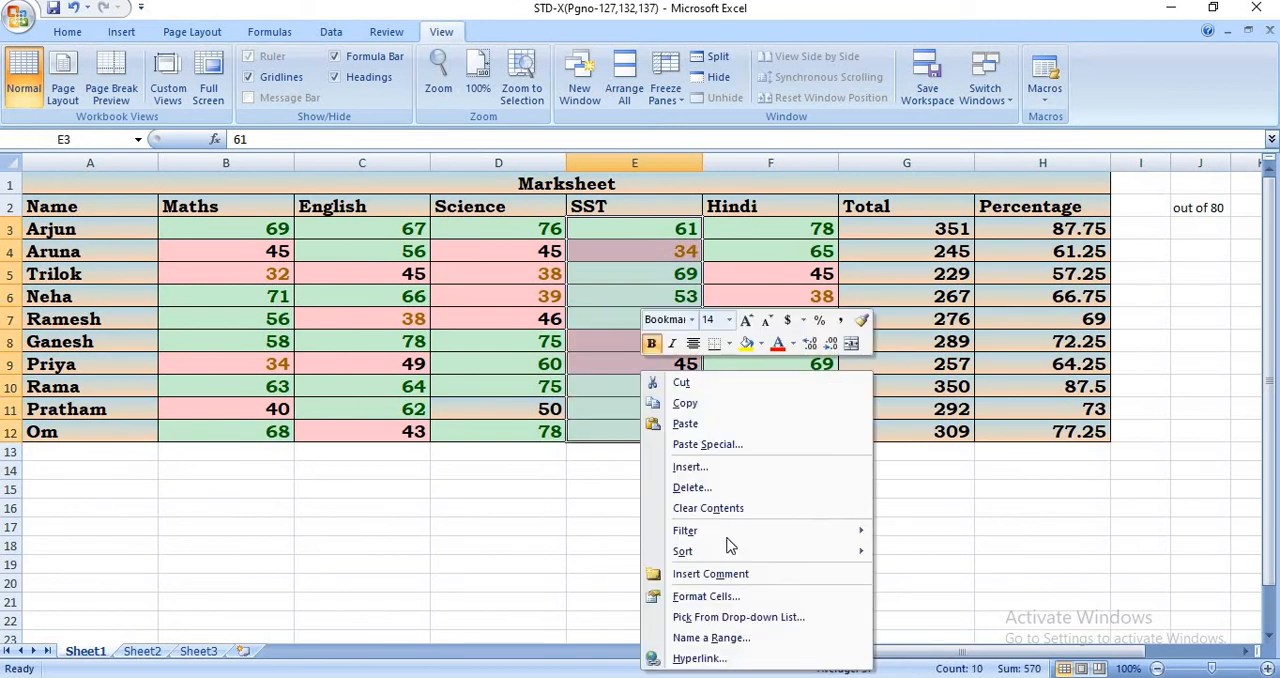
left_click(718, 637)
left_click(666, 499)
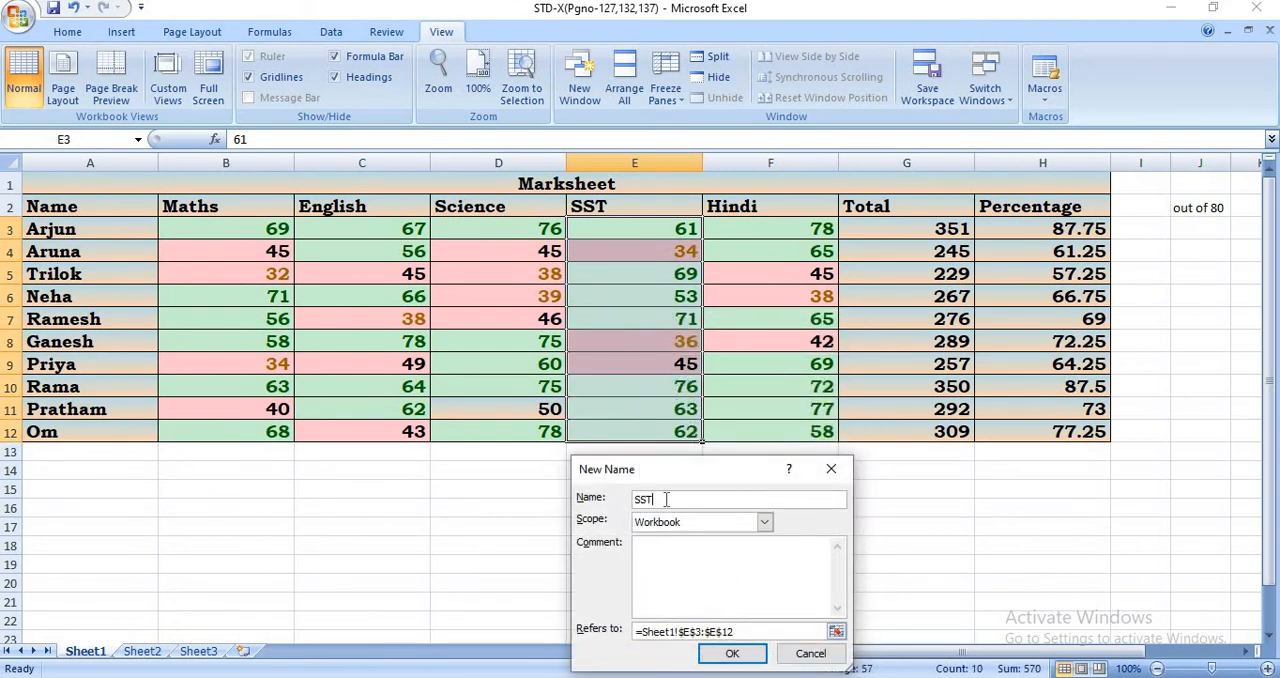
type("_Marks")
left_click(732, 653)
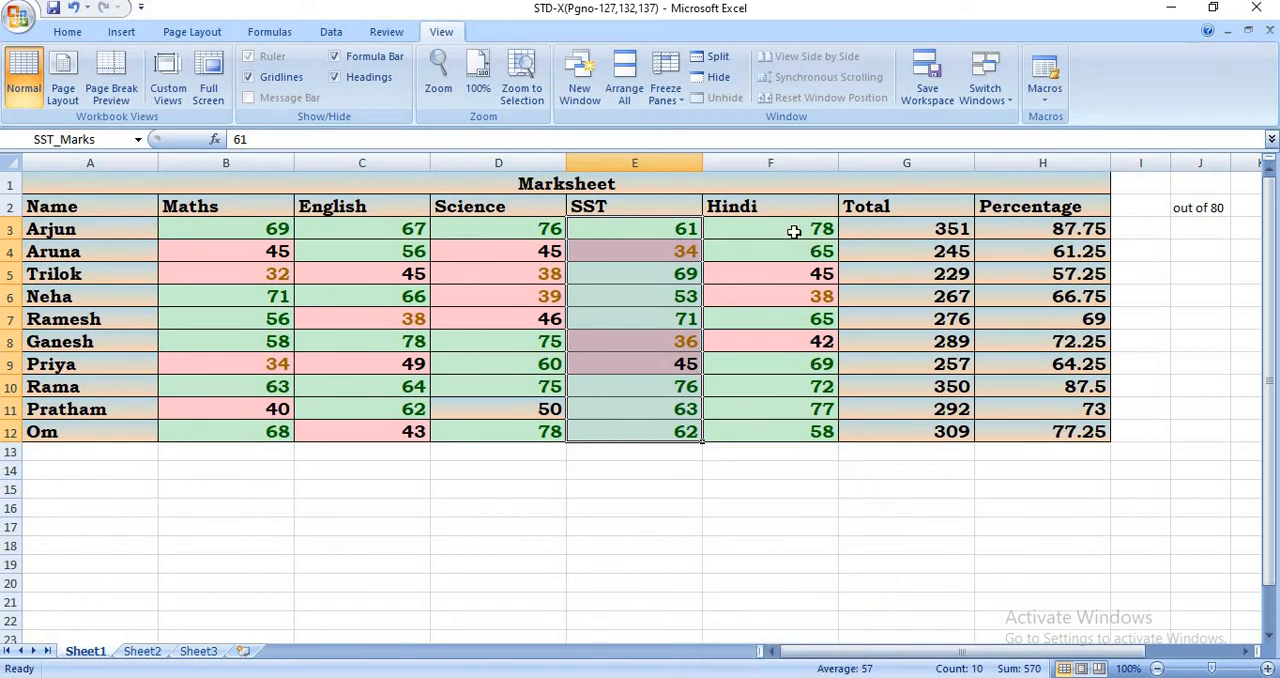
- Name the range of Hindi marks F3:F12 as Hindi_Marks with workbook scope, and deselect the range
left_click_drag(795, 232, 805, 440)
right_click(809, 320)
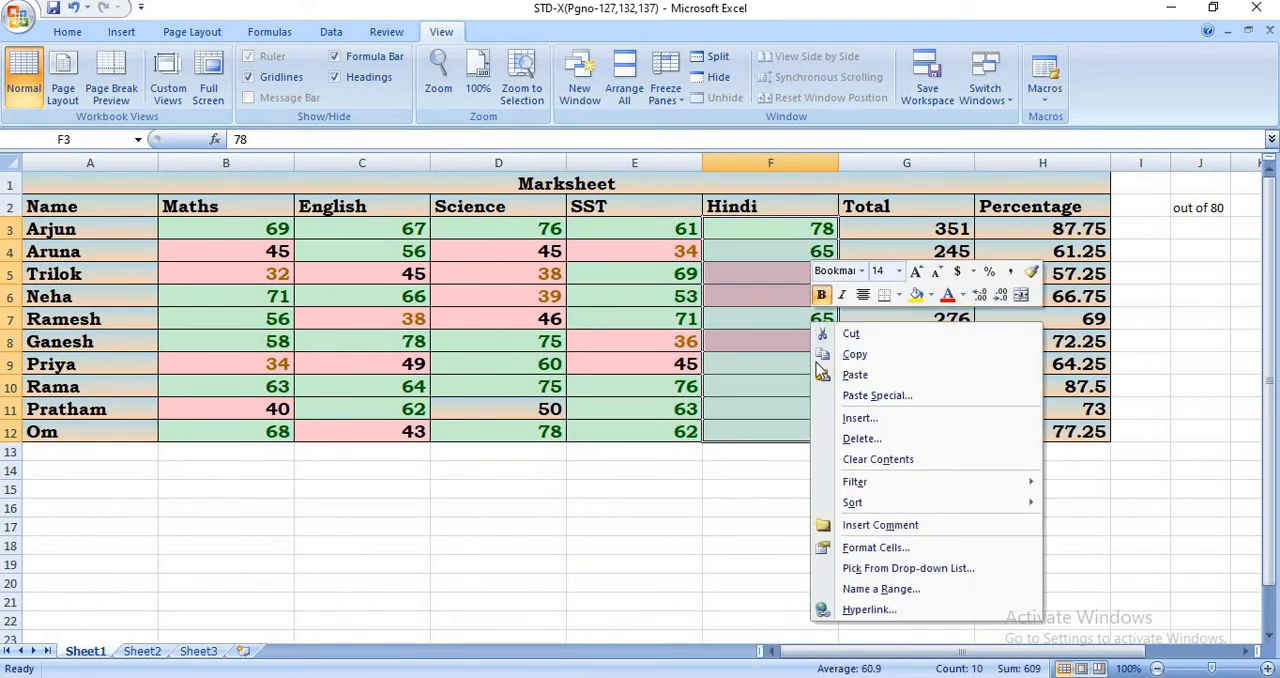
left_click(858, 590)
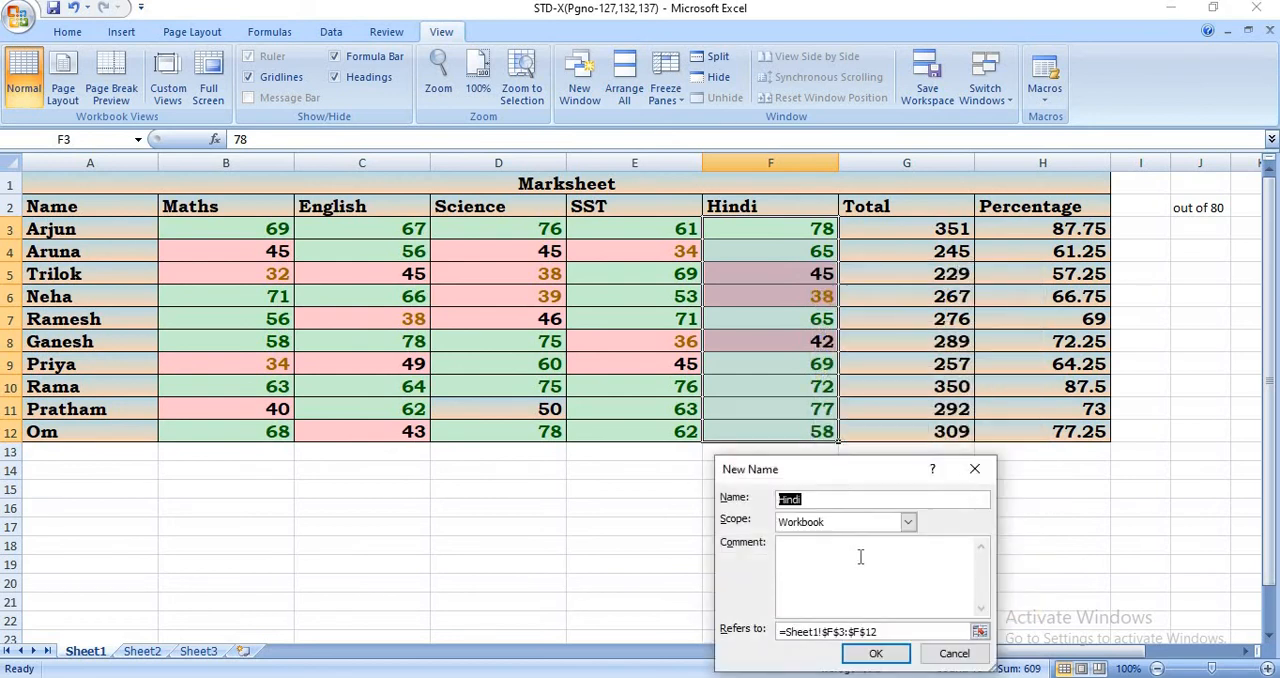
key("Right")
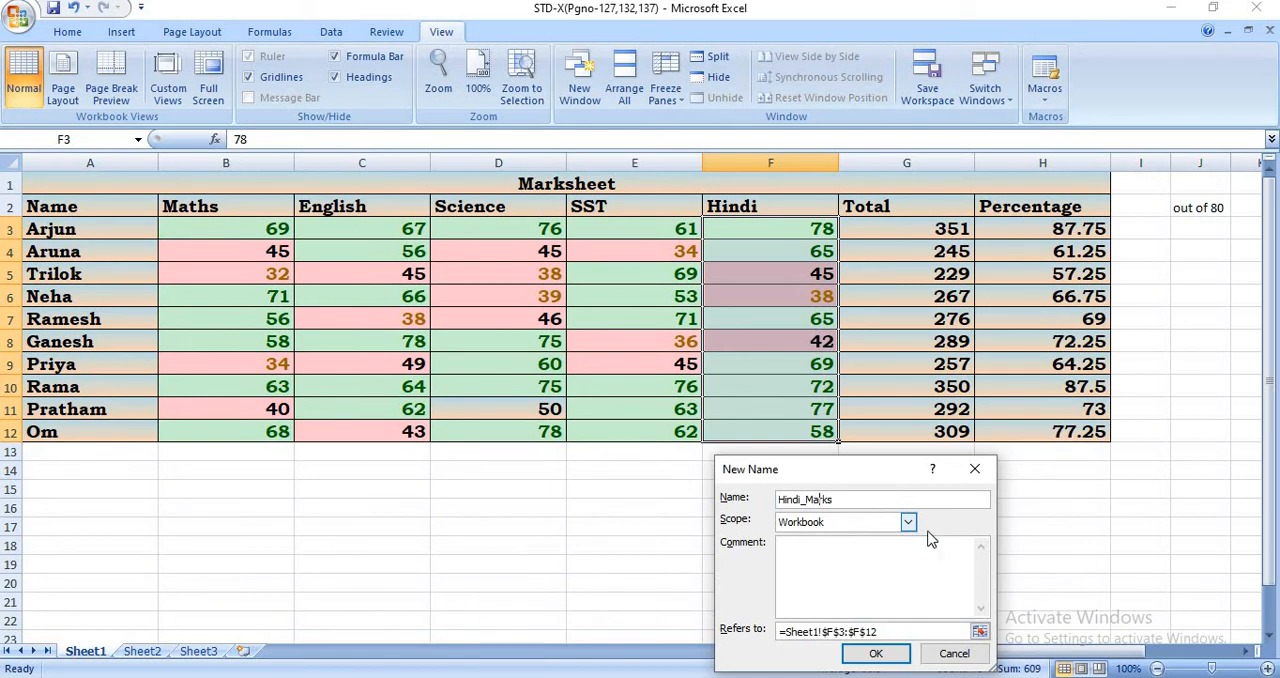
left_click(875, 655)
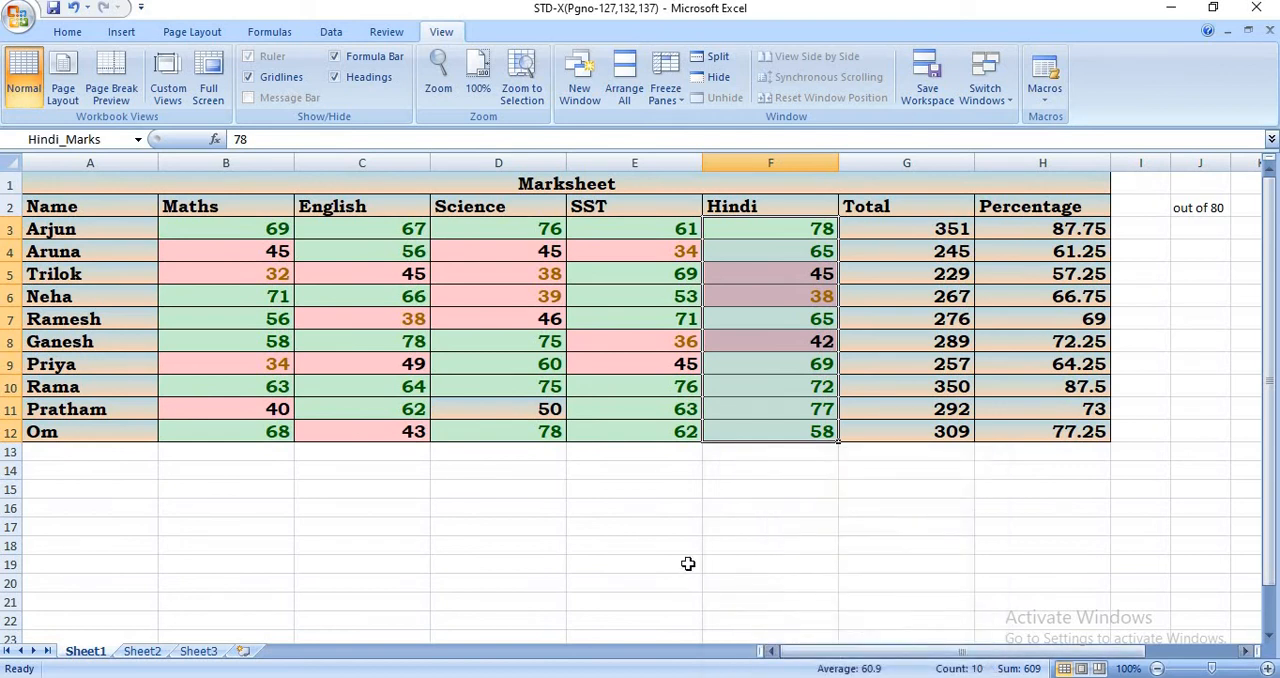
left_click(689, 563)
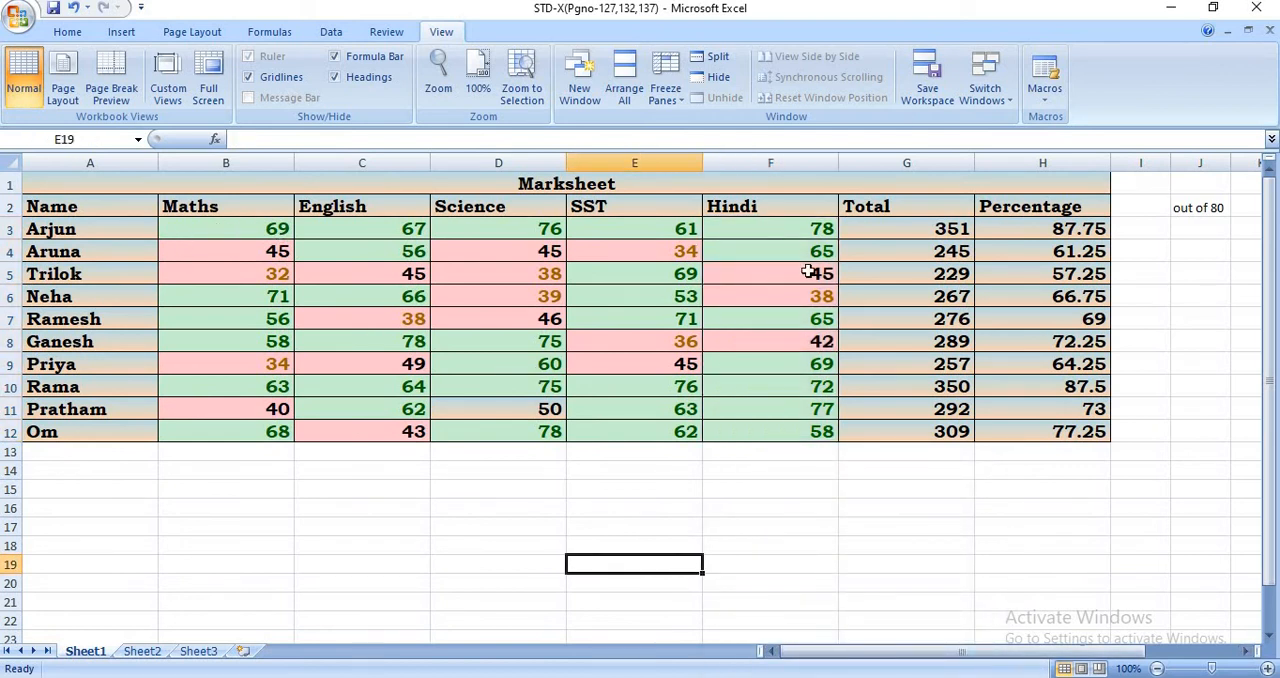
- Clear the formulas from the marksheet's Total column, G3:G12
left_click(922, 229)
left_click_drag(928, 298, 955, 430)
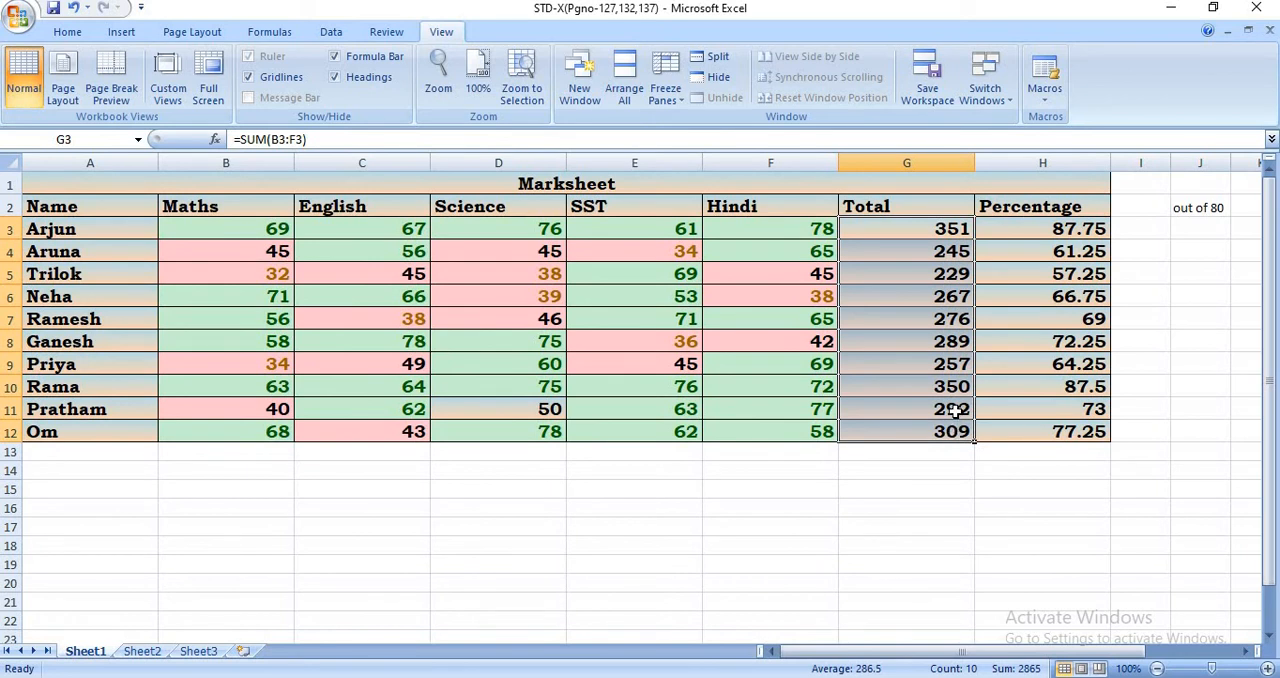
key("Delete")
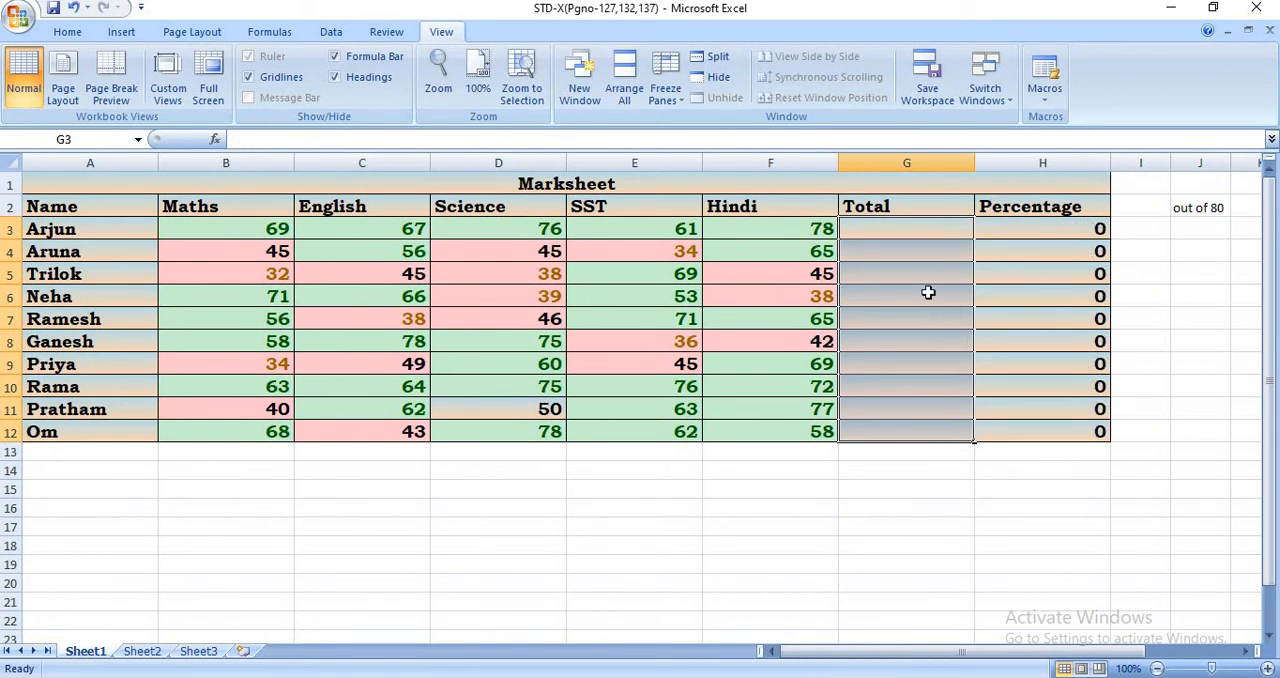
left_click(906, 228)
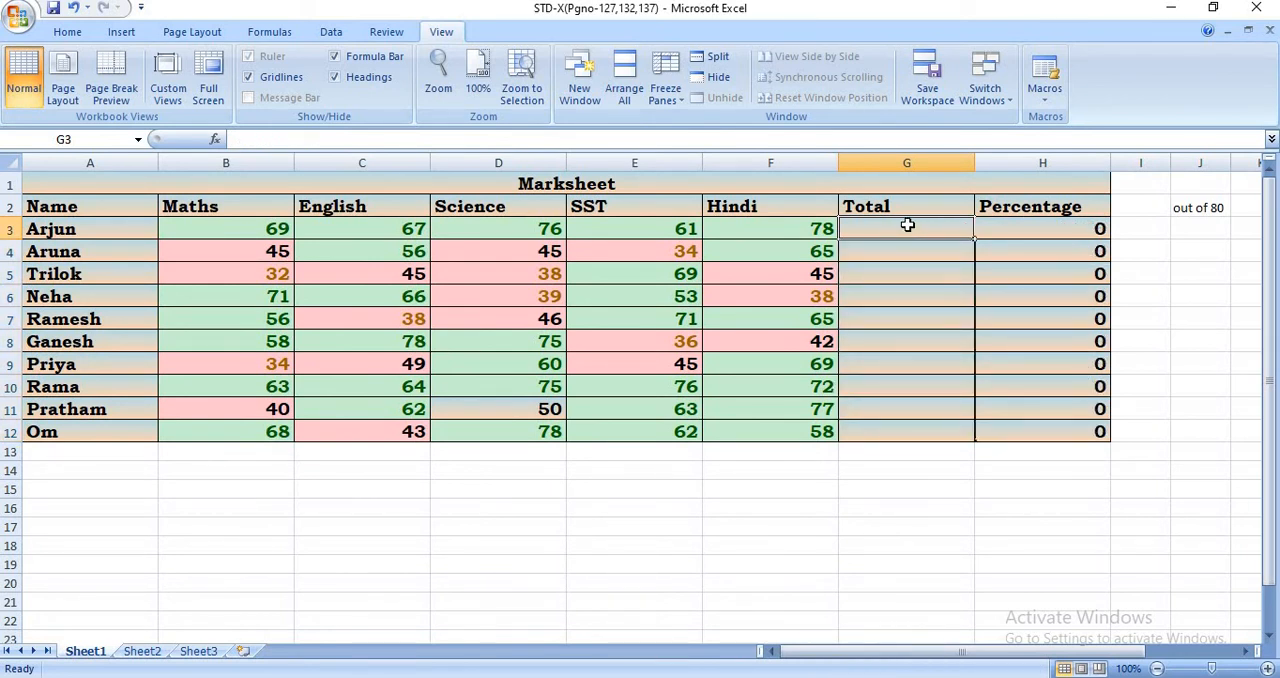
type("=")
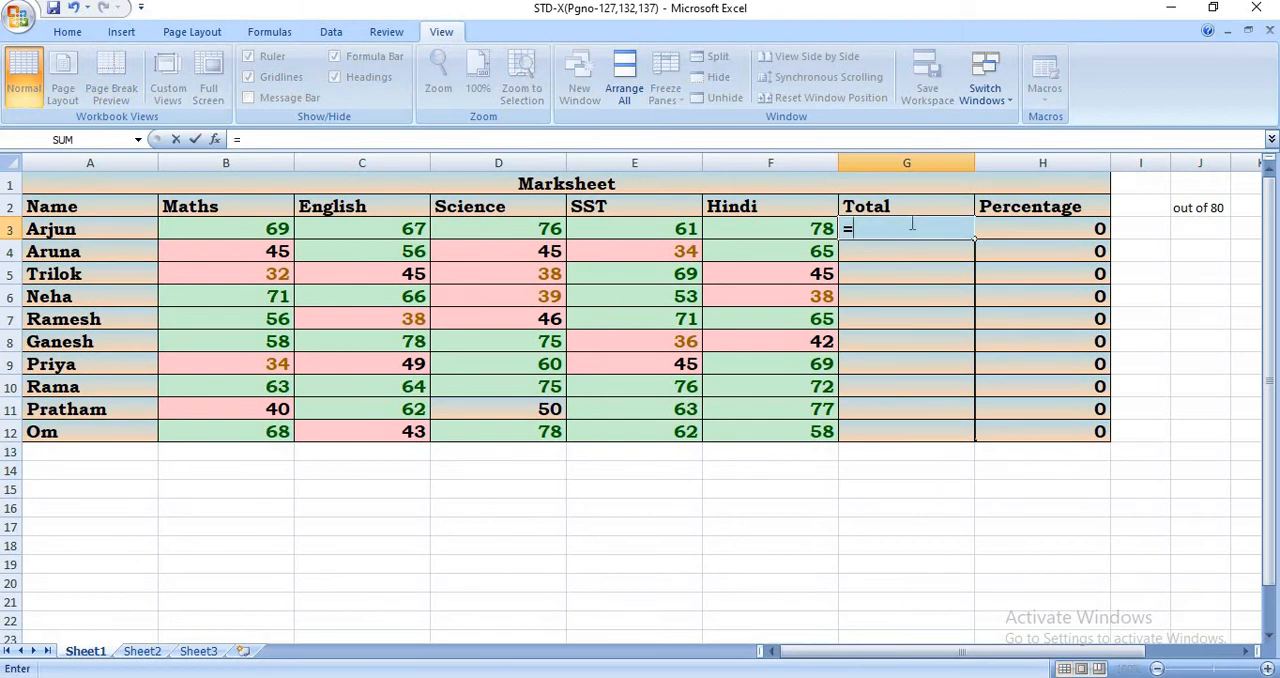
type("(E")
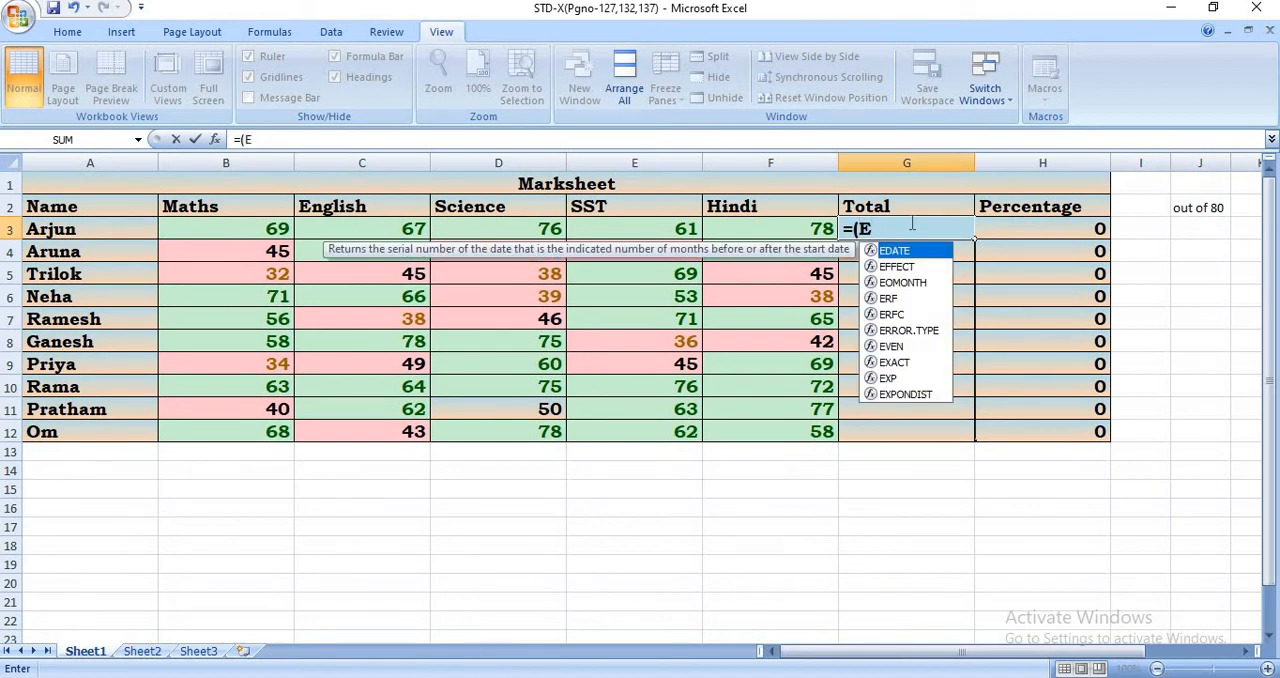
key("BackSpace")
type("Ma")
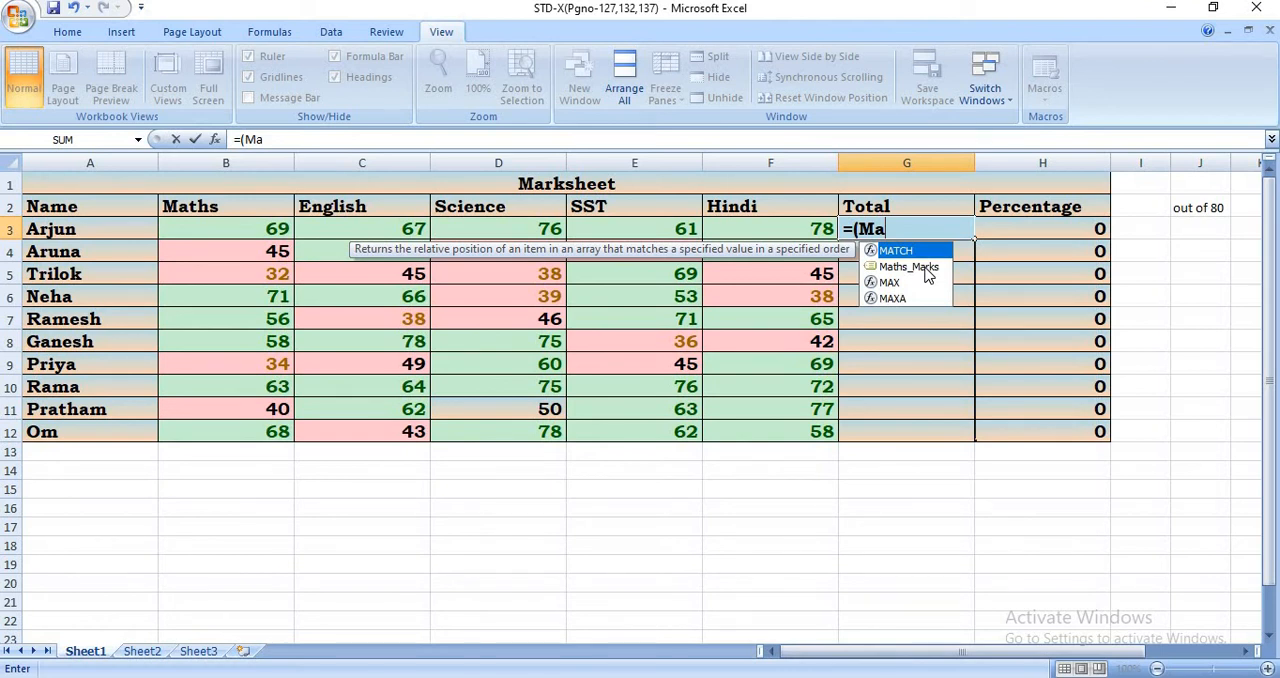
left_click(926, 270)
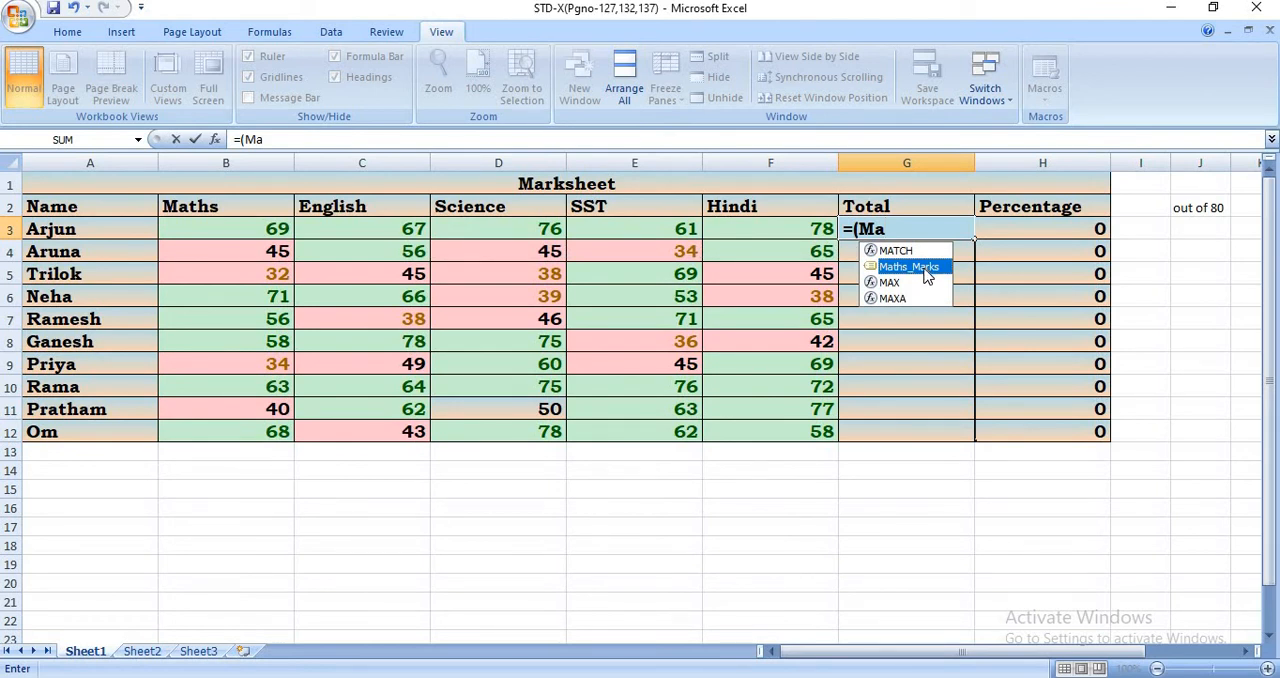
double_click(925, 270)
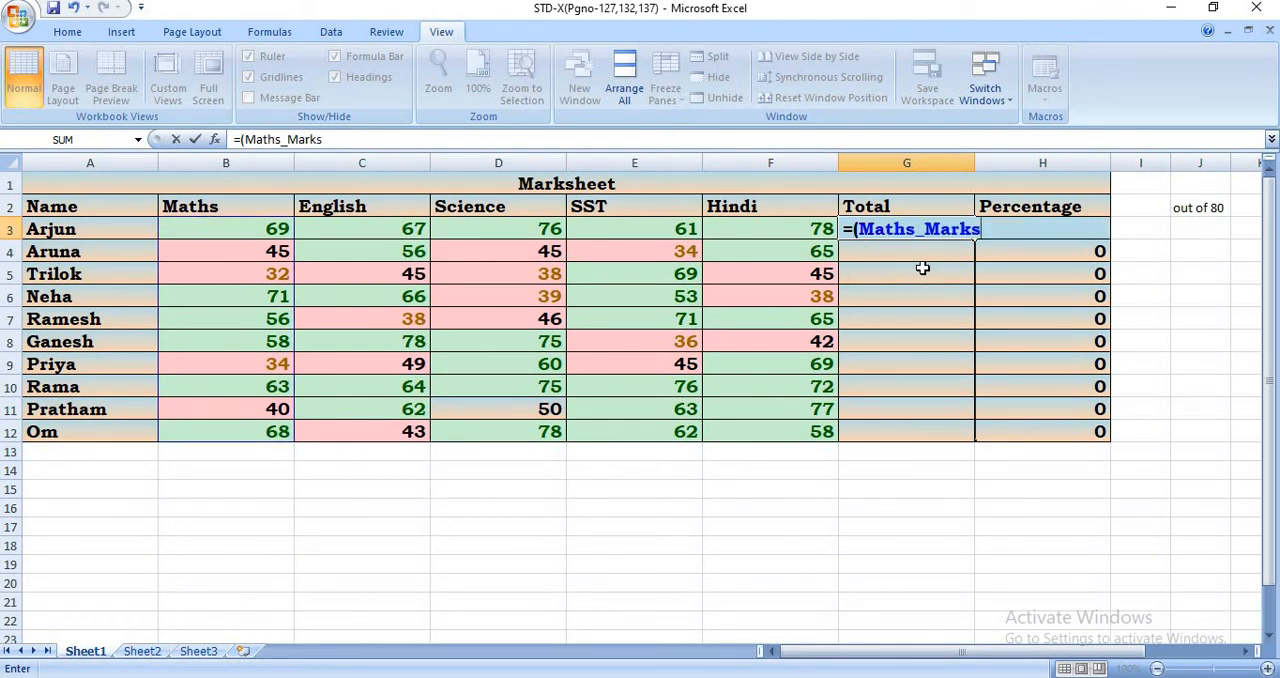
type("+")
type("En")
type("g")
key("BackSpace")
key("BackSpace")
key("BackSpace")
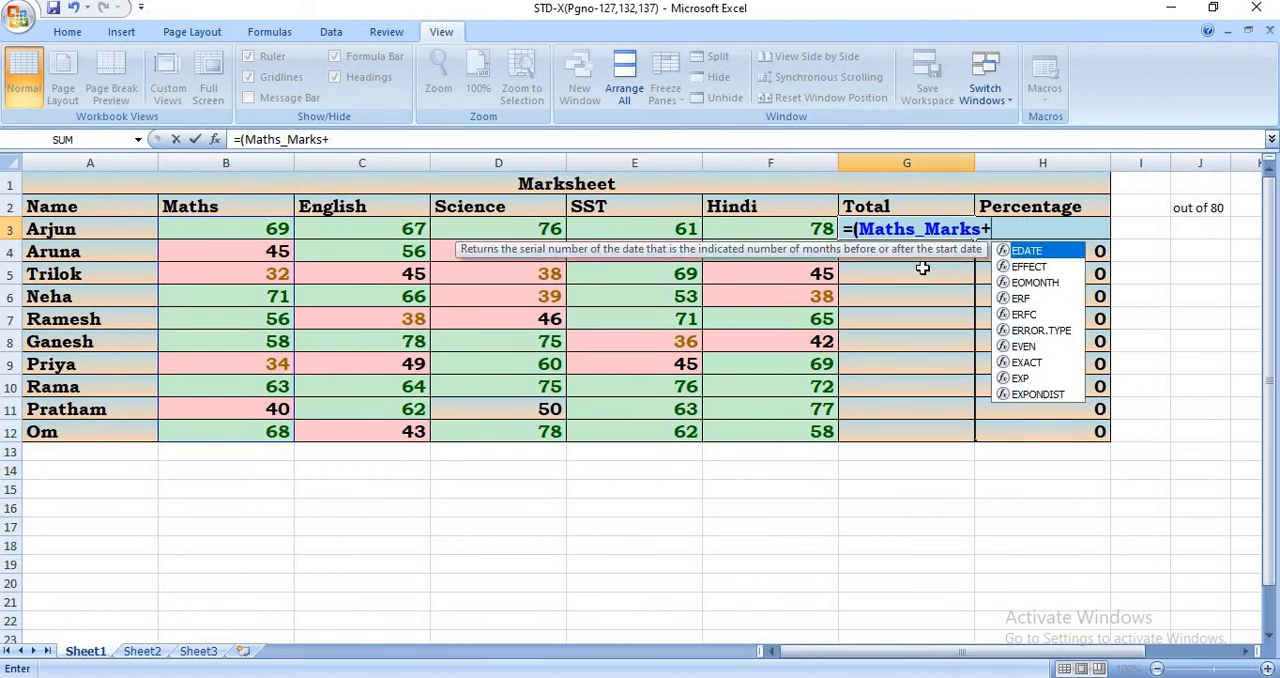
left_click(418, 230)
left_click(403, 289, "shift")
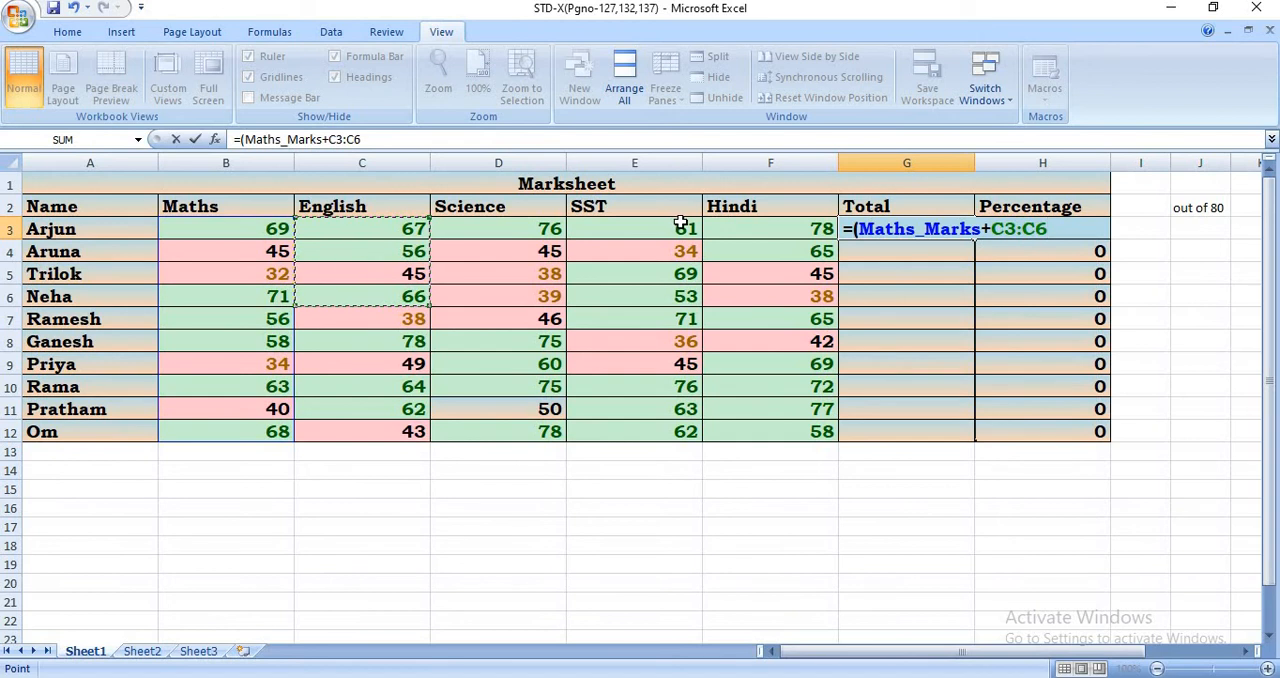
key("BackSpace")
key("BackSpace")
key("BackSpace")
key("BackSpace")
key("BackSpace")
key("BackSpace")
key("BackSpace")
key("BackSpace")
key("BackSpace")
key("BackSpace")
key("BackSpace")
key("BackSpace")
key("BackSpace")
key("BackSpace")
key("BackSpace")
key("BackSpace")
key("BackSpace")
key("BackSpace")
key("BackSpace")
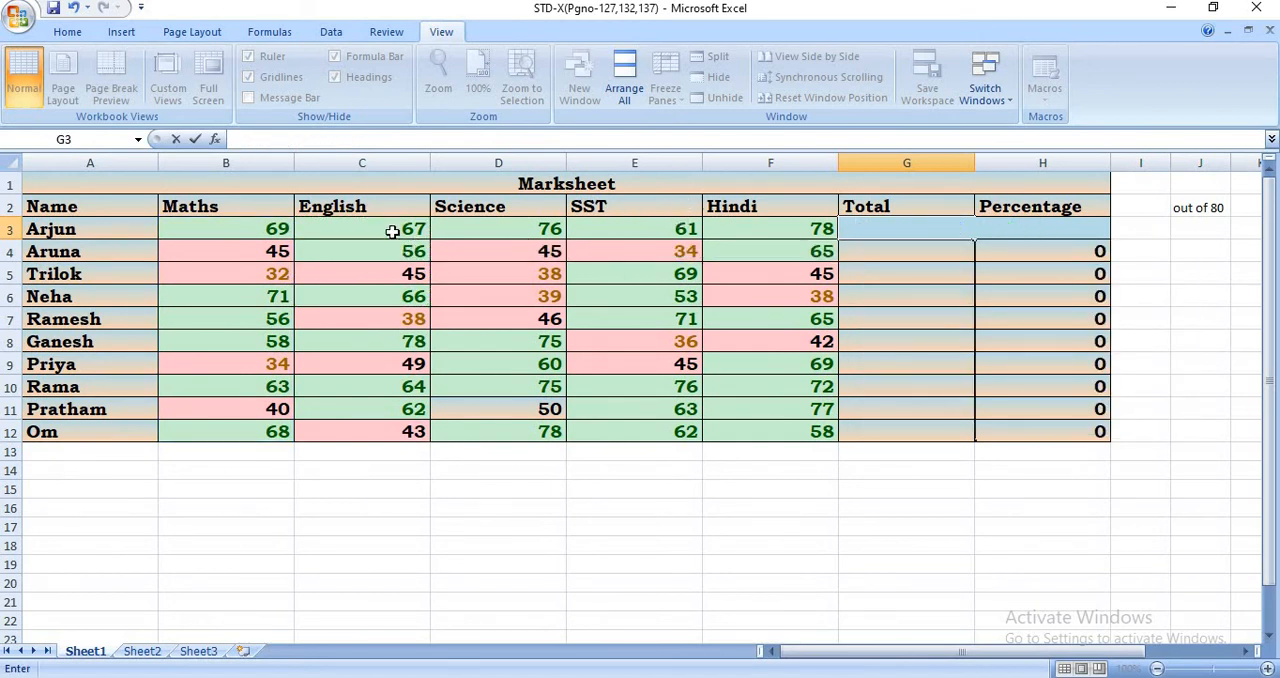
- Name the range of English marks C3:C12 as English_Marks with workbook scope
left_click_drag(391, 230, 370, 431)
right_click(401, 328)
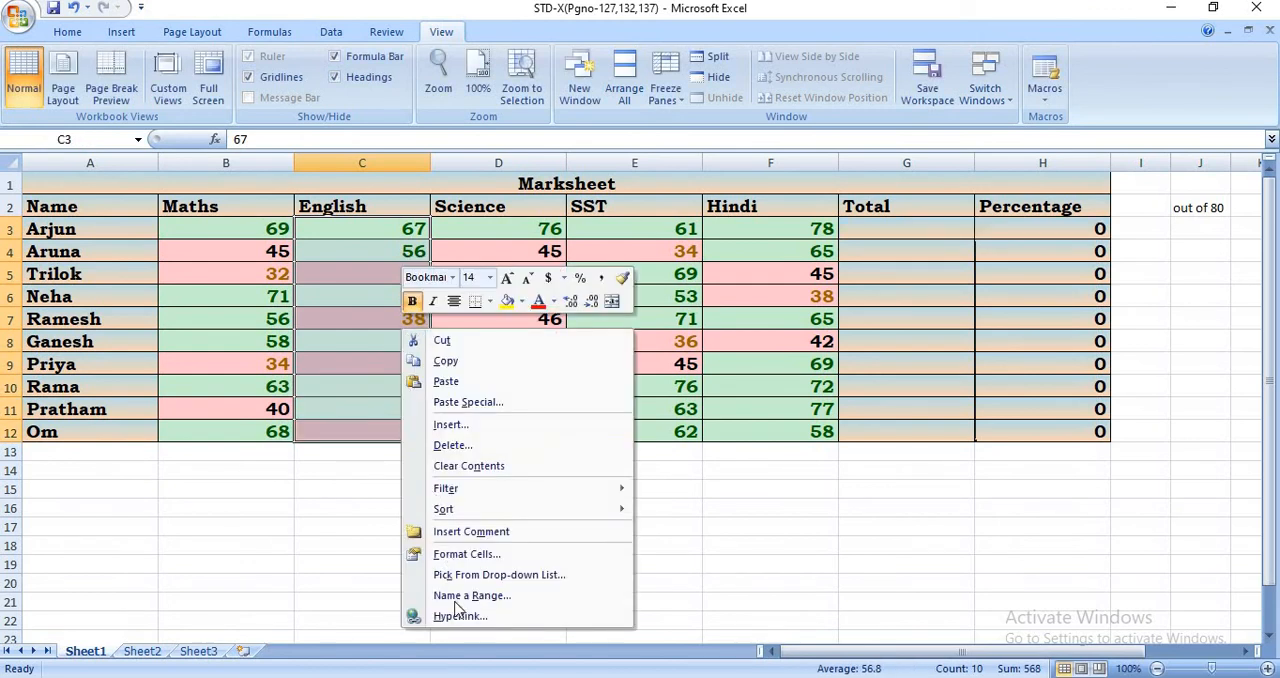
left_click(470, 596)
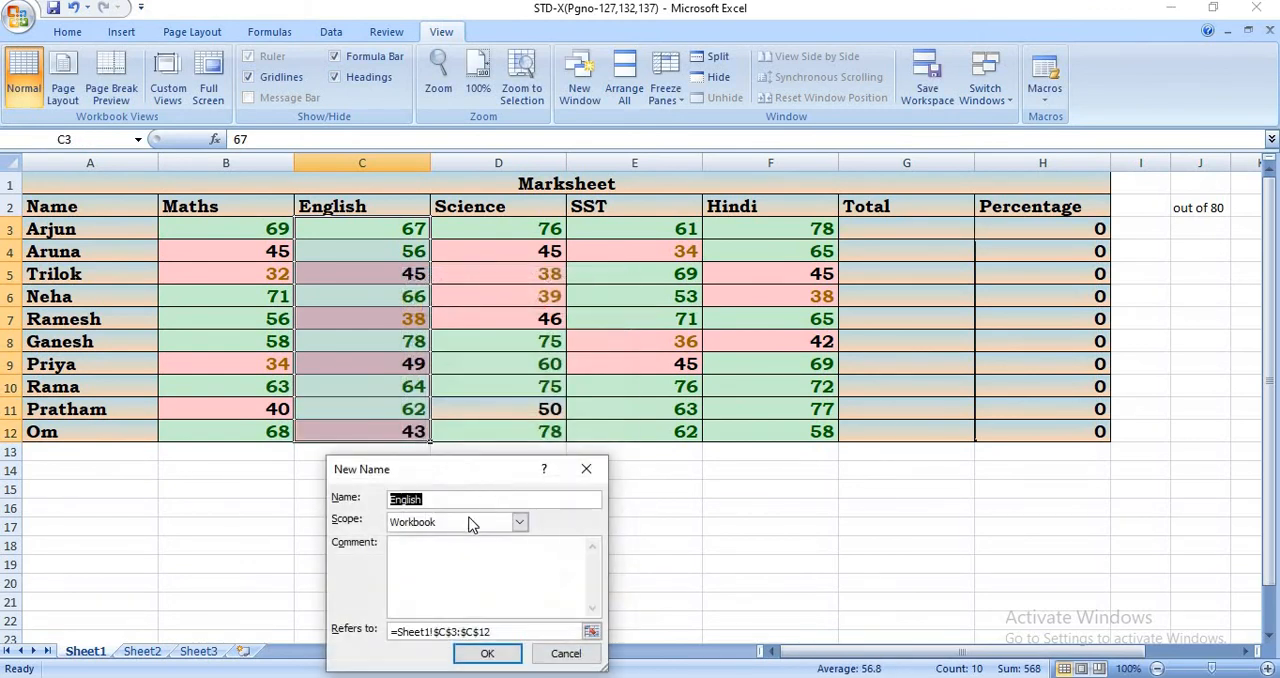
left_click(465, 499)
type("_Marks")
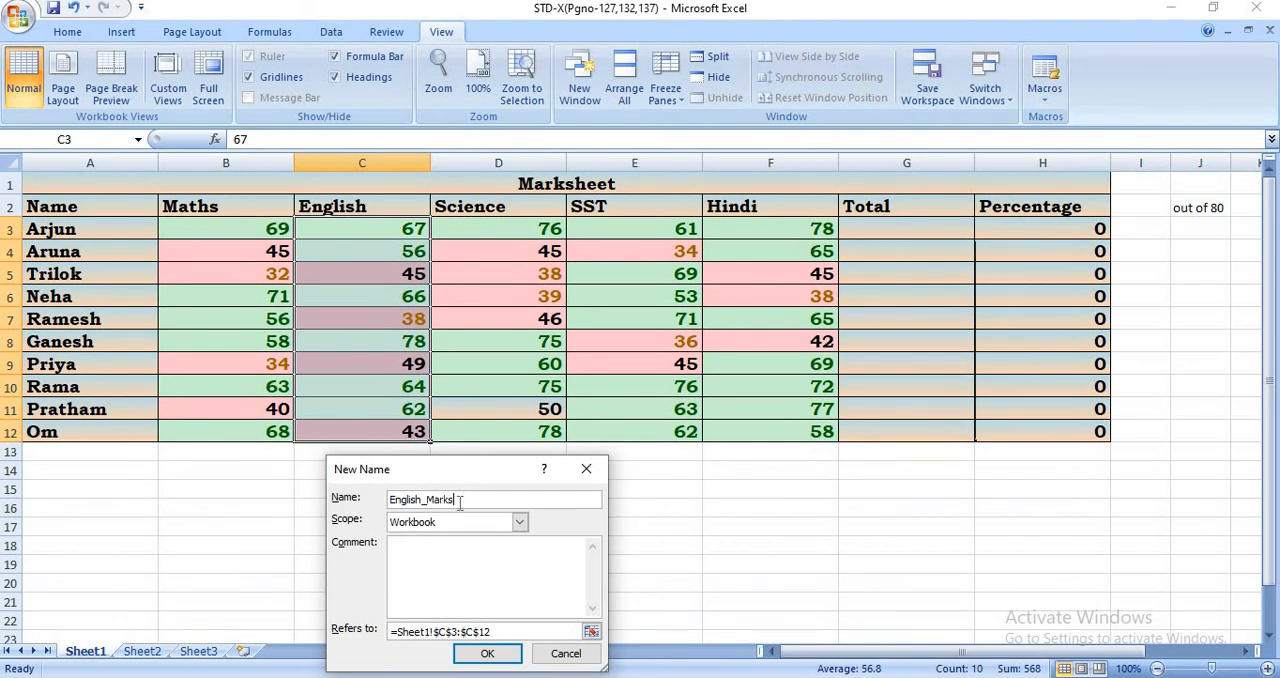
left_click(490, 655)
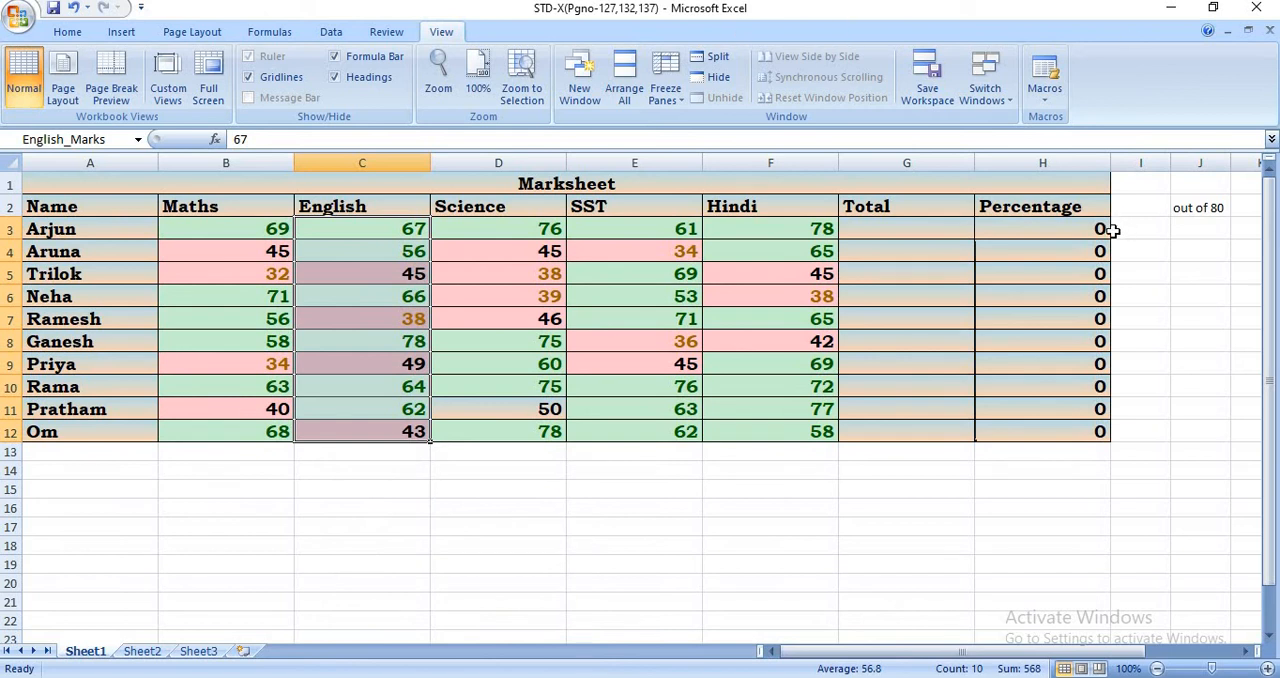
- Start a formula in Total cell G3 with an opening parenthesis, adding the named ranges Maths_Marks and English_Marks
left_click(950, 228)
type("=")
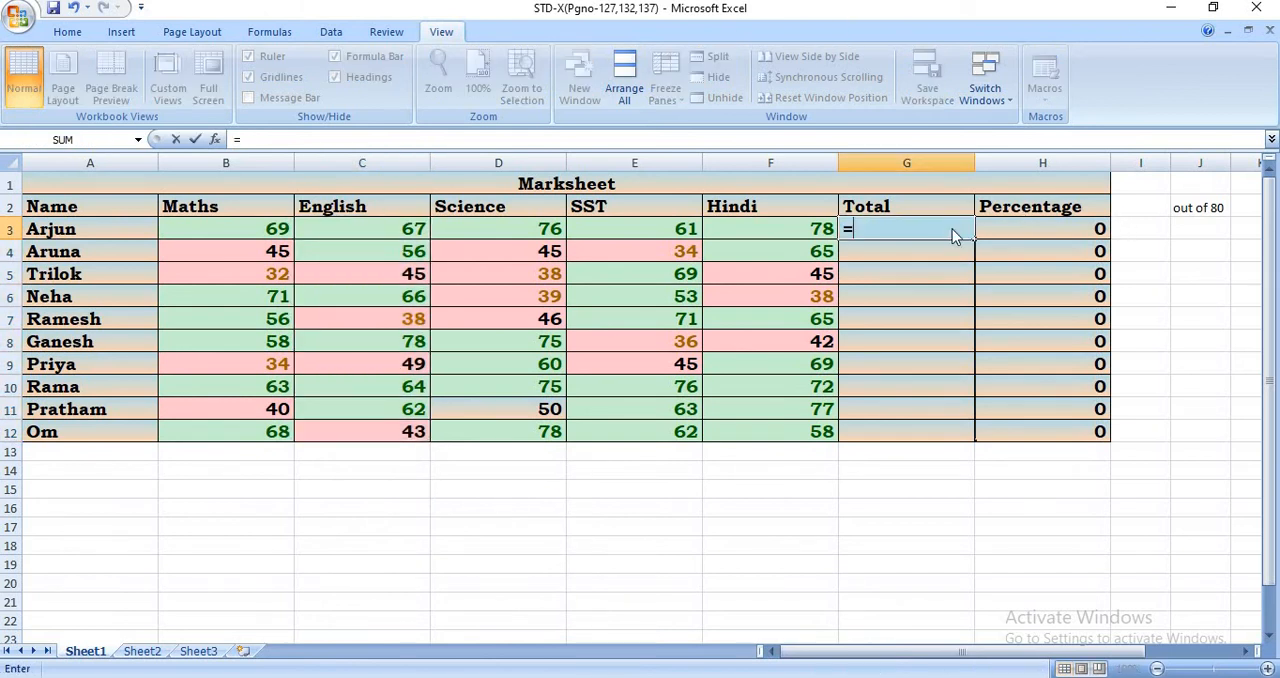
type("(Ma")
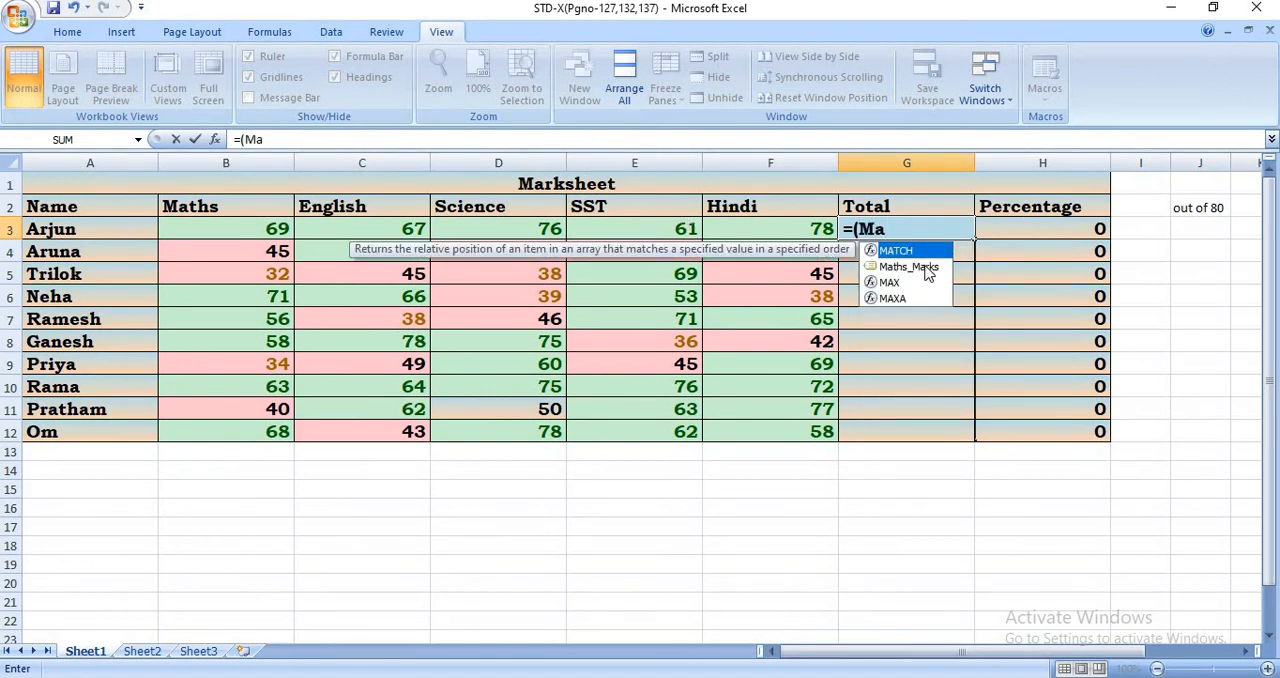
left_click(928, 268)
double_click(894, 265)
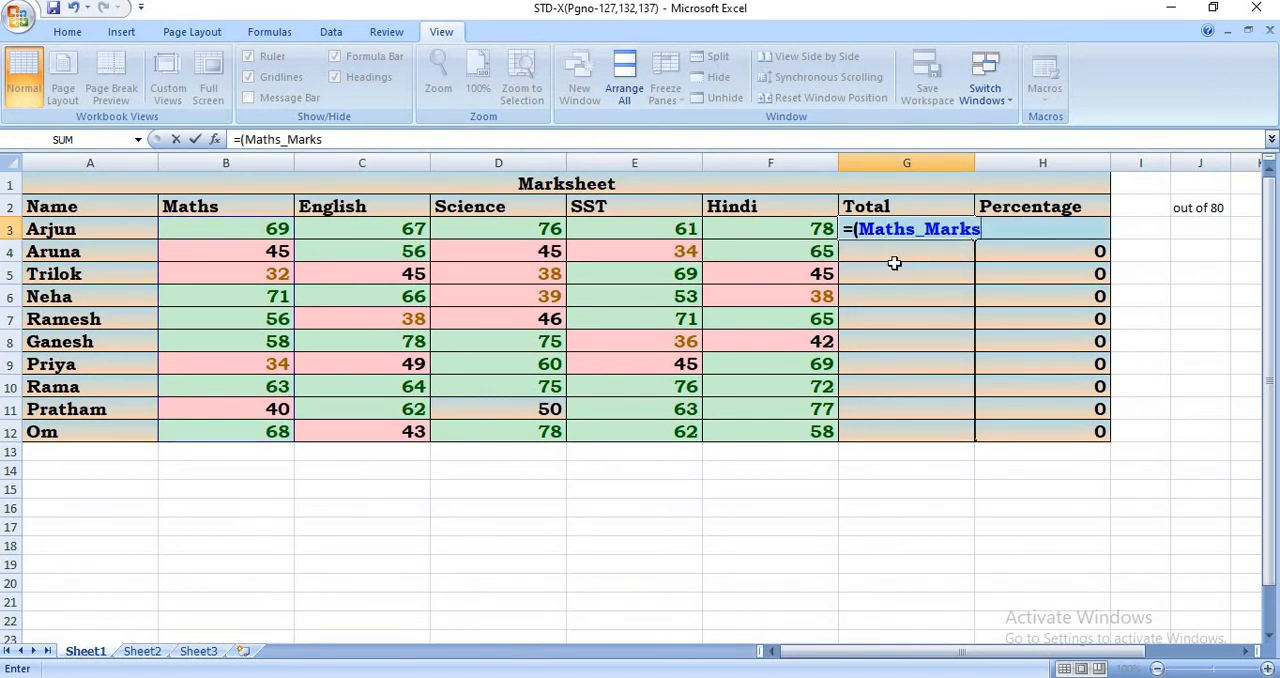
type("+E")
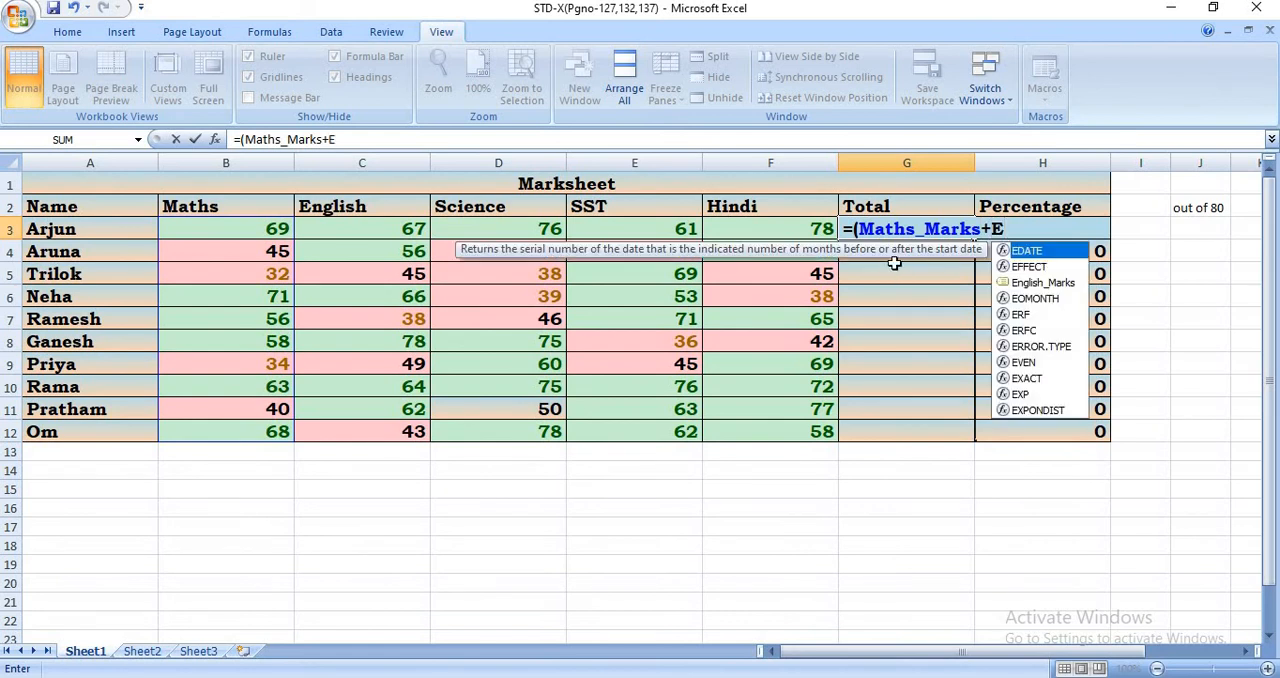
left_click(1028, 287)
double_click(1026, 285)
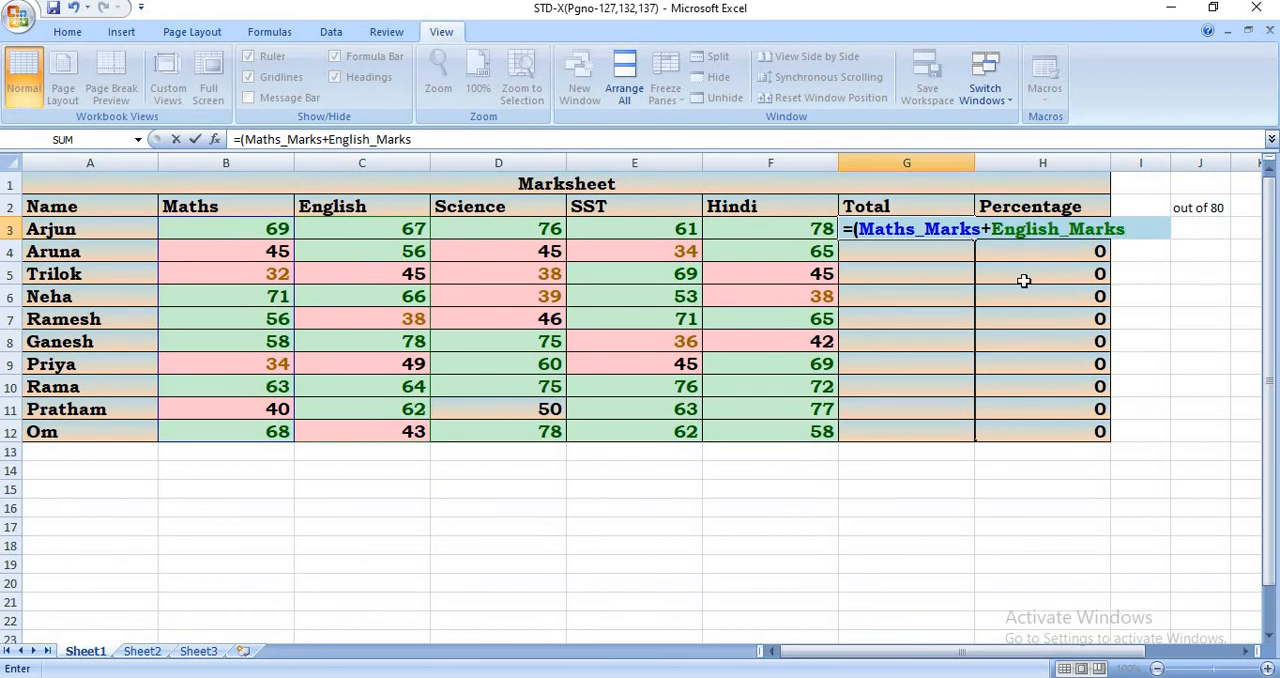
- Extend the G3 formula by adding the named ranges Science_Marks and SST_Marks
type("+Sc")
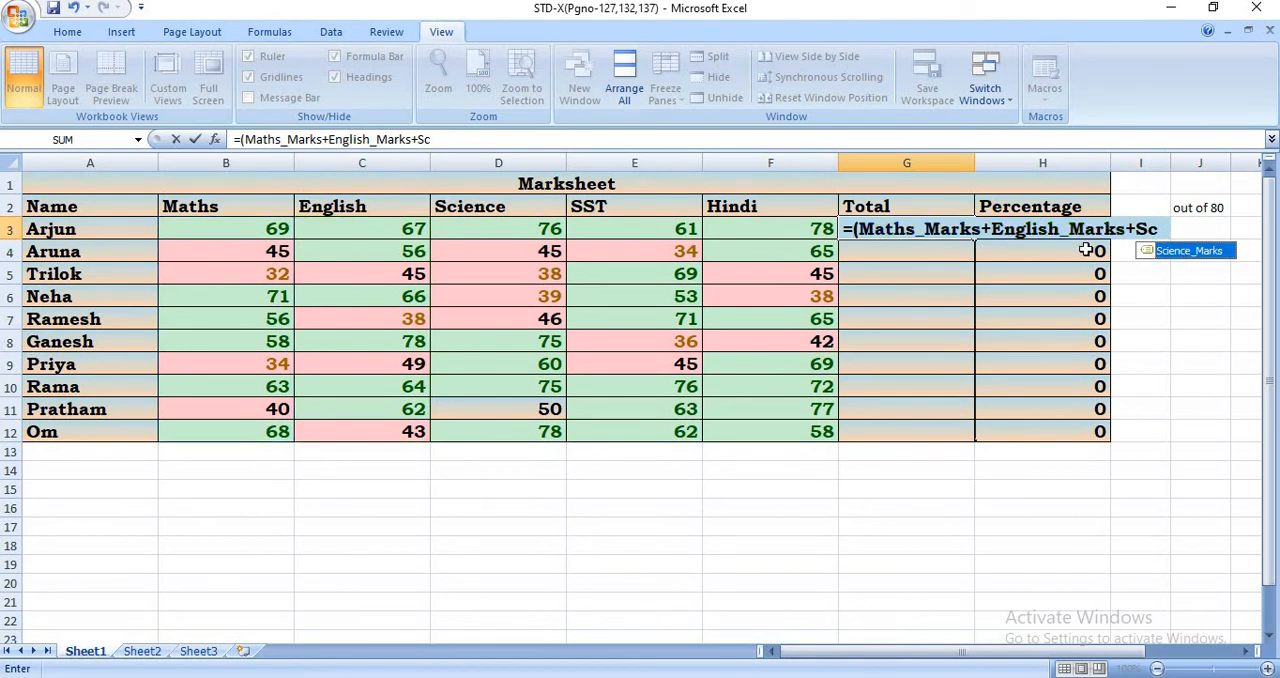
key("Tab")
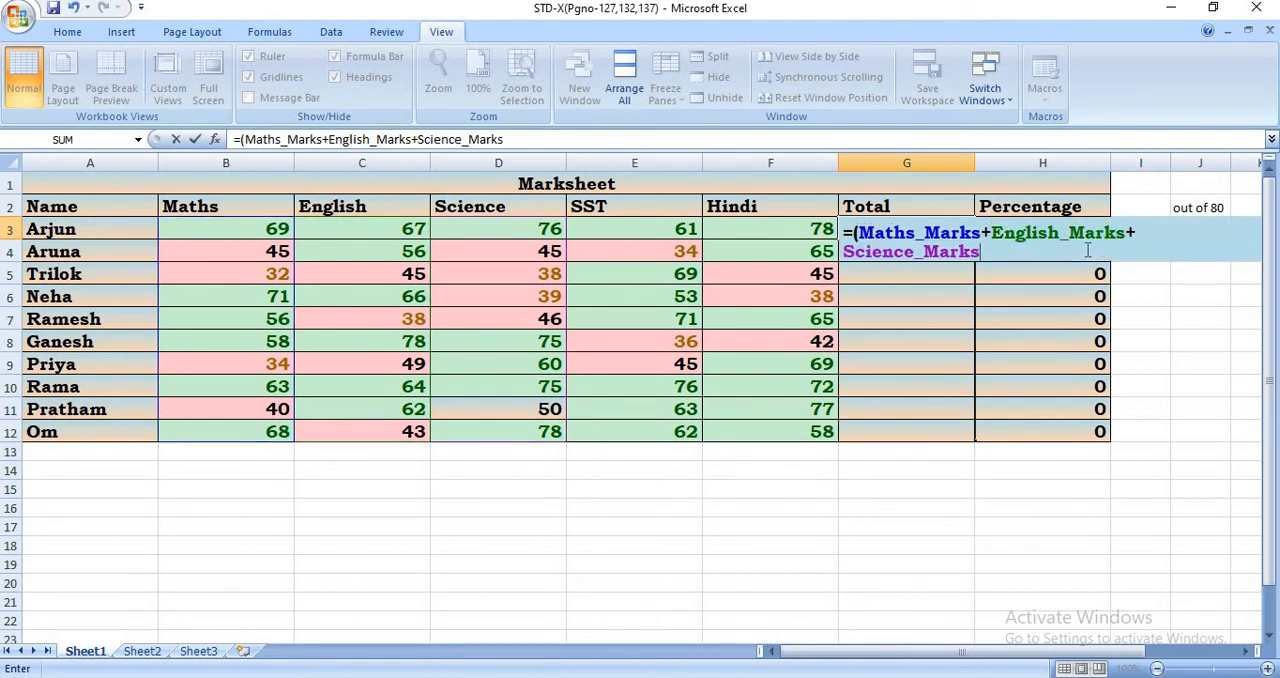
type("+SS")
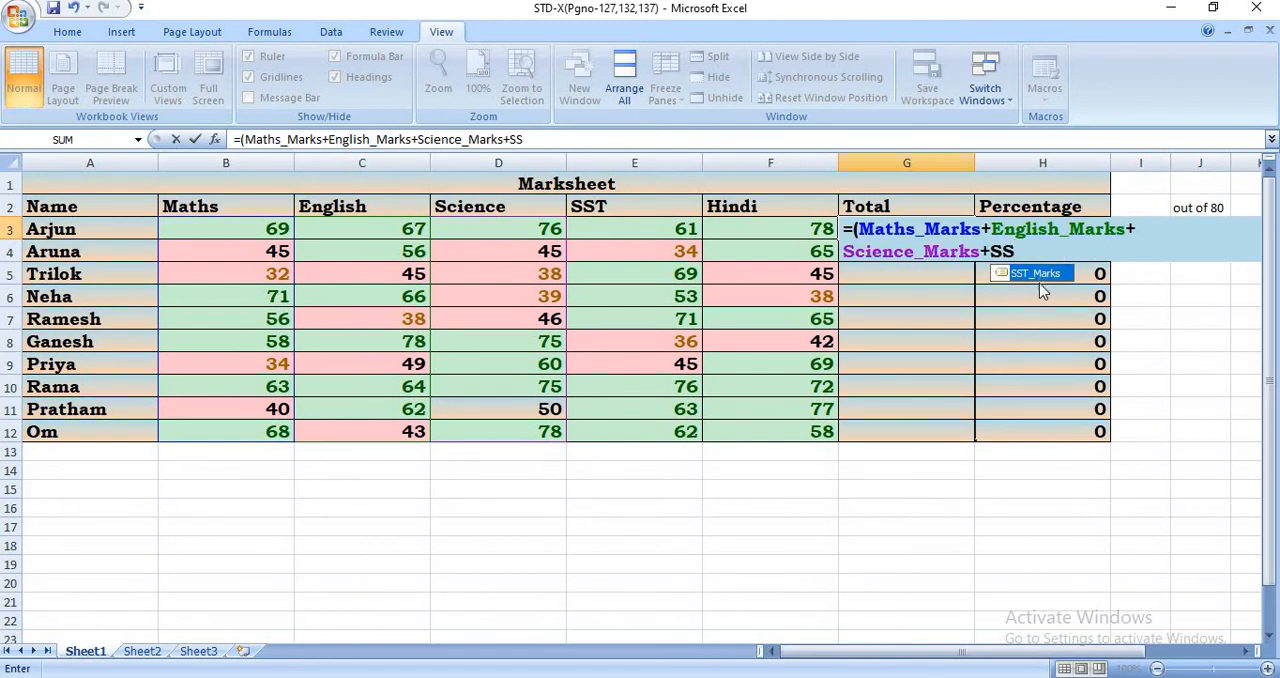
key("Return")
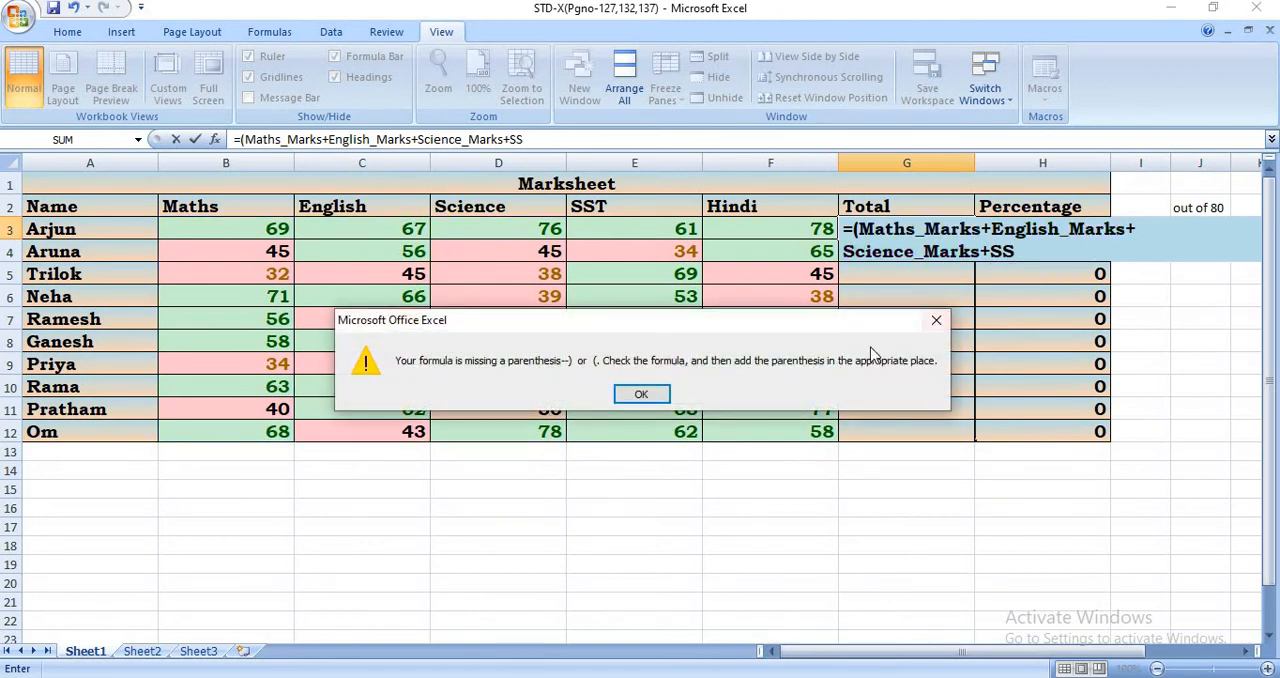
left_click(936, 320)
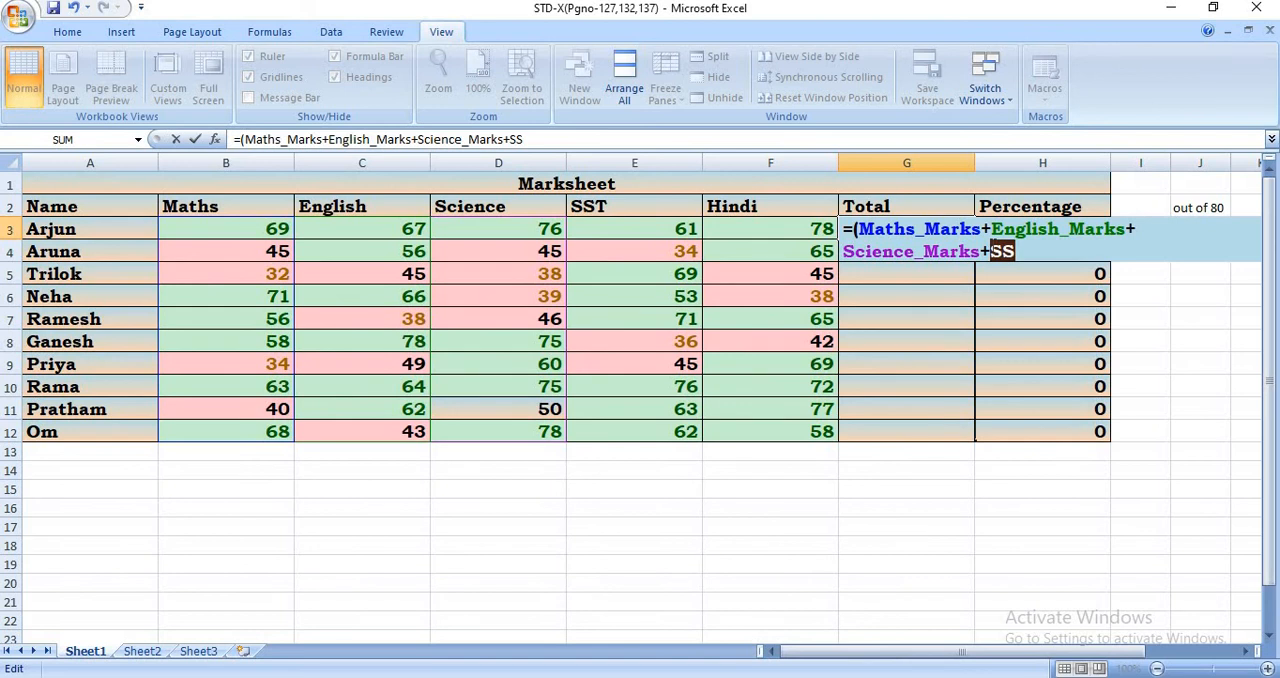
key("BackSpace")
type("S")
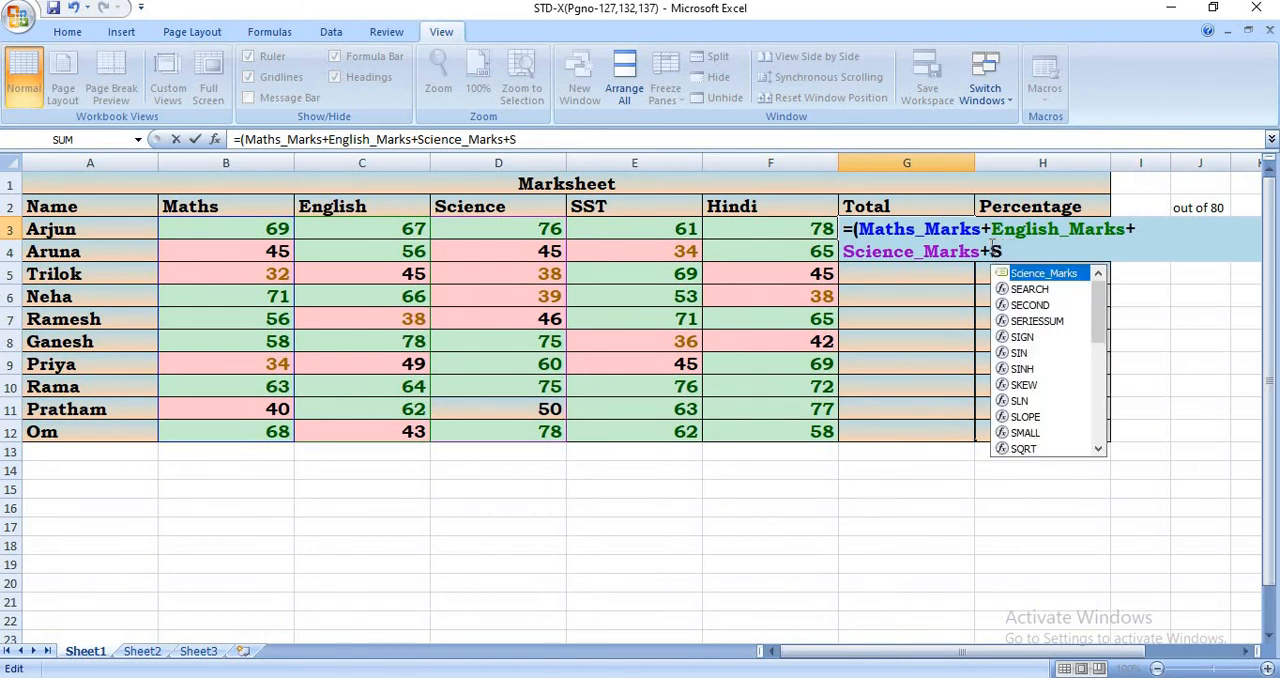
type("S")
key("Tab")
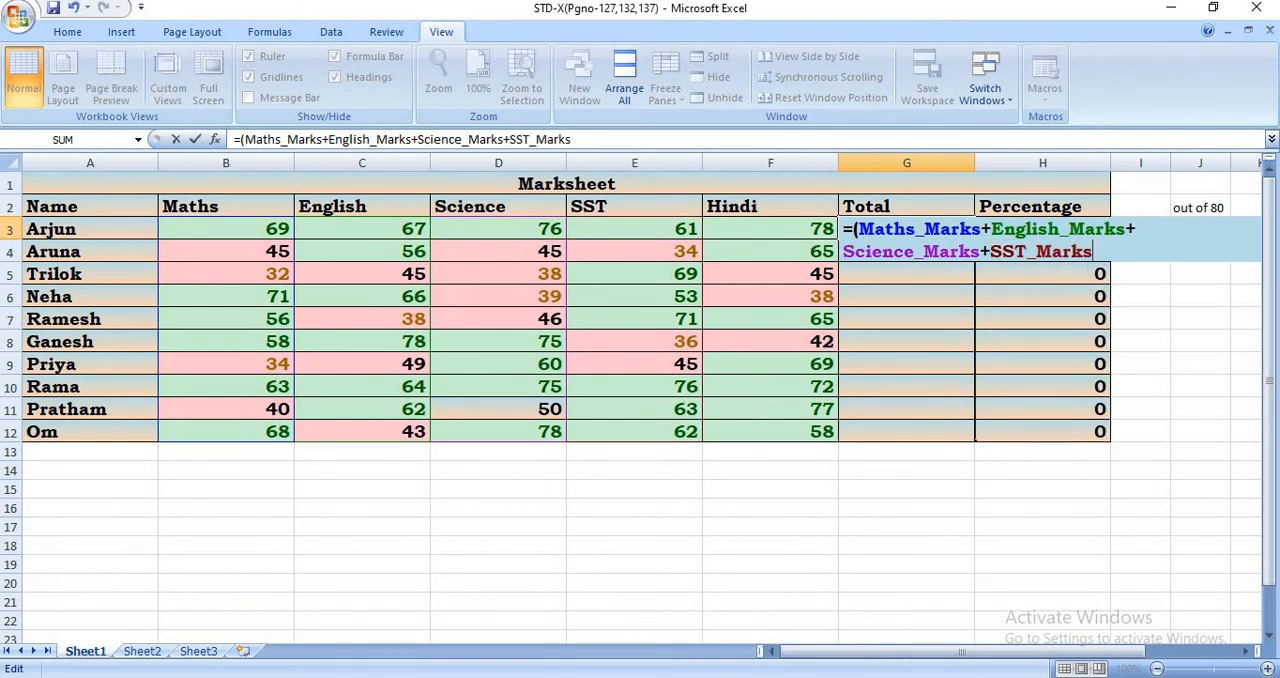
- Complete the G3 formula by adding the named range Hindi_Marks and closing the parenthesis, and enter it
type("+H")
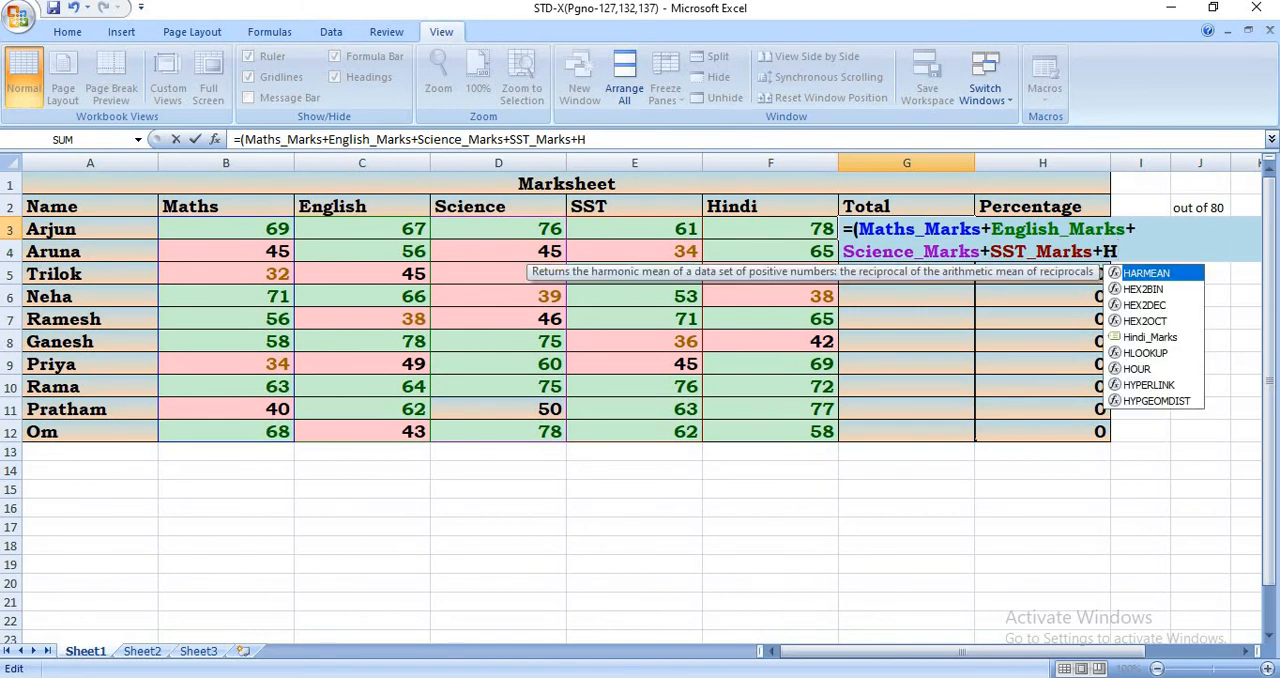
type("i")
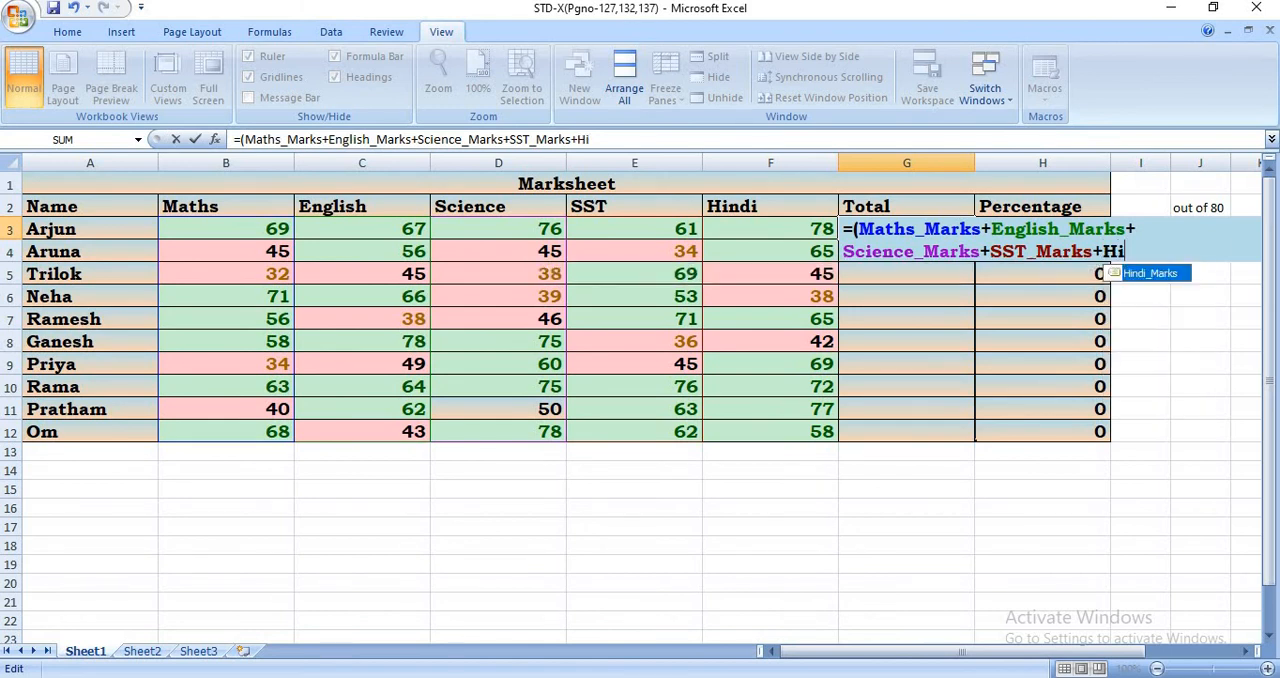
key("Tab")
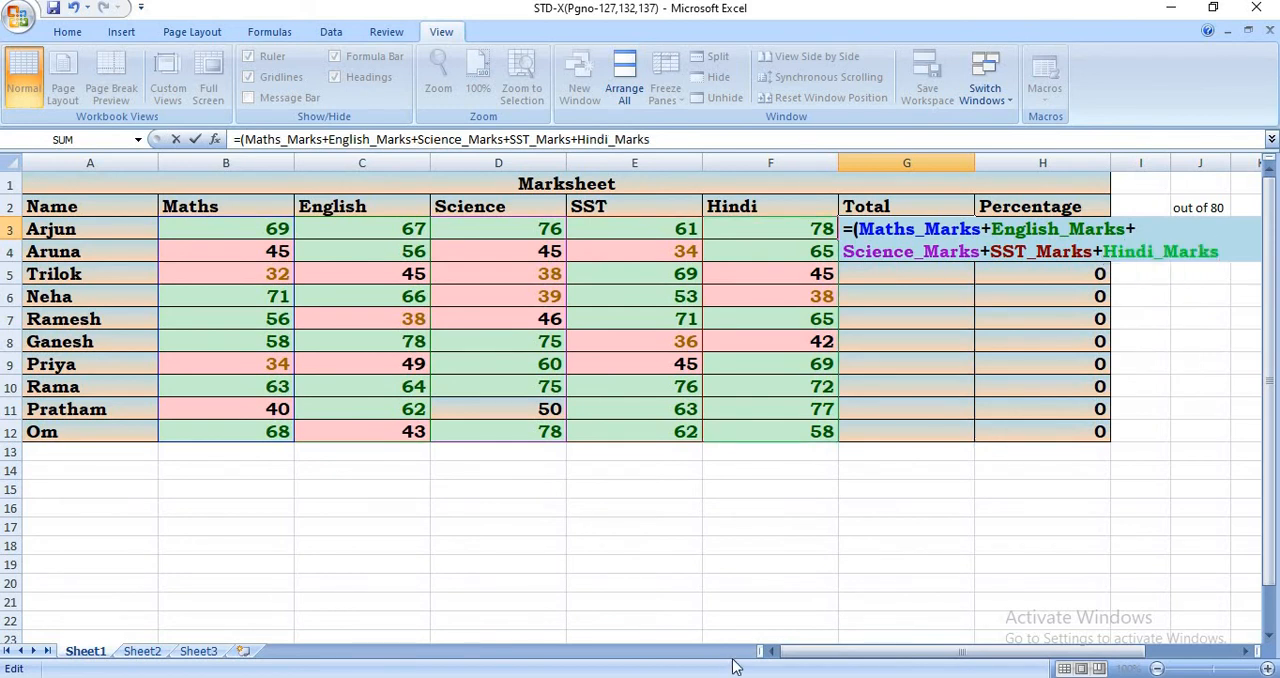
type(")")
key("Return")
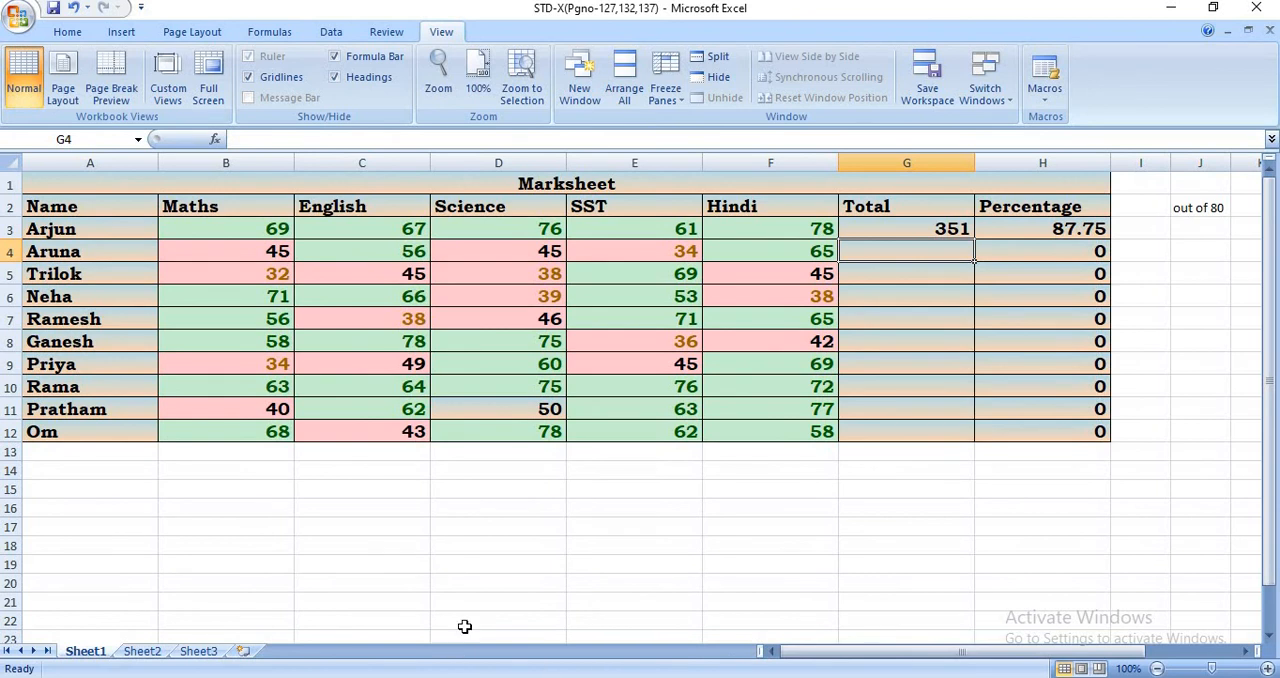
- Fill the Total formula from G3 down to G12, and save the workbook
left_click(904, 229)
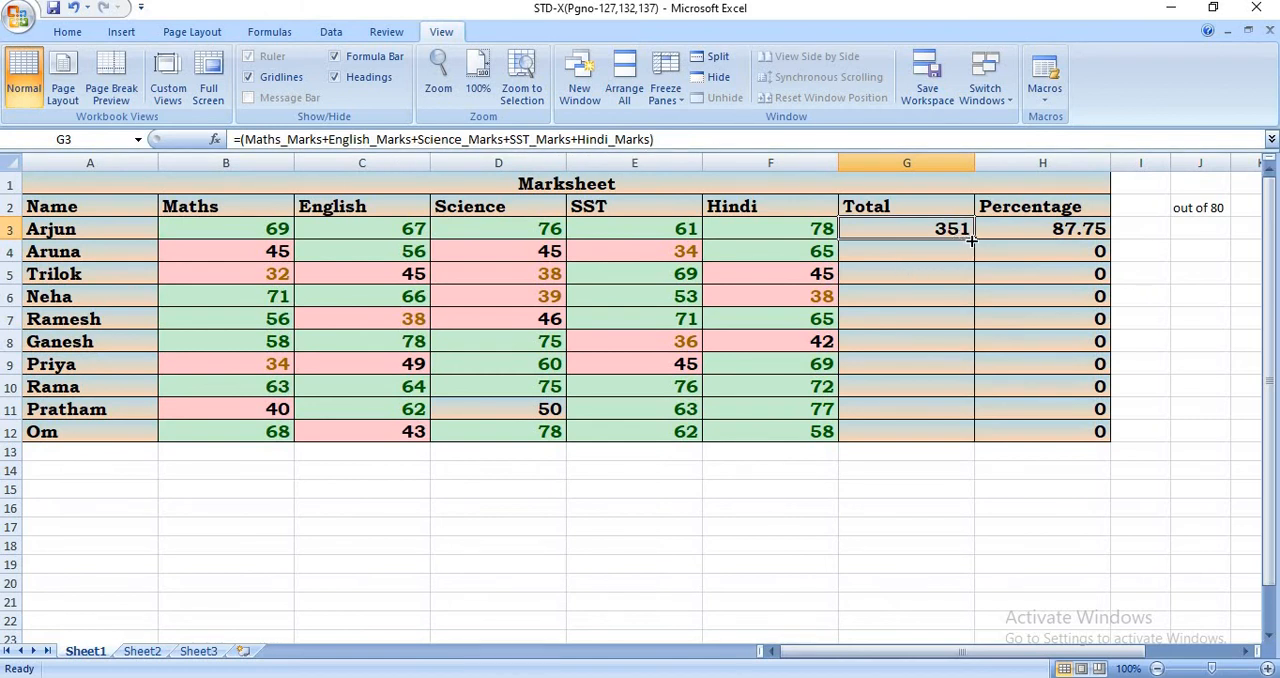
left_click_drag(973, 240, 960, 433)
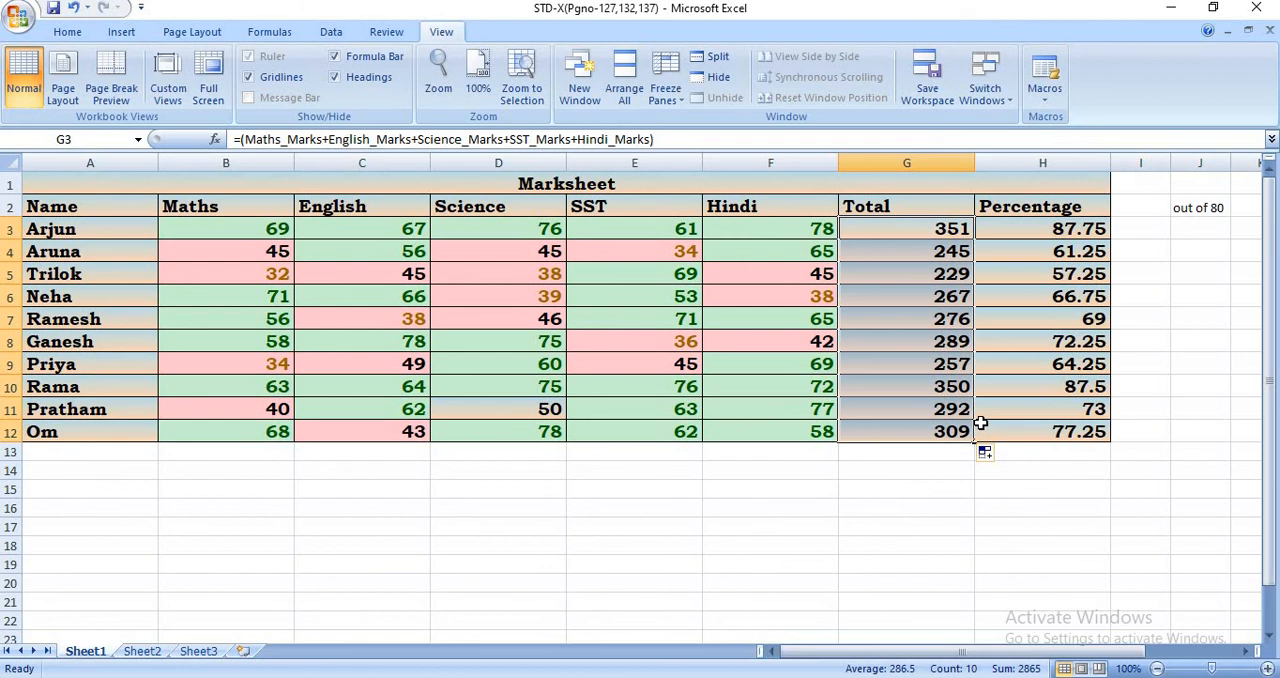
key("ctrl+s")
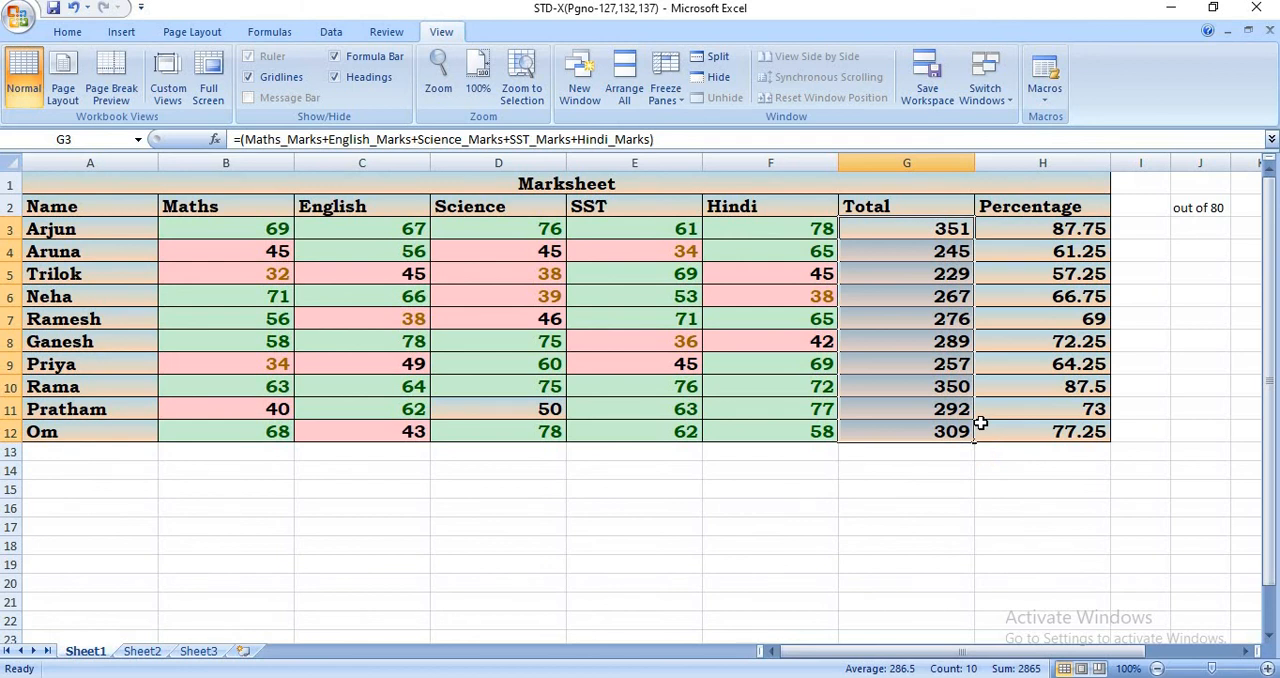